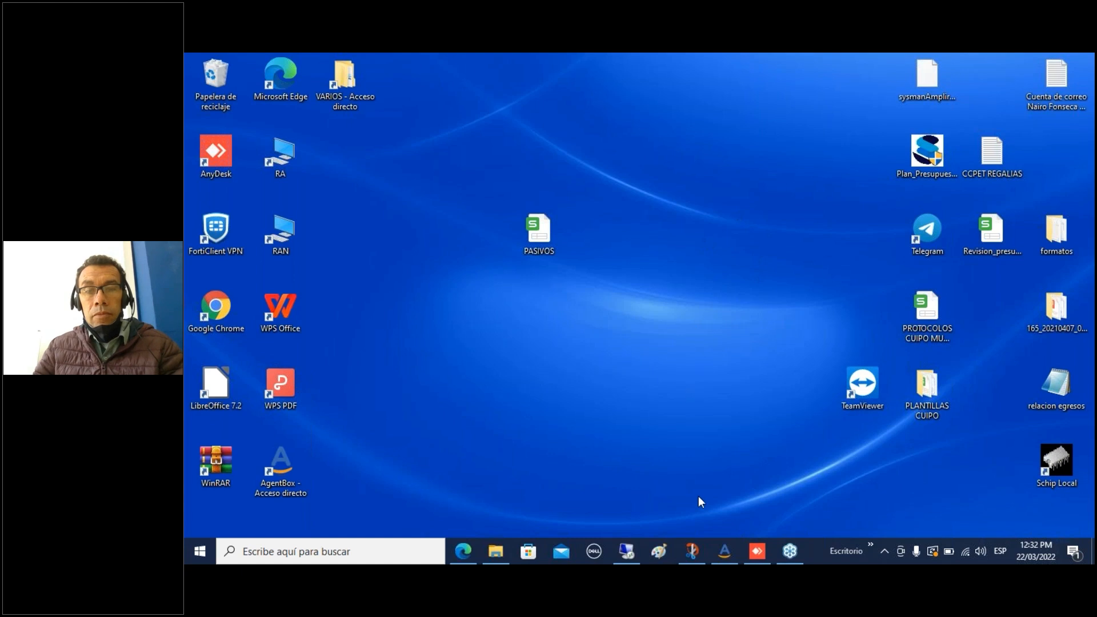
Switch to the remote desktop session and bring the Sysman Exógenas (SysmanEX) window to the front.
{"action": "left_click", "coordinate": [624, 552]}
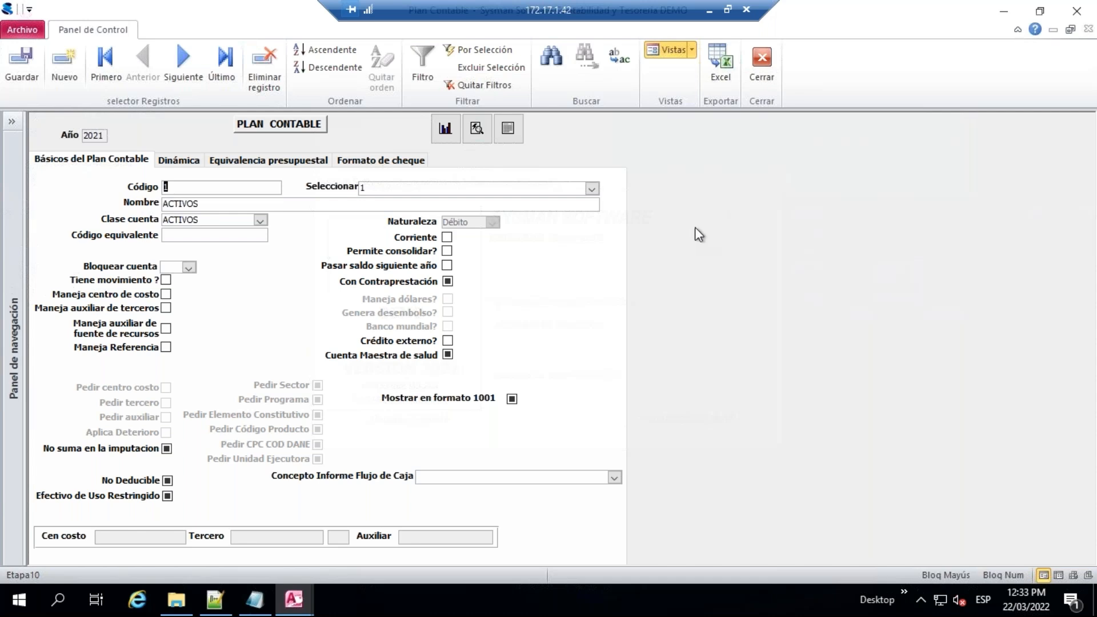
{"action": "left_click", "coordinate": [294, 599]}
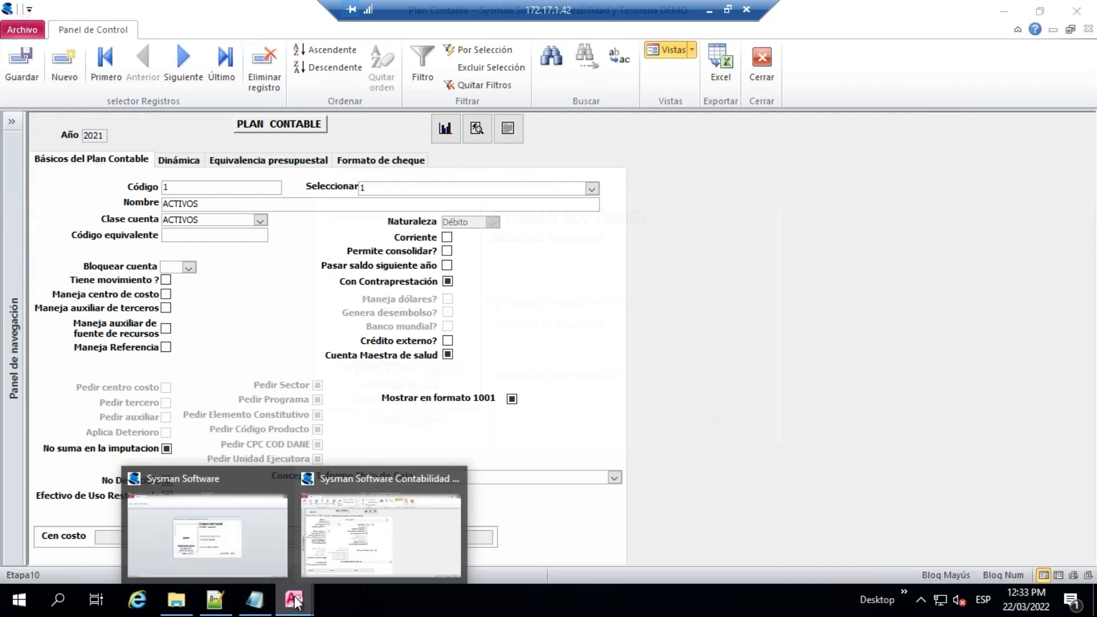
{"action": "left_click", "coordinate": [232, 521]}
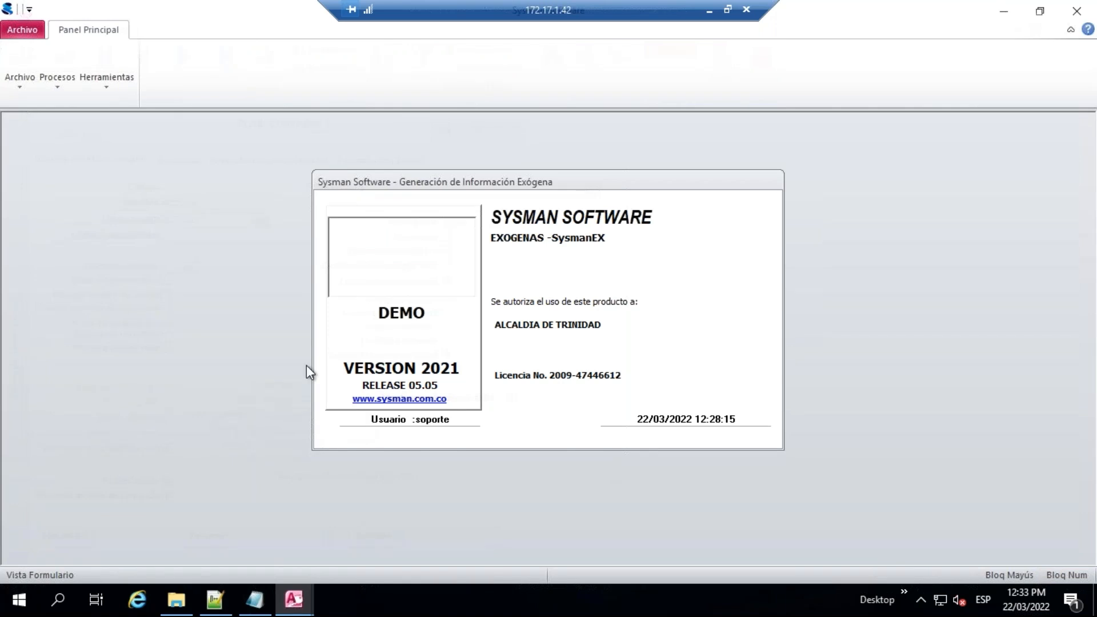
{"action": "left_click", "coordinate": [55, 75]}
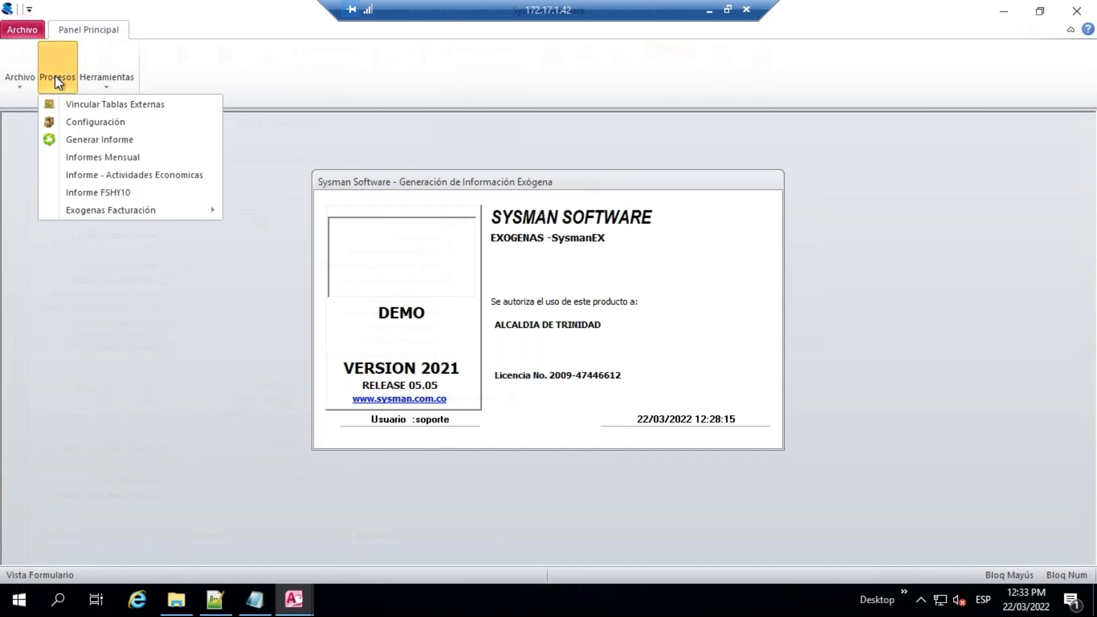
{"action": "left_click", "coordinate": [116, 122]}
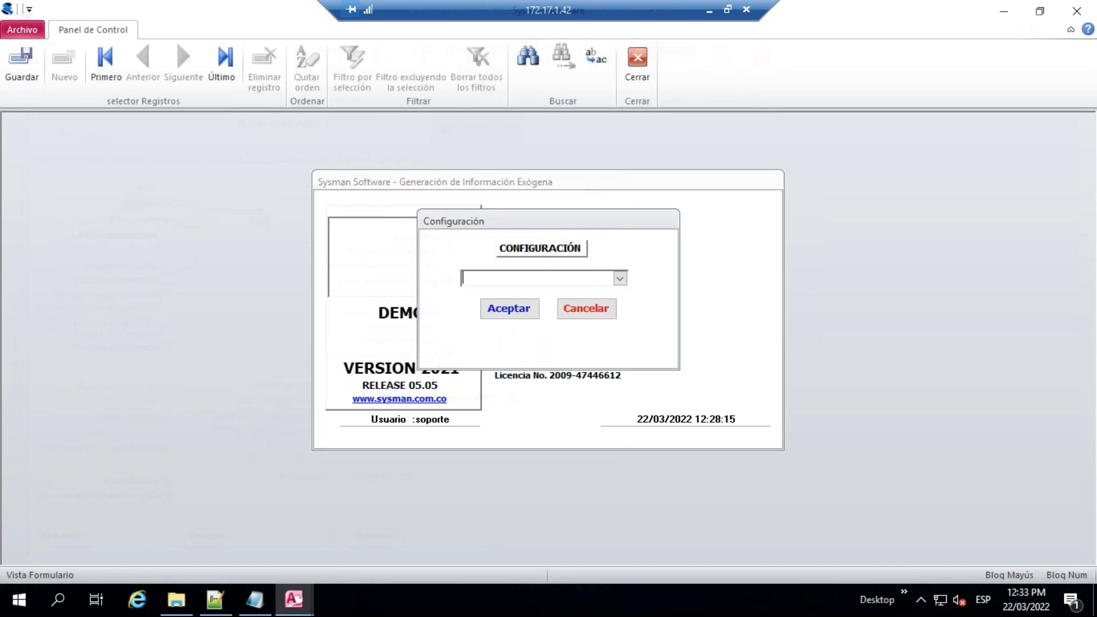
{"action": "left_click", "coordinate": [620, 278]}
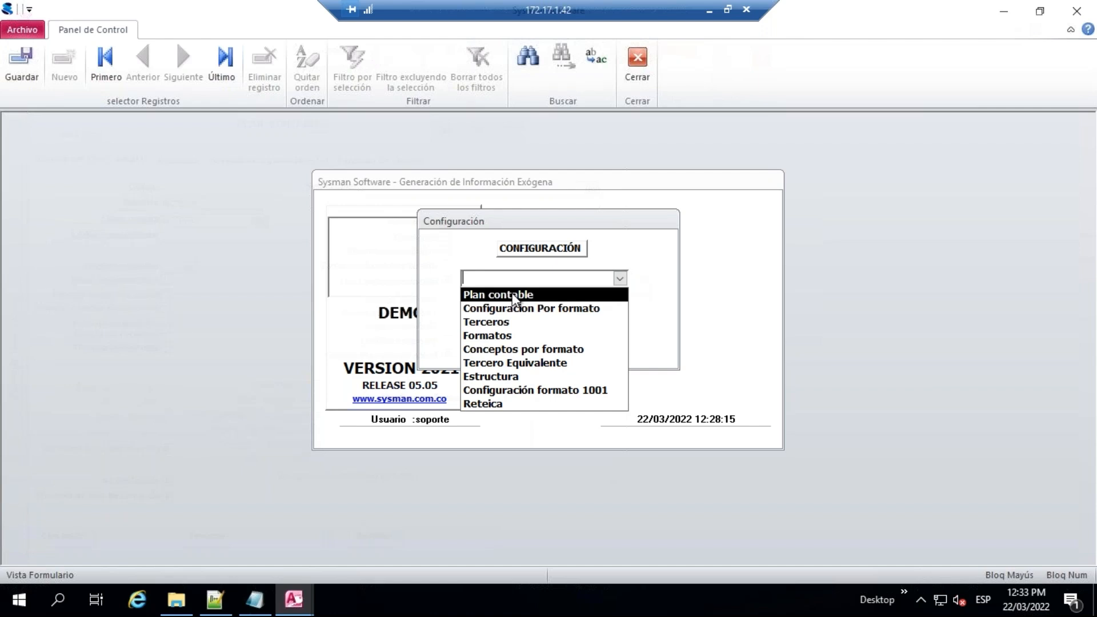
{"action": "left_click", "coordinate": [644, 80]}
Open the Plan contable configuration from the Exógenas processes.
{"action": "left_click", "coordinate": [56, 78]}
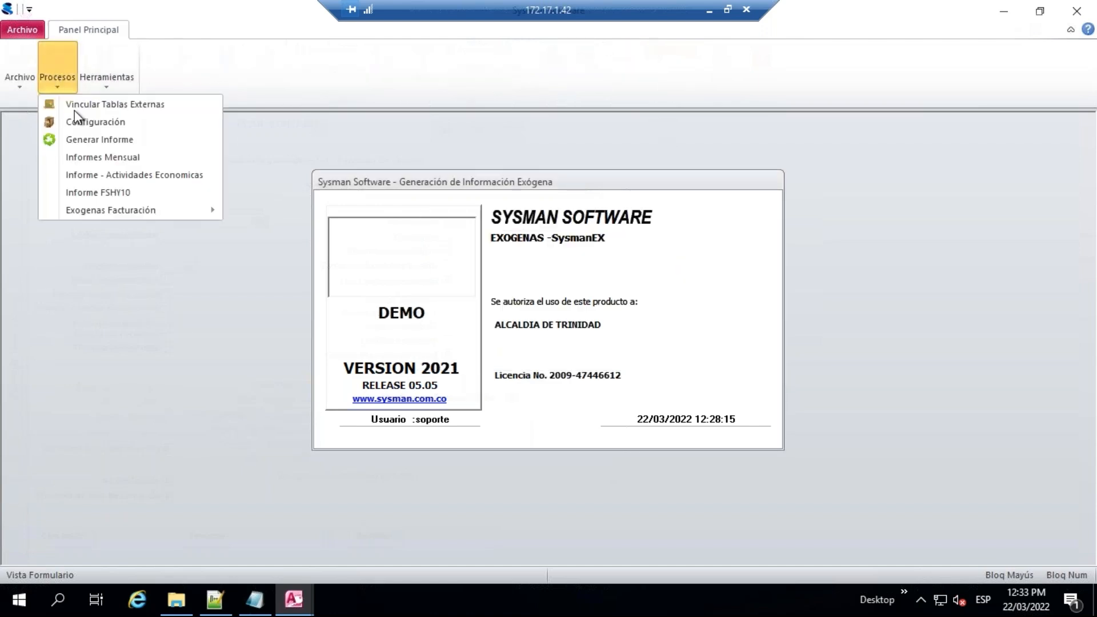
{"action": "left_click", "coordinate": [92, 120]}
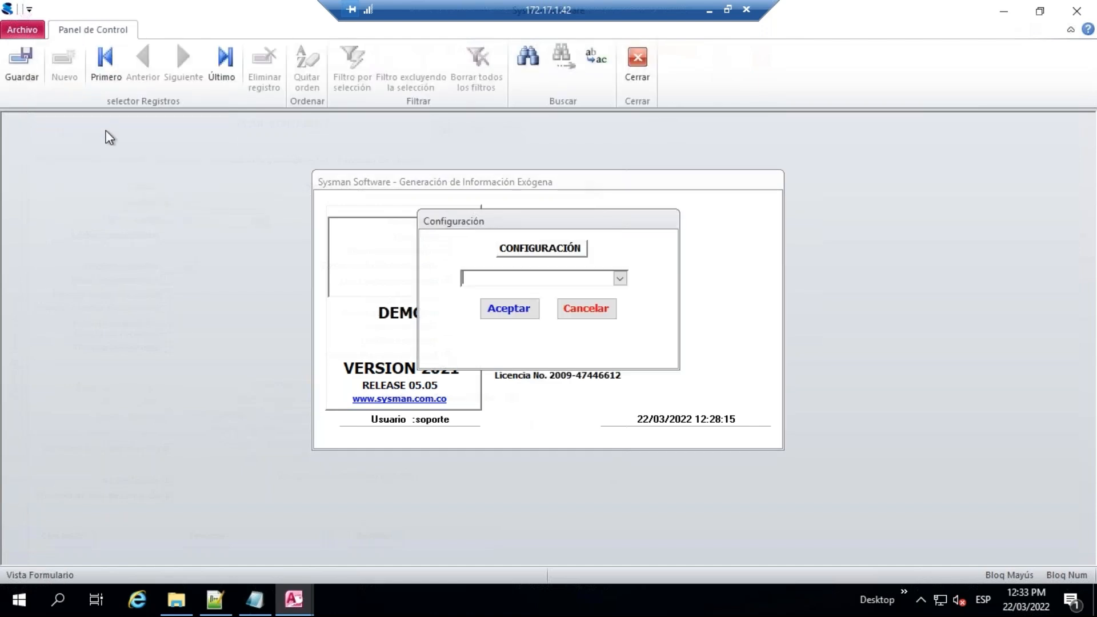
{"action": "left_click", "coordinate": [620, 279]}
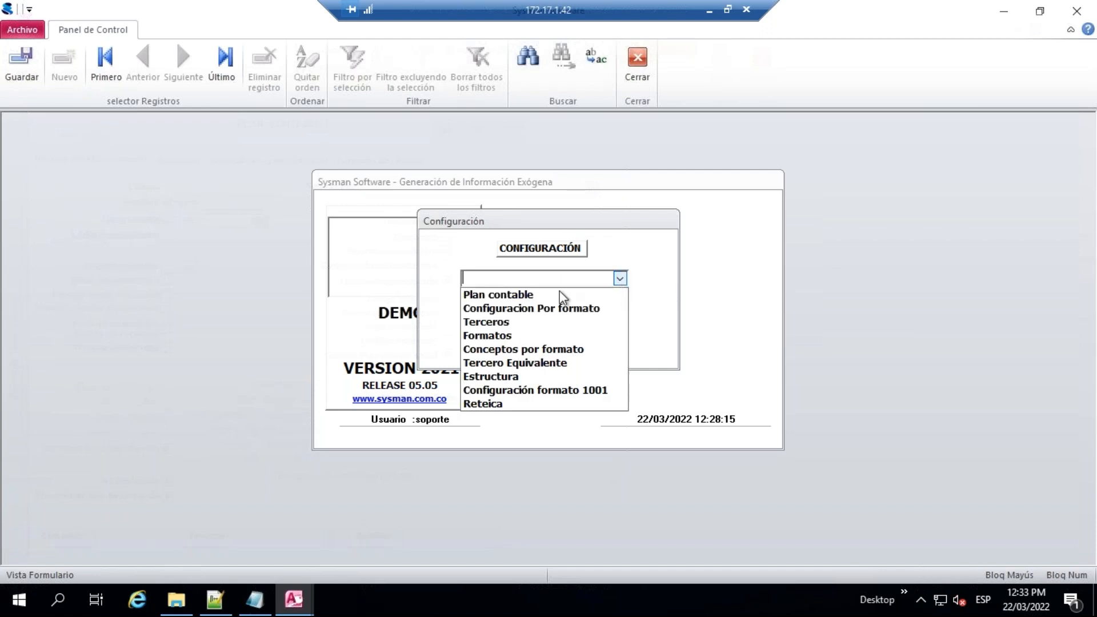
{"action": "left_click", "coordinate": [517, 294]}
{"action": "left_click", "coordinate": [509, 308]}
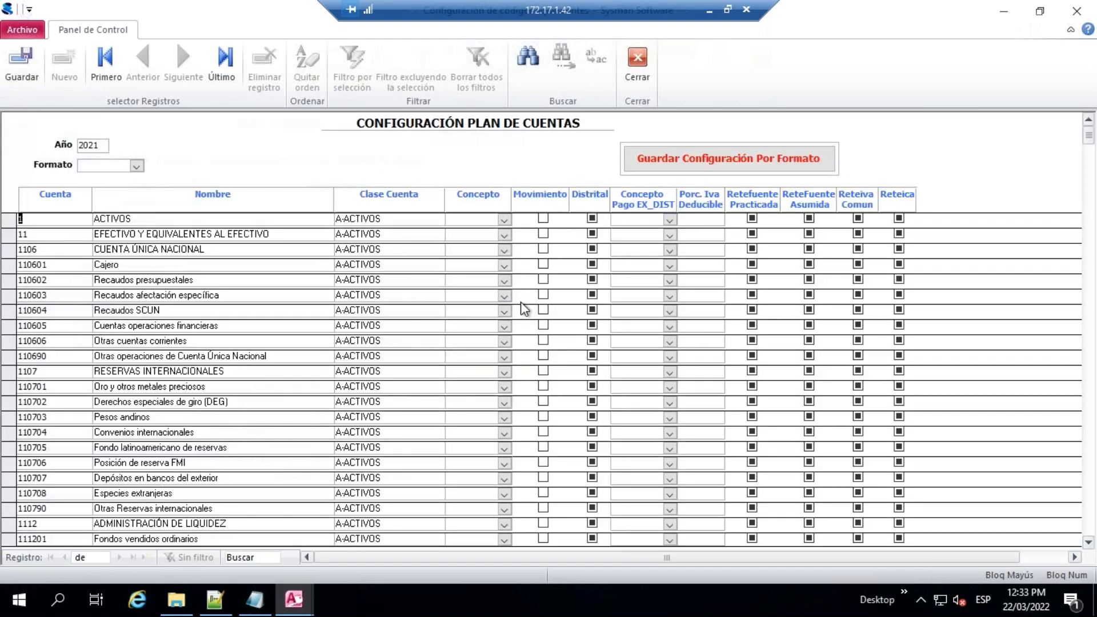
Load the account plan configuration for format 1001, Pagos o abonos en cuentas, for the year 2021.
{"action": "left_click_drag", "start_coordinate": [98, 145], "coordinate": [69, 145]}
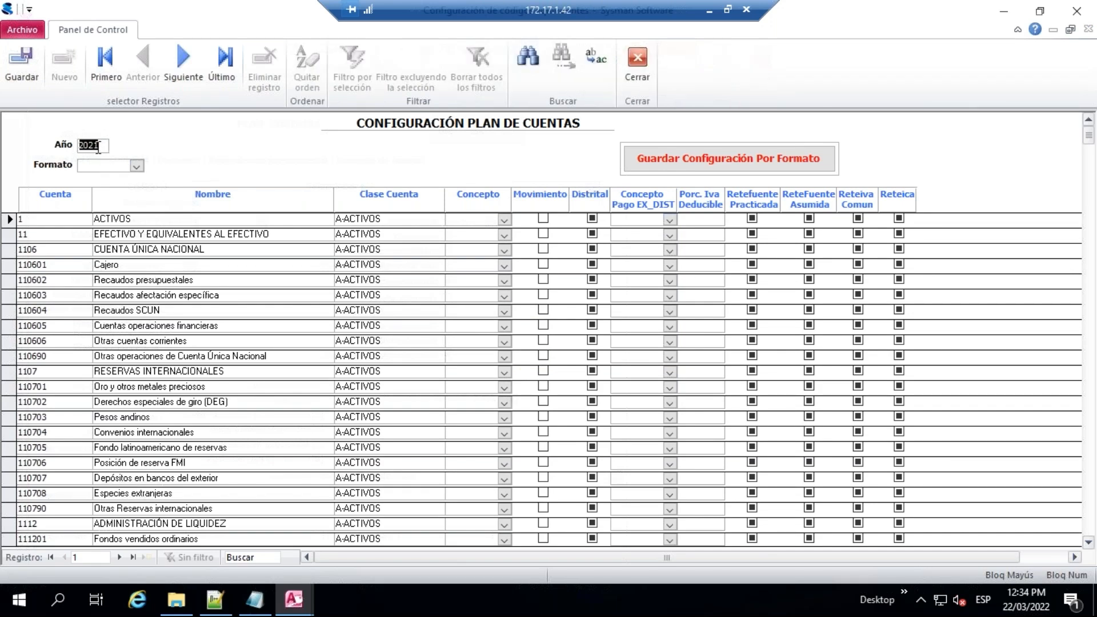
{"action": "left_click", "coordinate": [137, 166]}
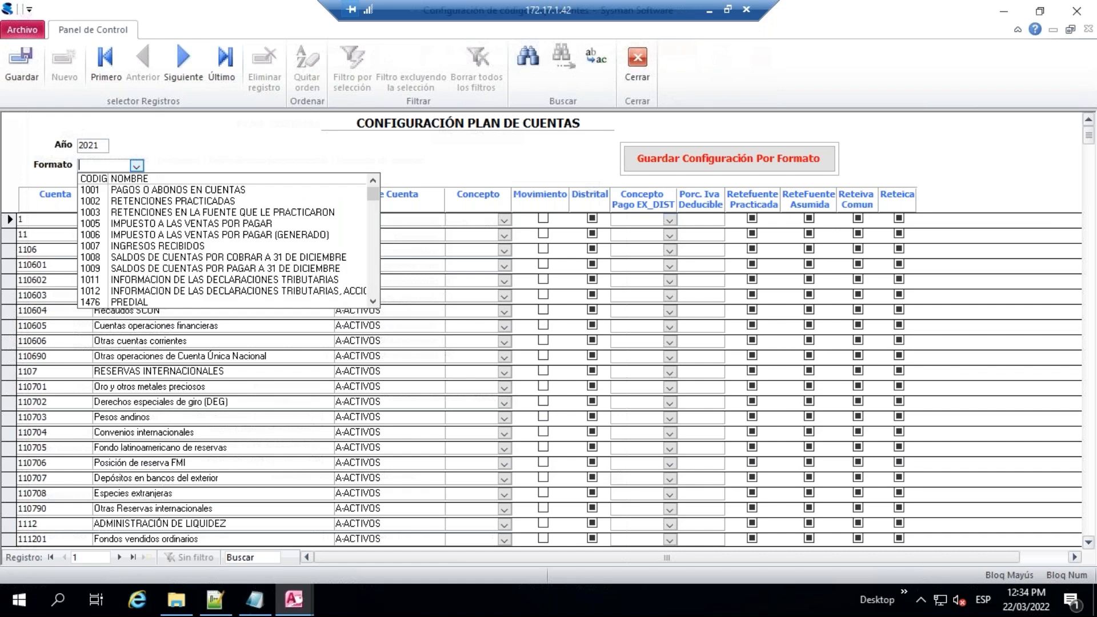
{"action": "left_click", "coordinate": [162, 189]}
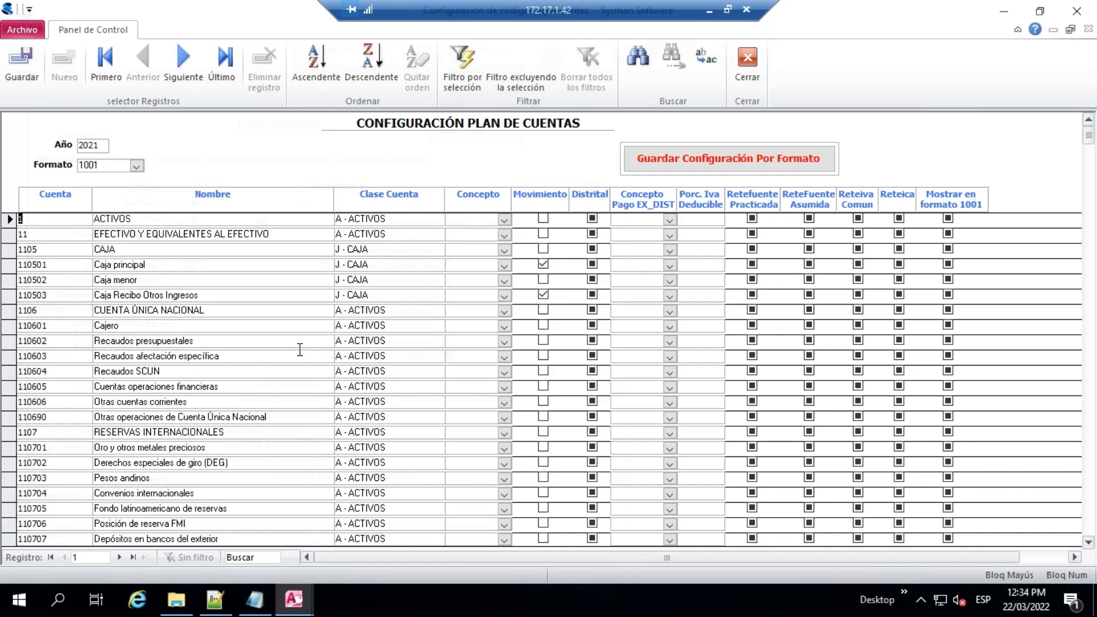
Search the Cuenta column for 2436* and close the search dialog.
{"action": "left_click", "coordinate": [63, 297]}
{"action": "key", "text": "ctrl+b"}
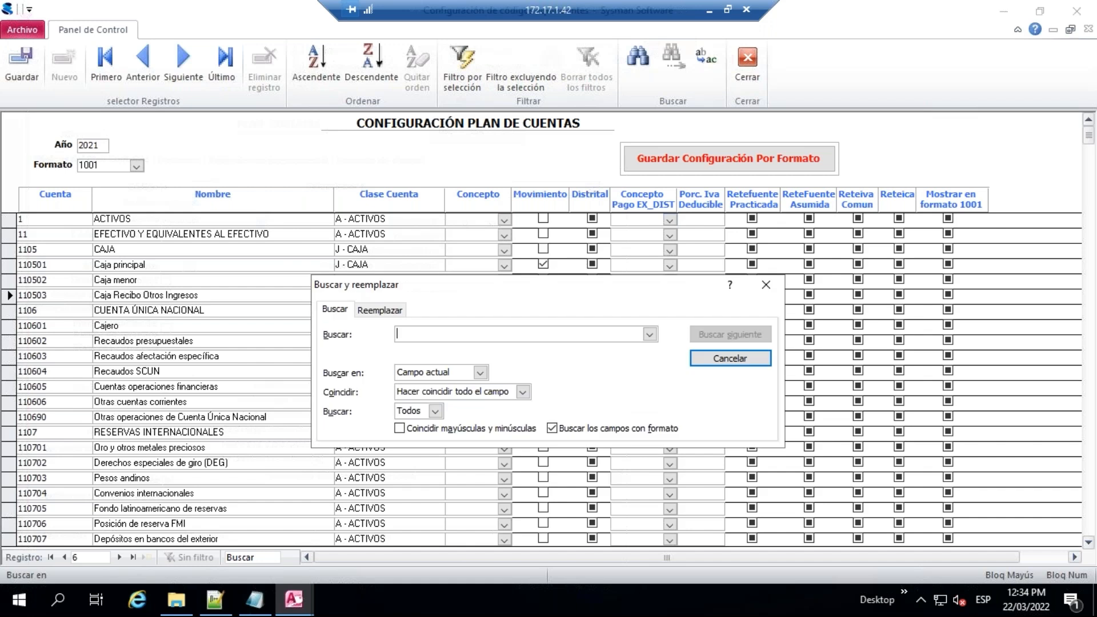
{"action": "type", "text": "24"}
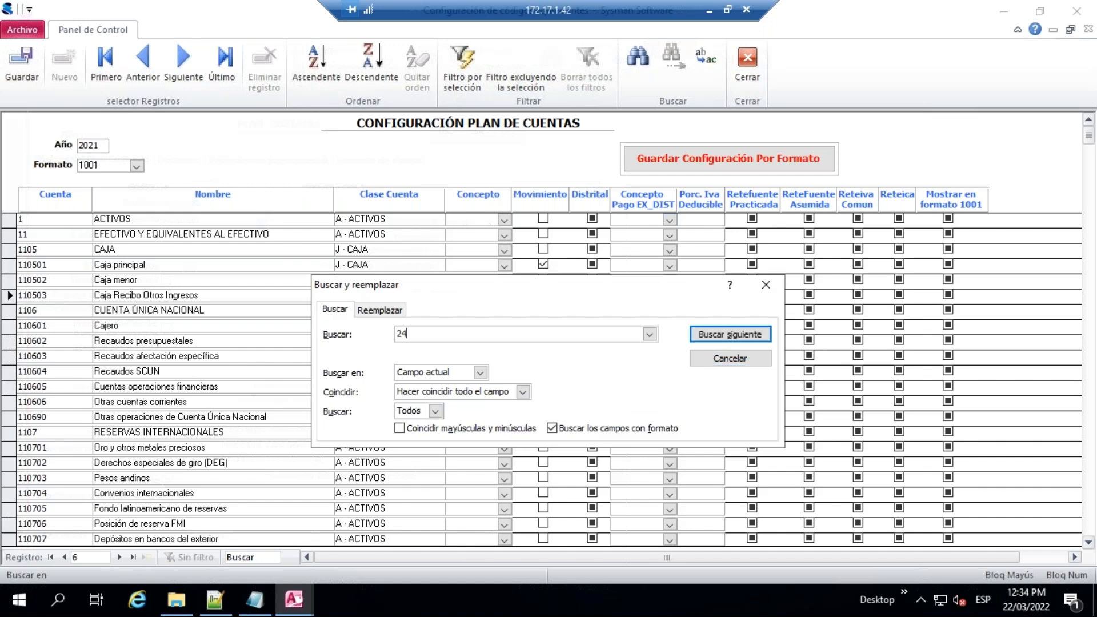
{"action": "type", "text": "36*"}
{"action": "key", "text": "Return"}
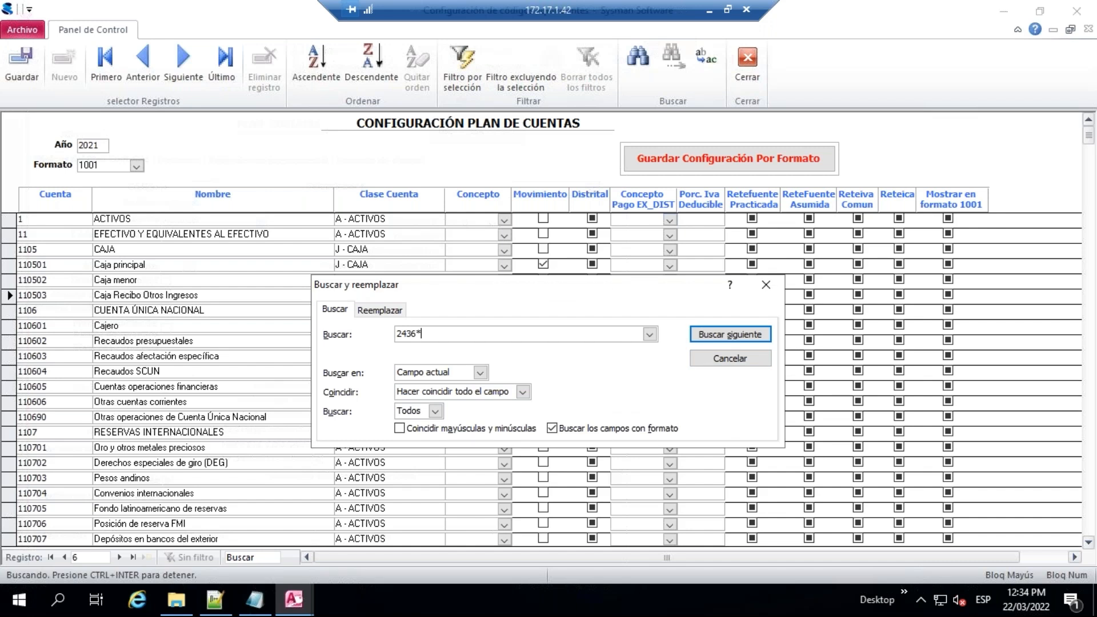
{"action": "left_click", "coordinate": [766, 283]}
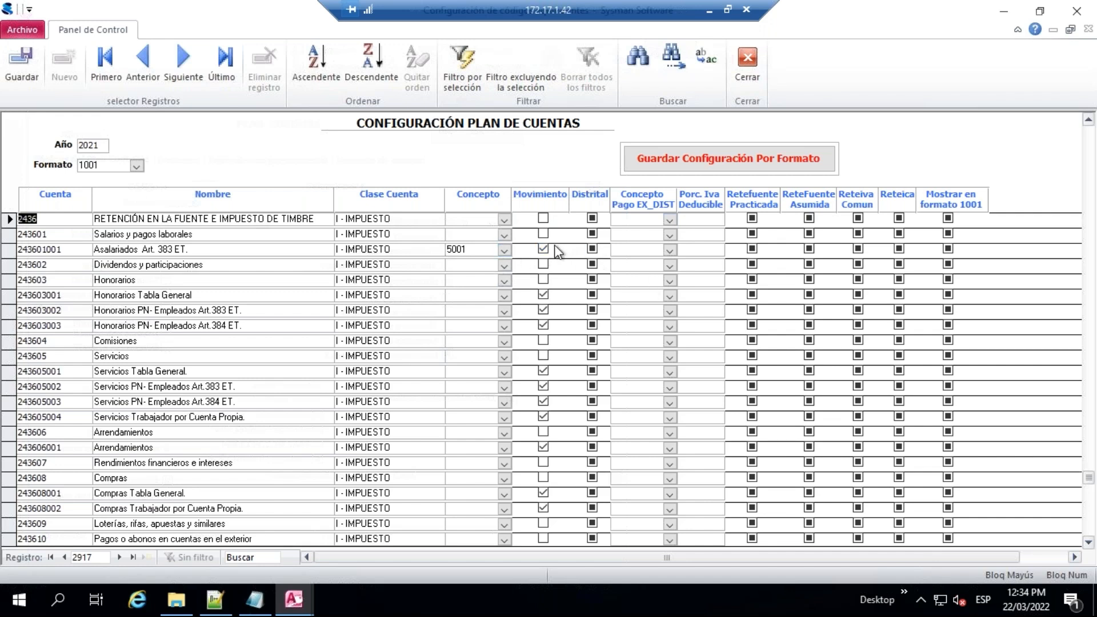
Mark Retefuente Practicada for accounts 243601001, 243603001 to 243603003 and 243605001 to 243605003.
{"action": "left_click", "coordinate": [752, 249]}
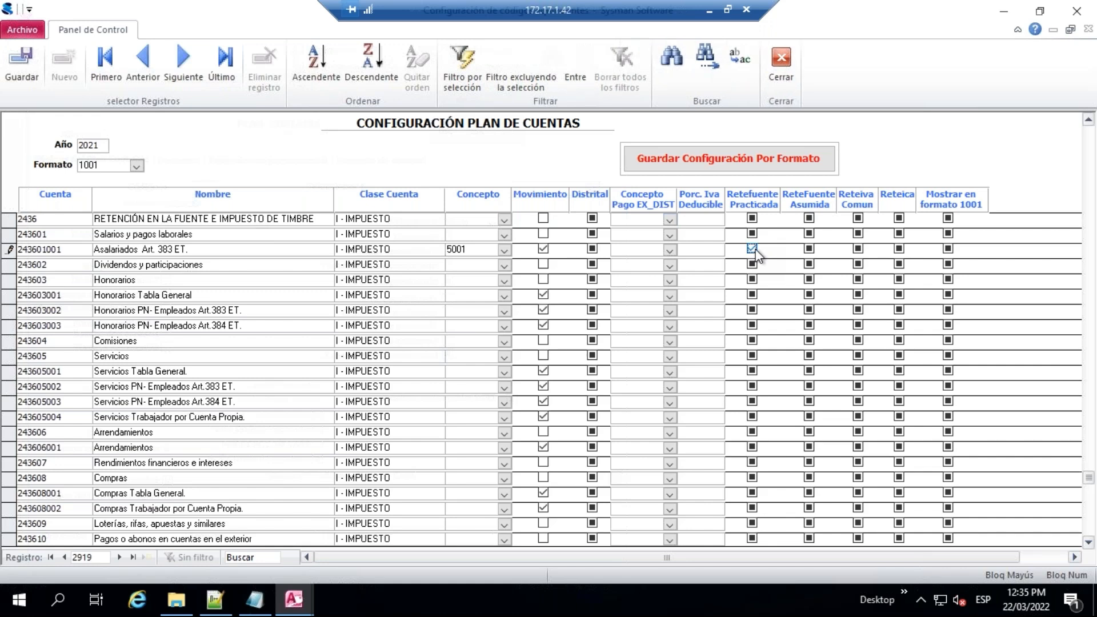
{"action": "left_click", "coordinate": [751, 296]}
{"action": "left_click", "coordinate": [752, 310]}
{"action": "left_click", "coordinate": [752, 325]}
{"action": "left_click", "coordinate": [751, 371]}
{"action": "left_click", "coordinate": [752, 387]}
{"action": "left_click", "coordinate": [752, 401]}
Mark Retefuente Practicada for accounts 243605004, 243606001, 243608001 and 243608002.
{"action": "scroll", "coordinate": [752, 405], "scroll_direction": "down", "scroll_amount": 1}
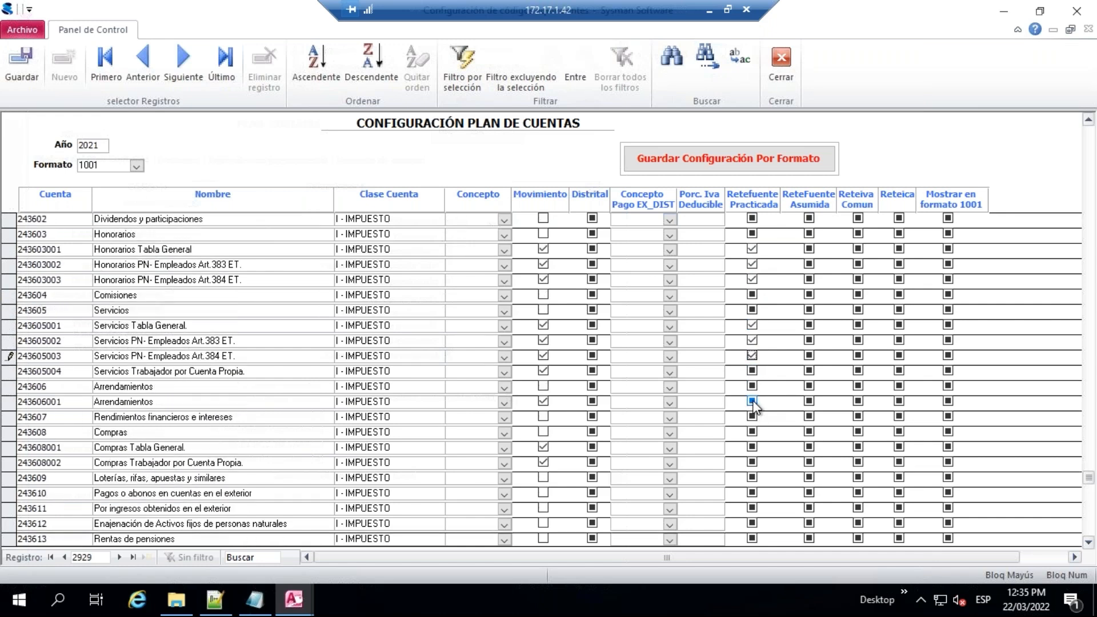
{"action": "left_click", "coordinate": [752, 370]}
{"action": "left_click", "coordinate": [751, 401]}
{"action": "scroll", "coordinate": [756, 407], "scroll_direction": "down", "scroll_amount": 1}
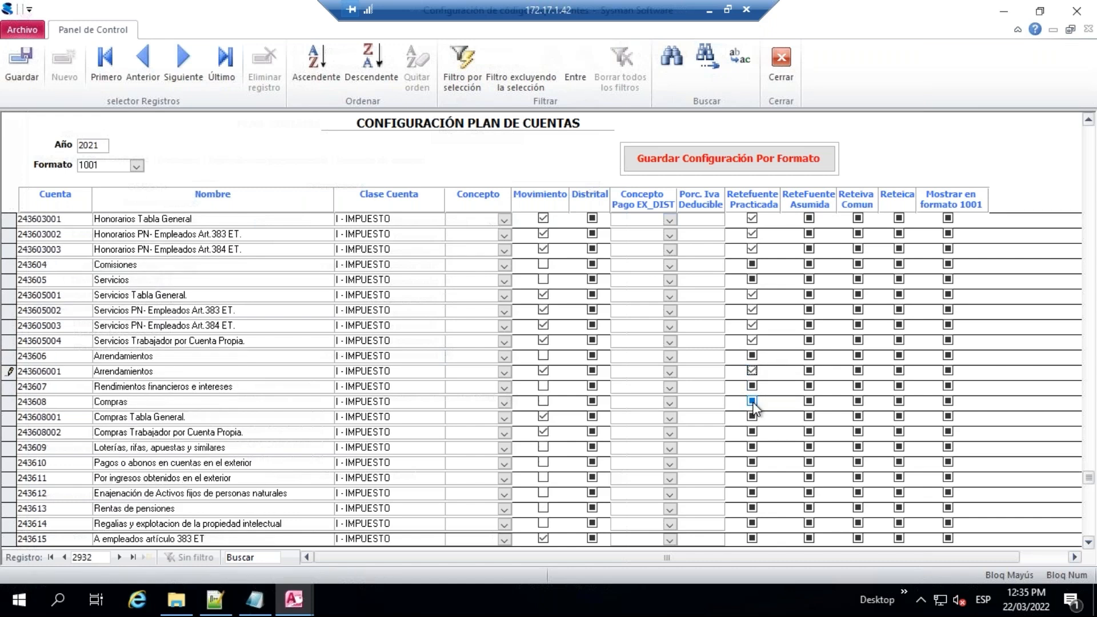
{"action": "scroll", "coordinate": [753, 406], "scroll_direction": "down", "scroll_amount": 1}
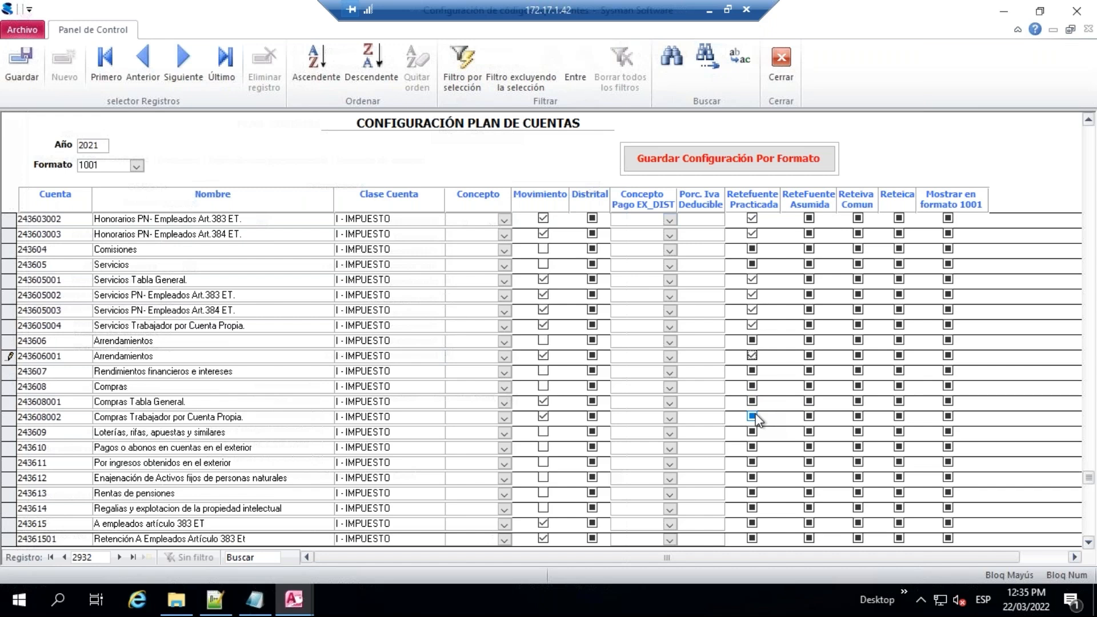
{"action": "left_click", "coordinate": [752, 402]}
{"action": "left_click", "coordinate": [751, 416]}
Mark Retefuente Practicada for accounts 243615, 24361501, 24361601, 243617 and 24361701.
{"action": "scroll", "coordinate": [763, 413], "scroll_direction": "down", "scroll_amount": 5}
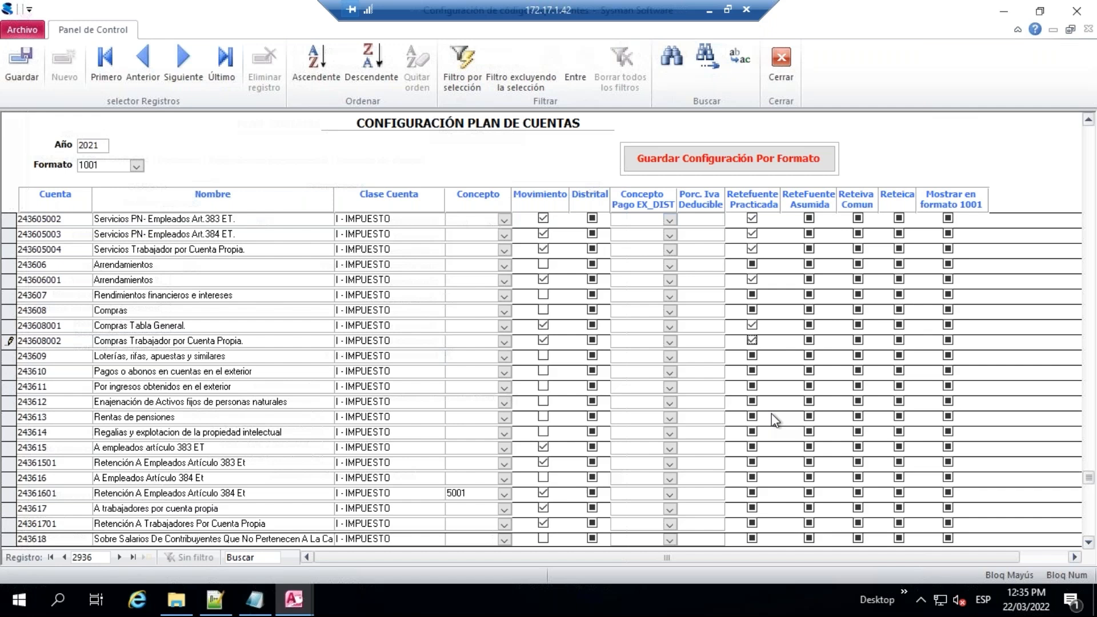
{"action": "scroll", "coordinate": [774, 420], "scroll_direction": "down", "scroll_amount": 1}
{"action": "left_click", "coordinate": [753, 446]}
{"action": "left_click", "coordinate": [752, 447]}
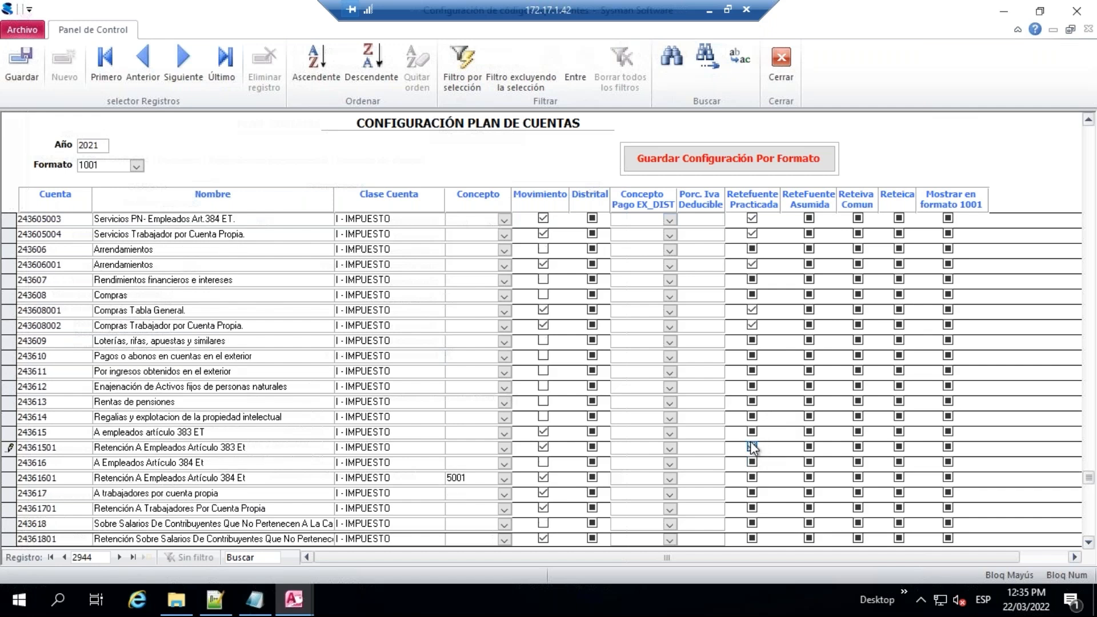
{"action": "left_click", "coordinate": [751, 431]}
{"action": "left_click", "coordinate": [751, 477]}
{"action": "left_click", "coordinate": [752, 492]}
{"action": "left_click", "coordinate": [751, 507]}
Mark Reteiva Comun for account 243625001, Impuesto a las ventas retenido por consignar.
{"action": "scroll", "coordinate": [787, 470], "scroll_direction": "down", "scroll_amount": 2}
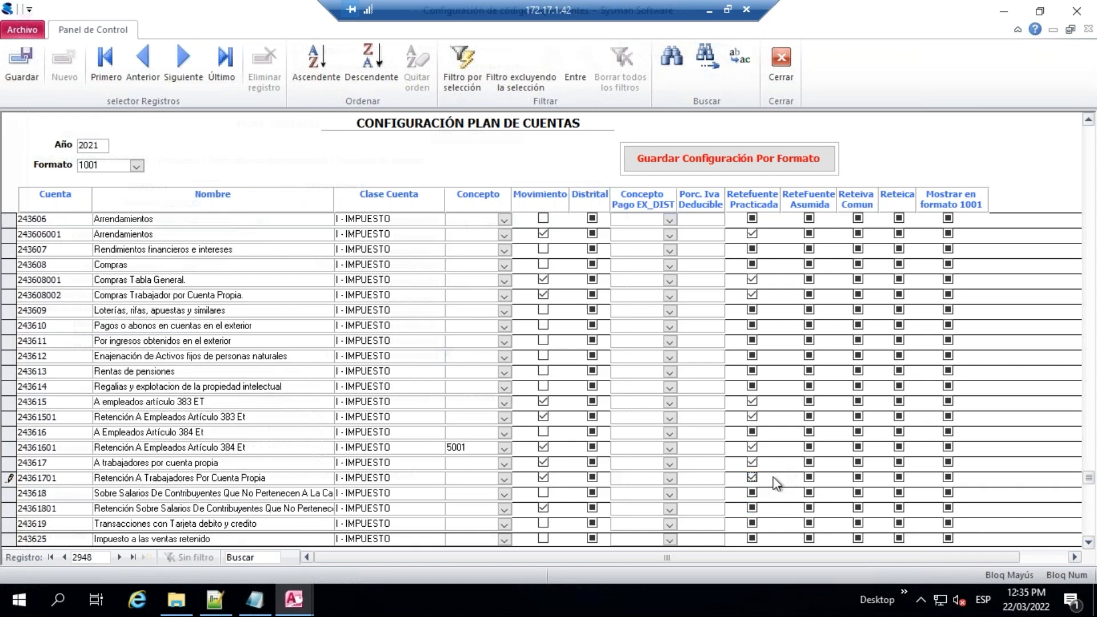
{"action": "scroll", "coordinate": [776, 484], "scroll_direction": "down", "scroll_amount": 6}
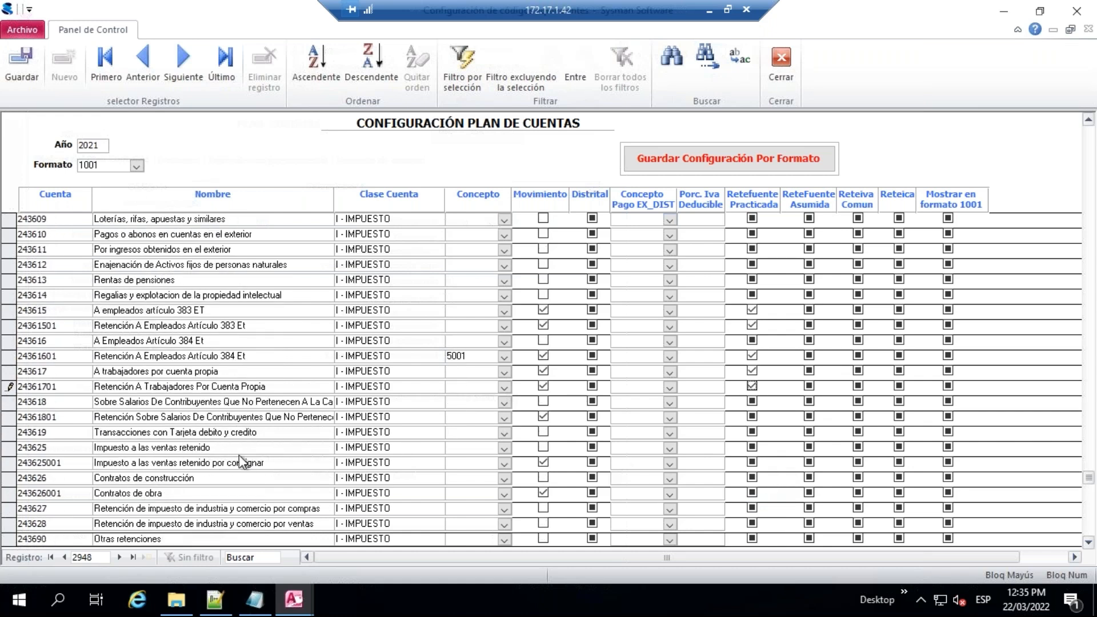
{"action": "left_click", "coordinate": [64, 464]}
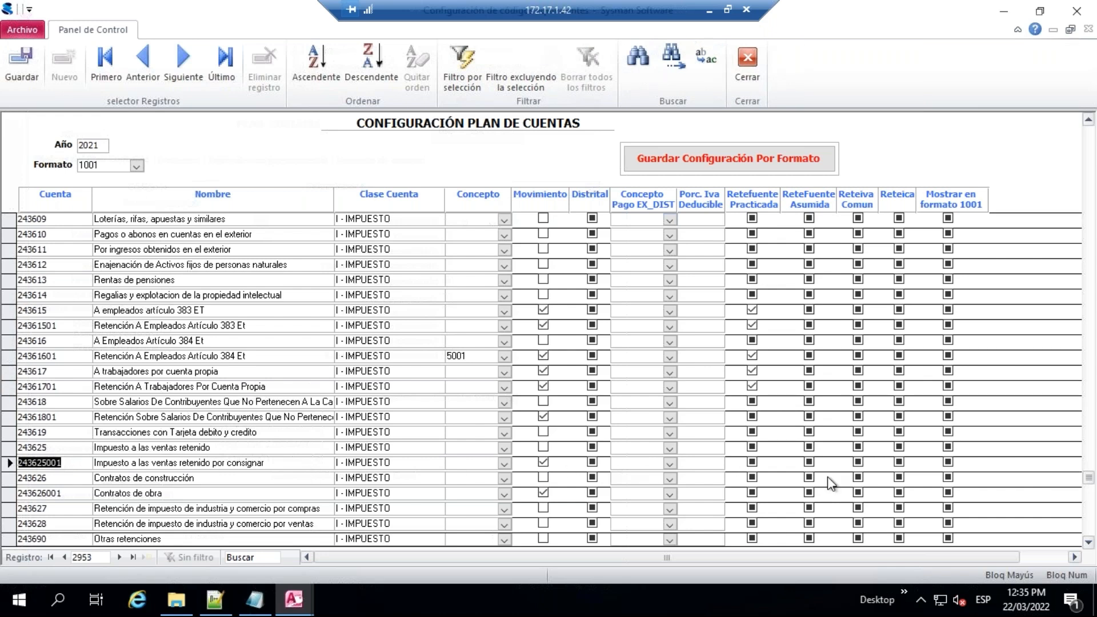
{"action": "left_click", "coordinate": [858, 463]}
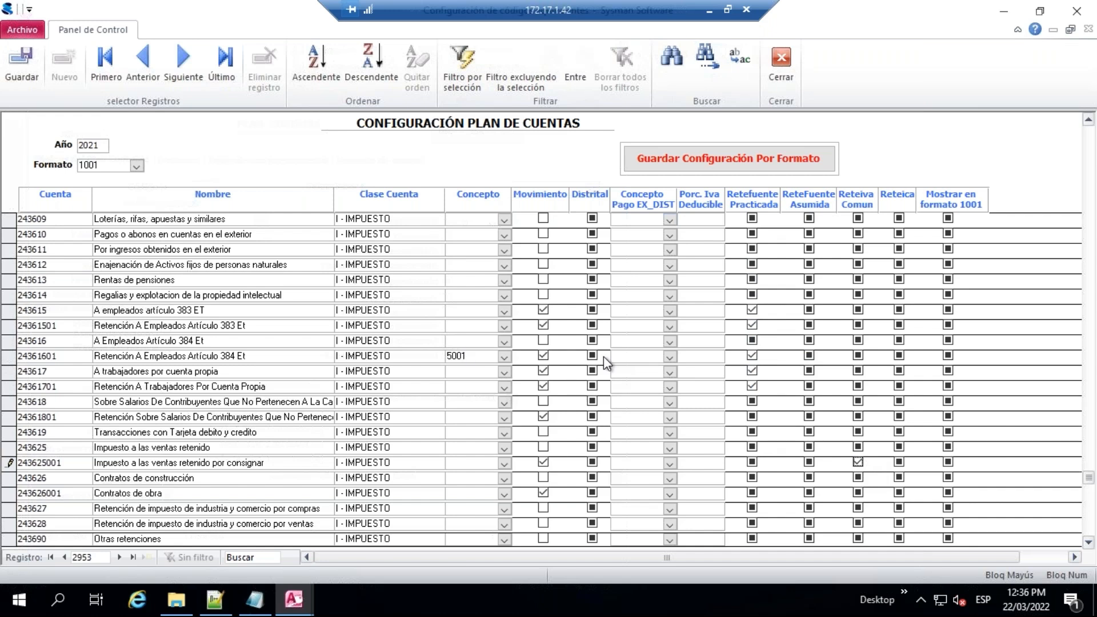
Review the withholding marks across the 2436 accounts and the tax accounts that follow them.
{"action": "scroll", "coordinate": [524, 350], "scroll_direction": "up", "scroll_amount": 3}
{"action": "scroll", "coordinate": [525, 349], "scroll_direction": "up", "scroll_amount": 10}
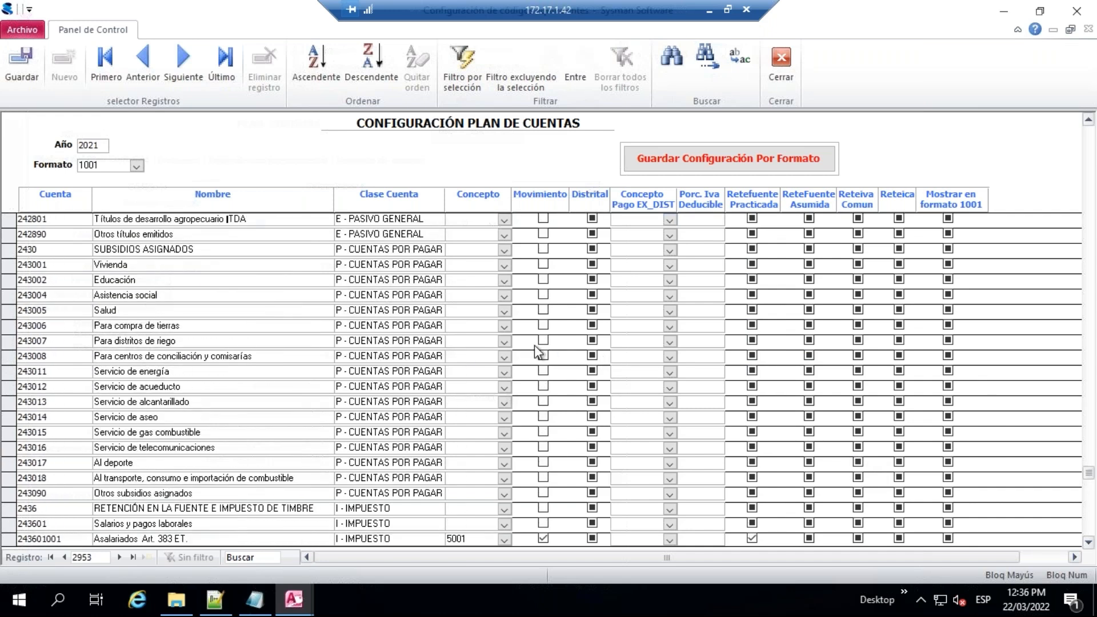
{"action": "scroll", "coordinate": [526, 348], "scroll_direction": "down", "scroll_amount": 7}
{"action": "scroll", "coordinate": [543, 350], "scroll_direction": "down", "scroll_amount": 10}
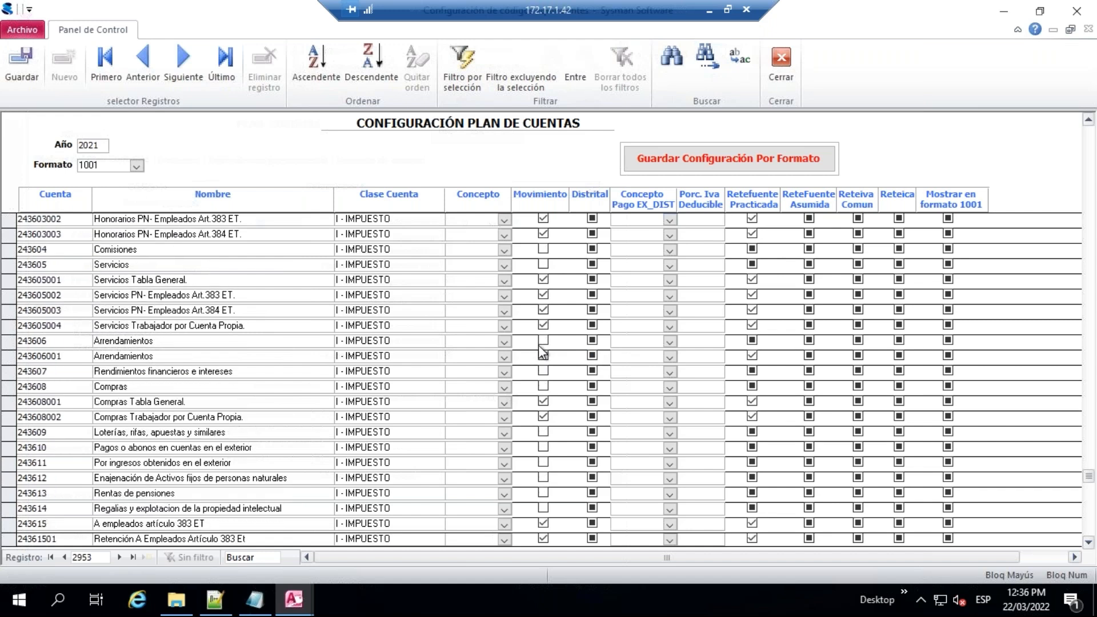
{"action": "scroll", "coordinate": [731, 313], "scroll_direction": "down", "scroll_amount": 13}
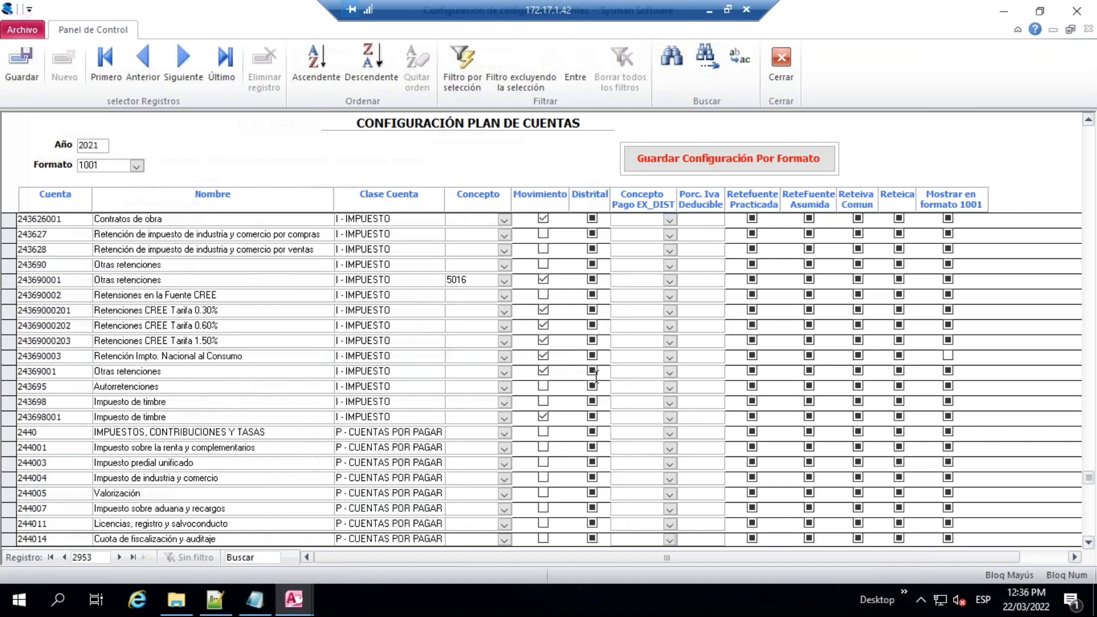
{"action": "scroll", "coordinate": [606, 371], "scroll_direction": "down", "scroll_amount": 2}
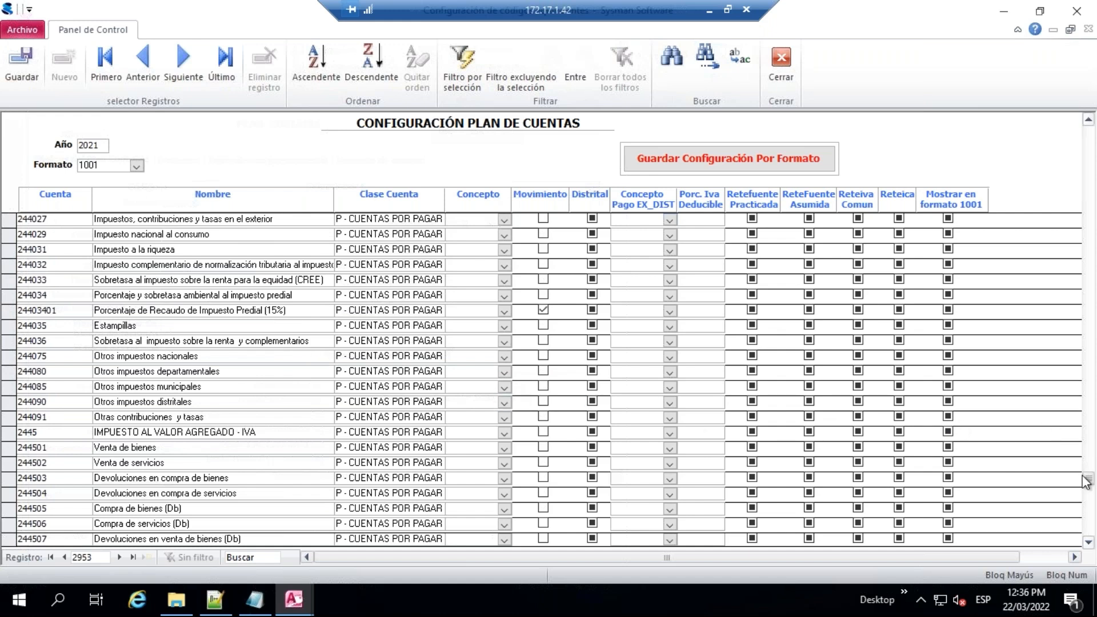
Examine which cost and expense accounts in classes 7 and 5 are marked Mostrar en formato 1001.
{"action": "mouse_move", "coordinate": [1088, 479]}
{"action": "left_mouse_down"}
{"action": "mouse_move", "coordinate": [1091, 526]}
{"action": "mouse_move", "coordinate": [1087, 496]}
{"action": "left_mouse_up"}
{"action": "scroll", "coordinate": [548, 377], "scroll_direction": "up", "scroll_amount": 15}
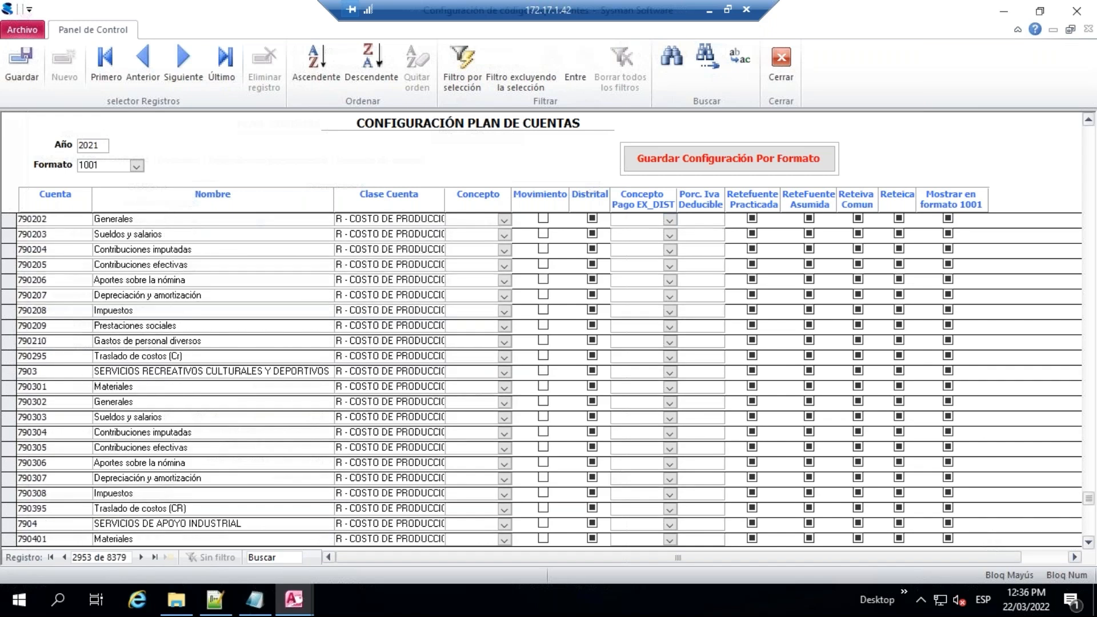
{"action": "scroll", "coordinate": [548, 376], "scroll_direction": "up", "scroll_amount": 10}
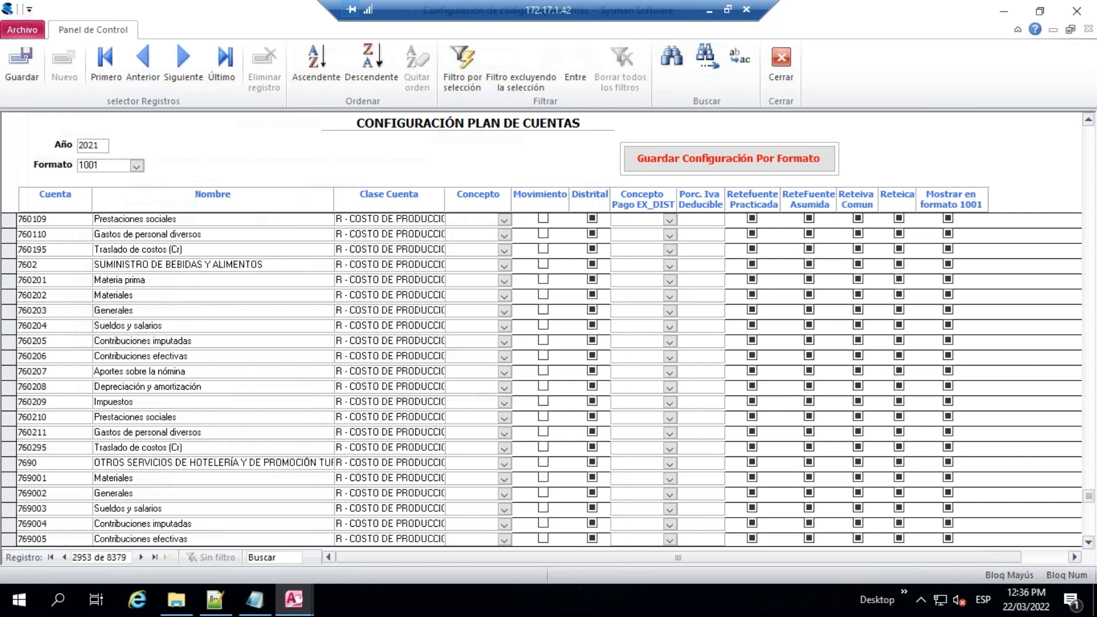
{"action": "scroll", "coordinate": [548, 377], "scroll_direction": "up", "scroll_amount": 15}
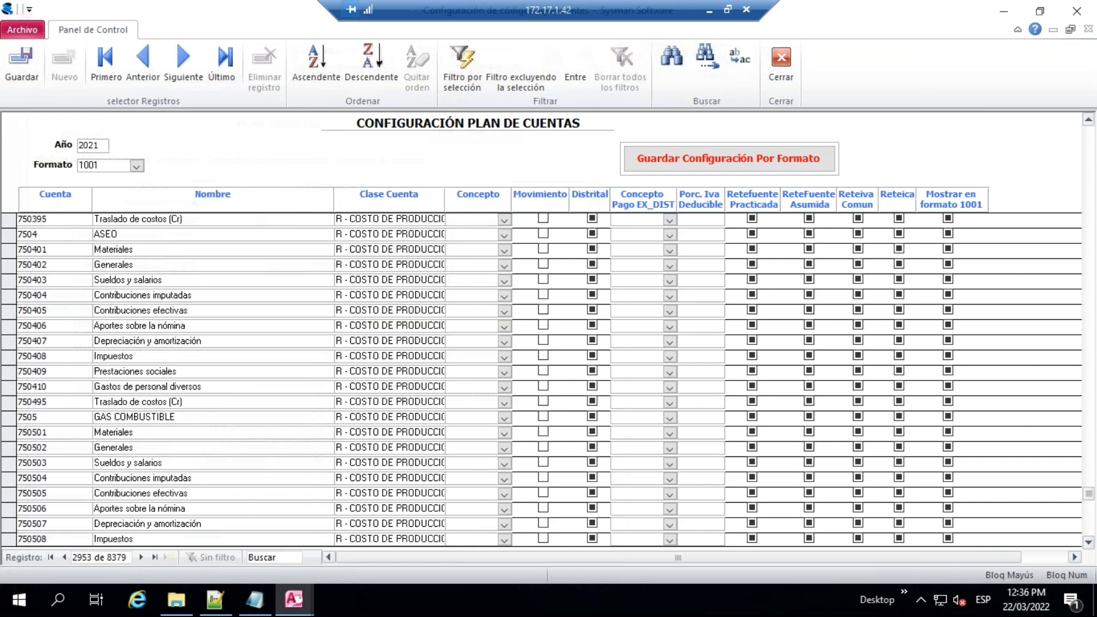
{"action": "scroll", "coordinate": [1048, 487], "scroll_direction": "up", "scroll_amount": 12}
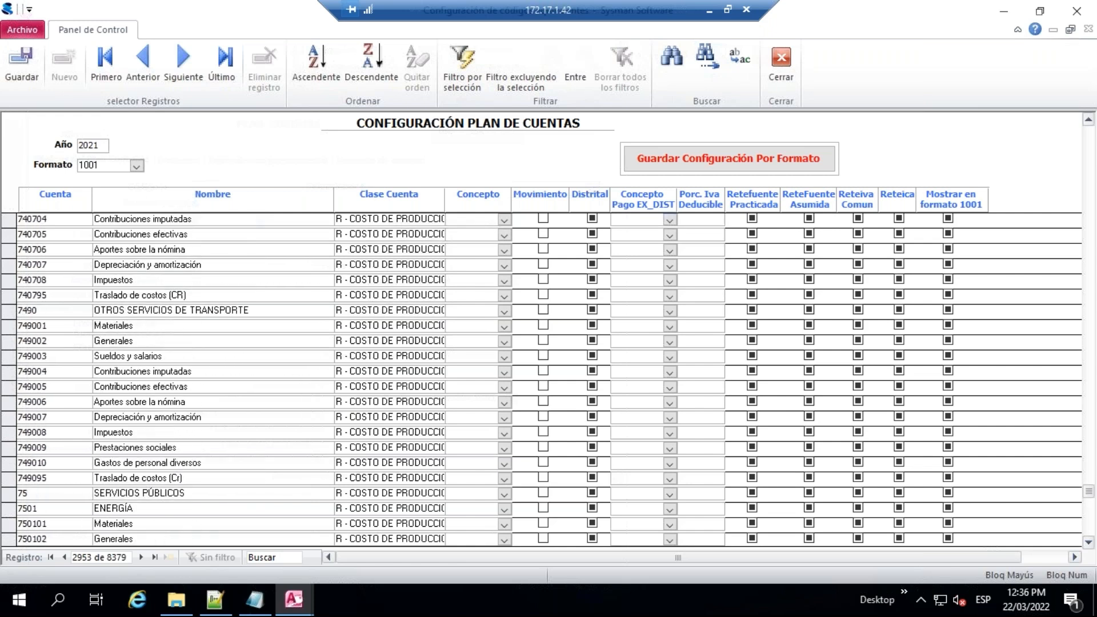
{"action": "left_click_drag", "start_coordinate": [1088, 490], "coordinate": [1092, 426]}
{"action": "scroll", "coordinate": [714, 399], "scroll_direction": "up", "scroll_amount": 8}
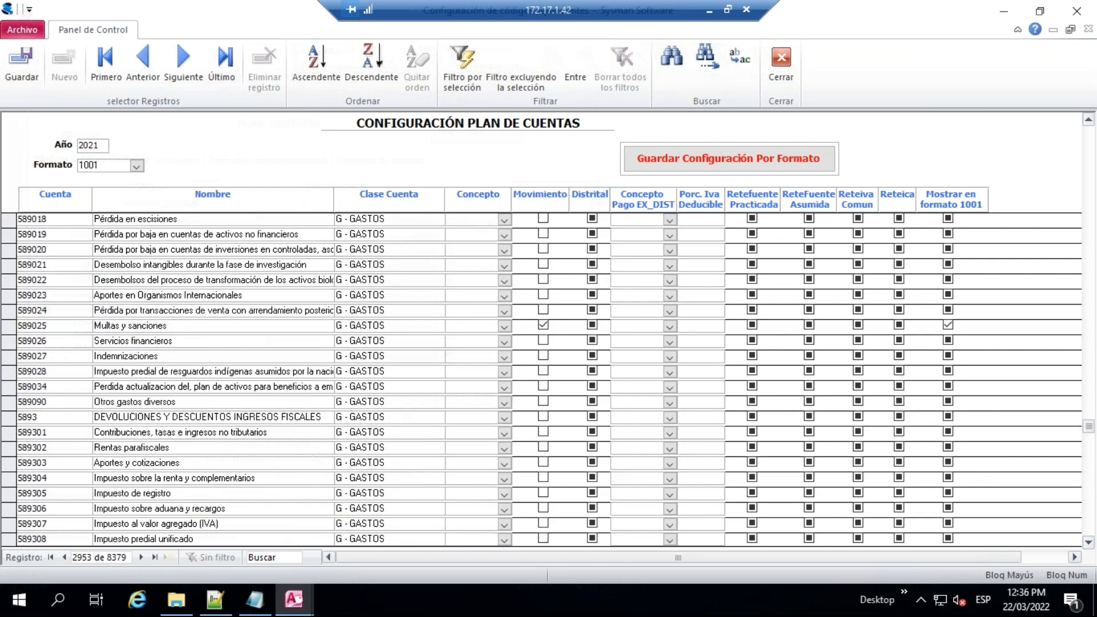
{"action": "scroll", "coordinate": [714, 398], "scroll_direction": "up", "scroll_amount": 15}
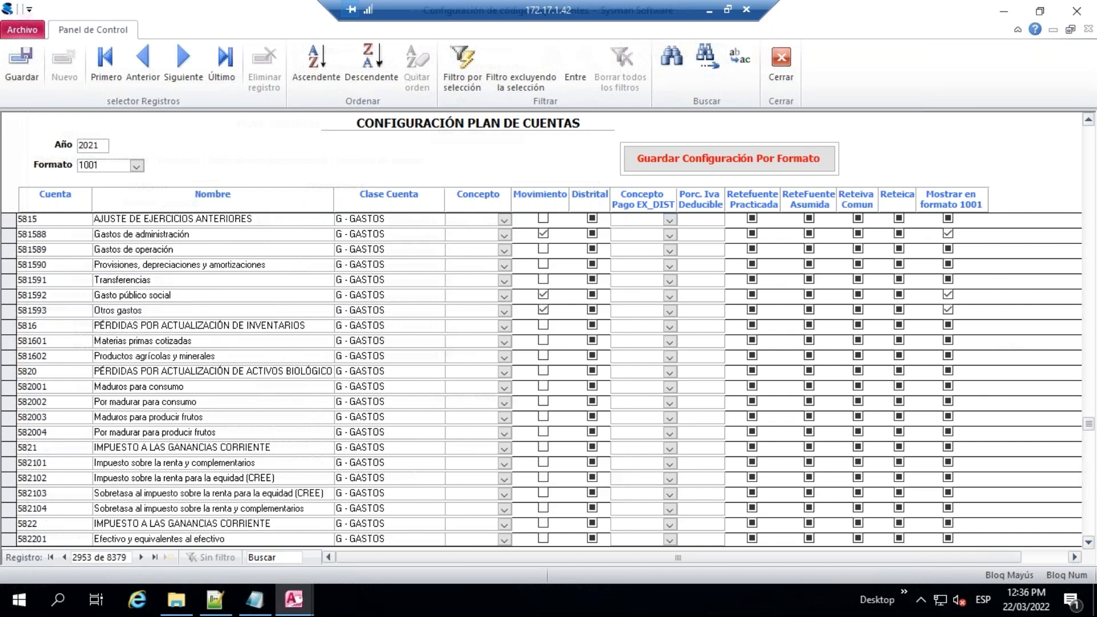
{"action": "scroll", "coordinate": [714, 398], "scroll_direction": "up", "scroll_amount": 10}
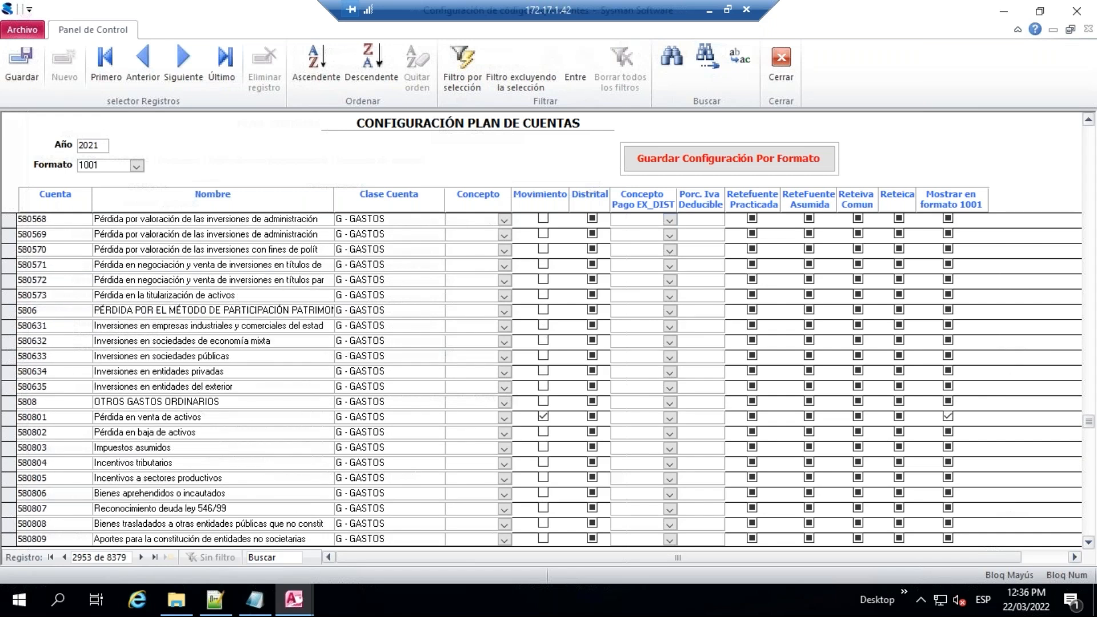
{"action": "scroll", "coordinate": [714, 398], "scroll_direction": "up", "scroll_amount": 15}
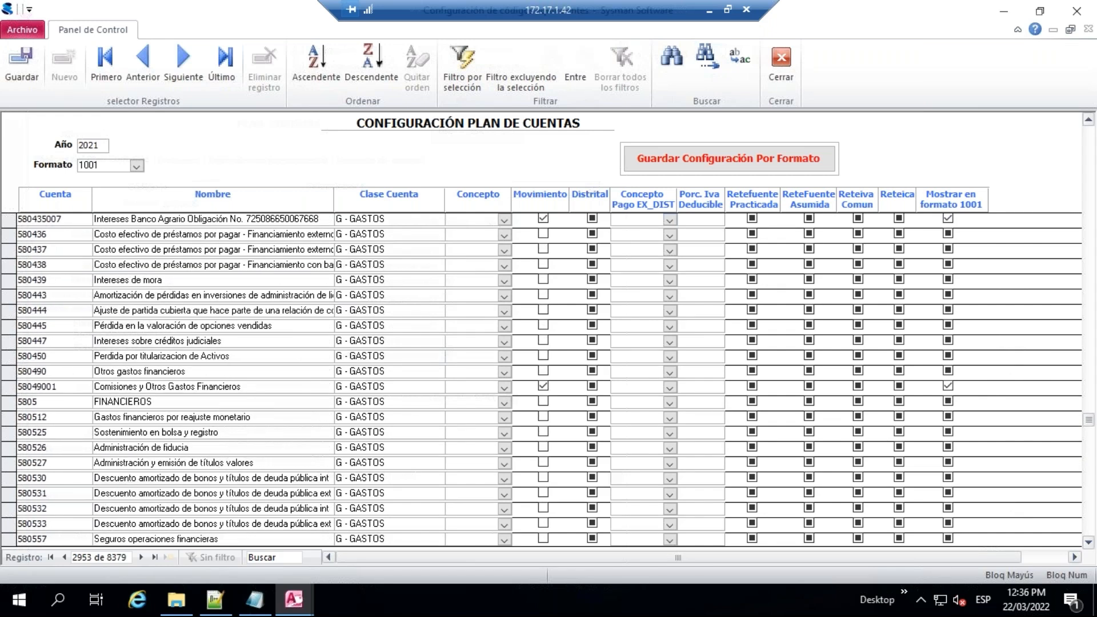
{"action": "scroll", "coordinate": [714, 398], "scroll_direction": "up", "scroll_amount": 3}
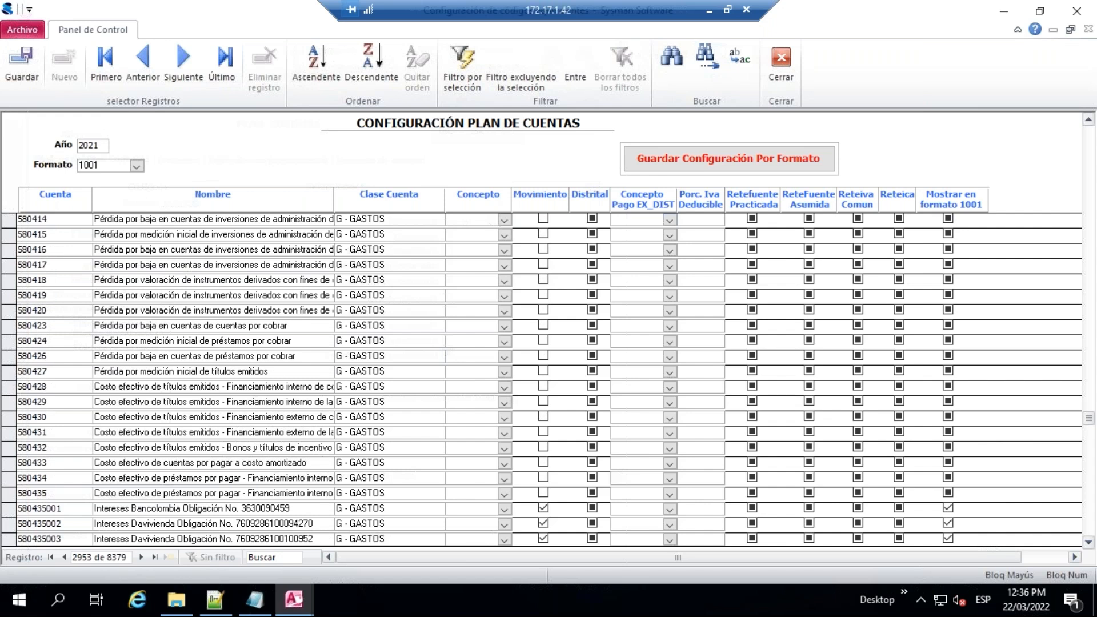
{"action": "scroll", "coordinate": [714, 398], "scroll_direction": "up", "scroll_amount": 9}
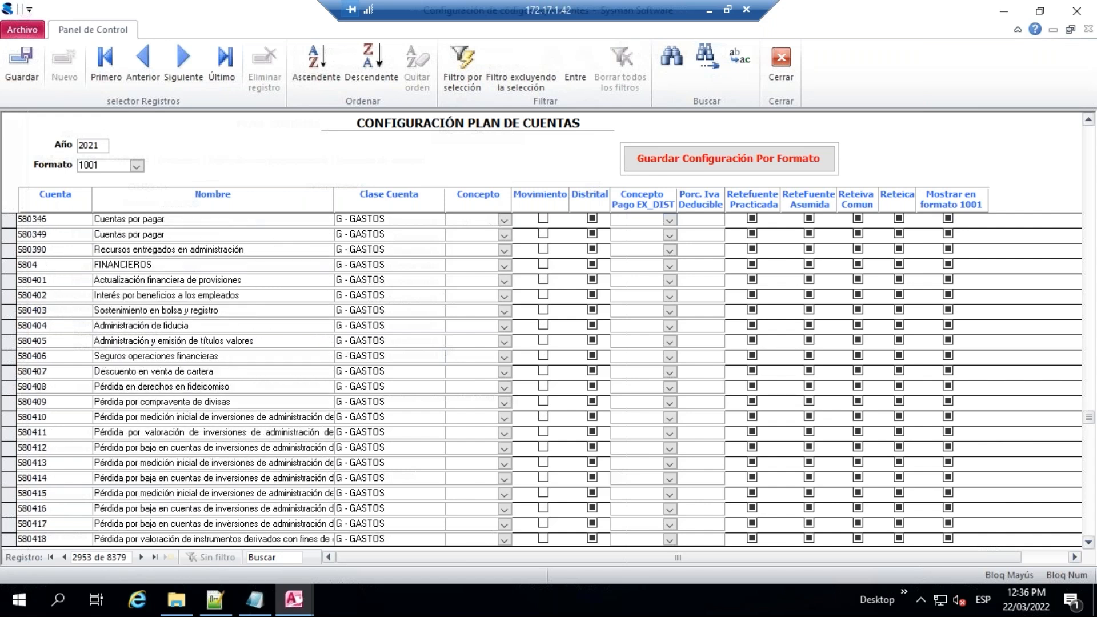
{"action": "scroll", "coordinate": [714, 398], "scroll_direction": "up", "scroll_amount": 12}
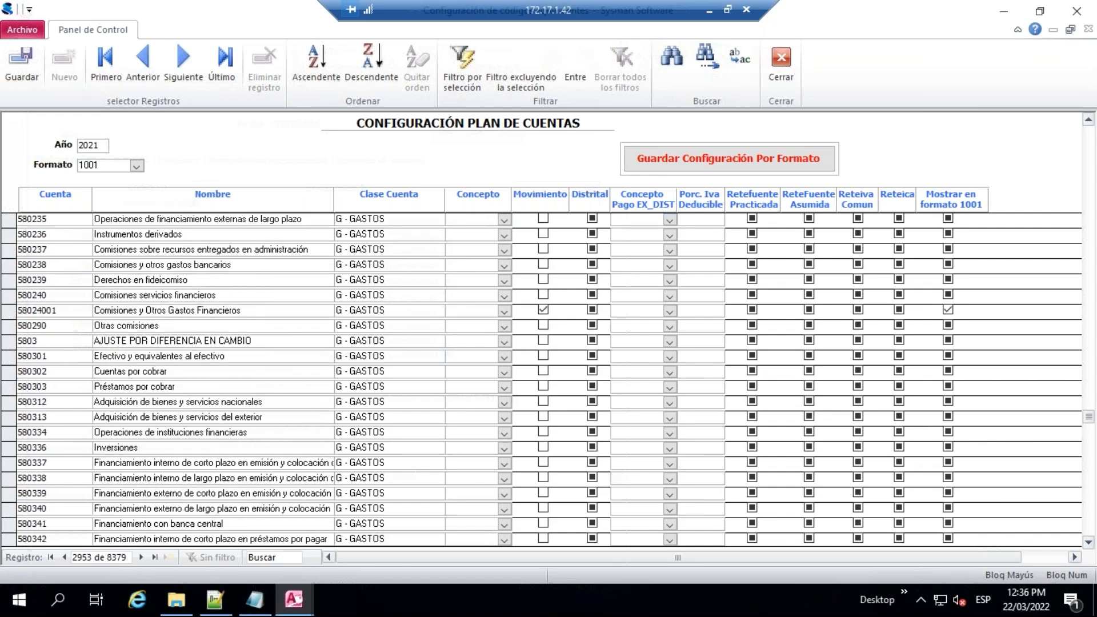
{"action": "scroll", "coordinate": [714, 398], "scroll_direction": "up", "scroll_amount": 15}
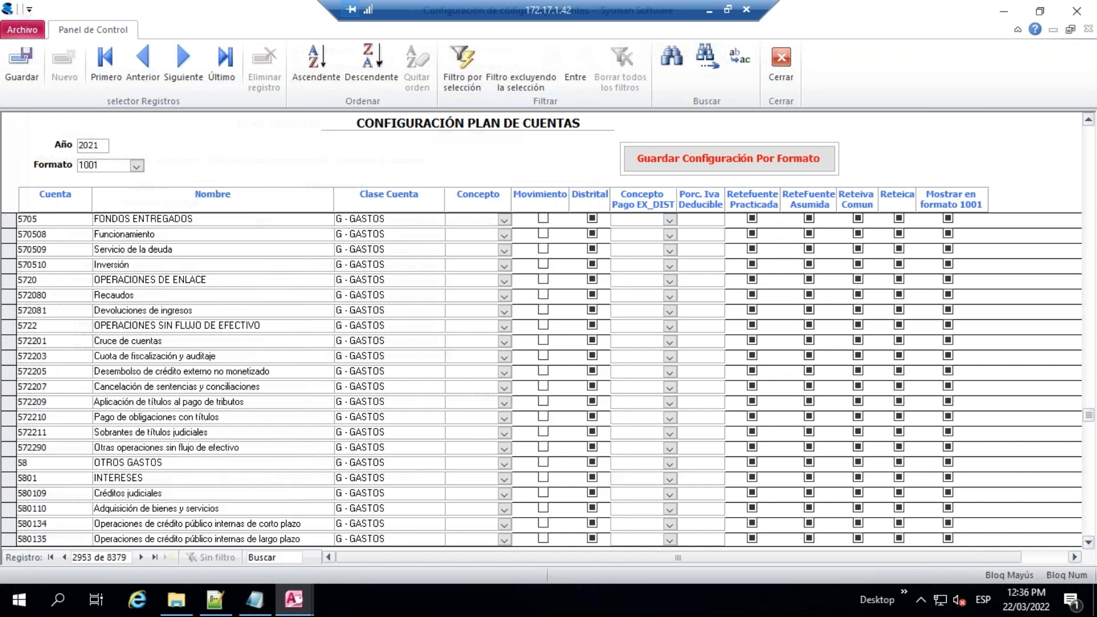
{"action": "scroll", "coordinate": [549, 377], "scroll_direction": "up", "scroll_amount": 15}
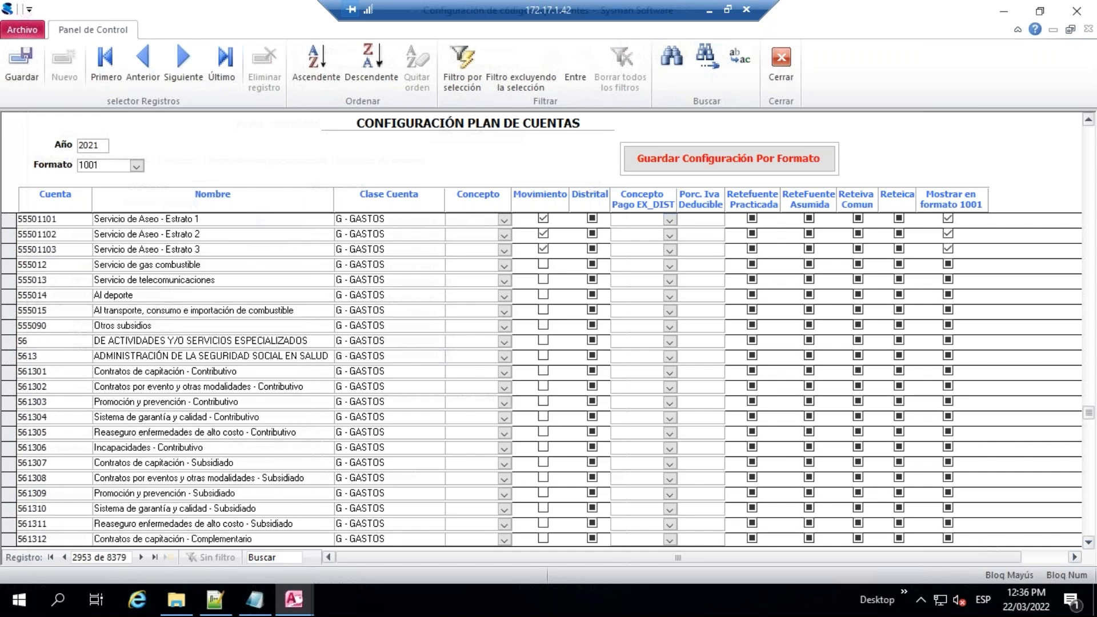
{"action": "scroll", "coordinate": [774, 421], "scroll_direction": "down", "scroll_amount": 2}
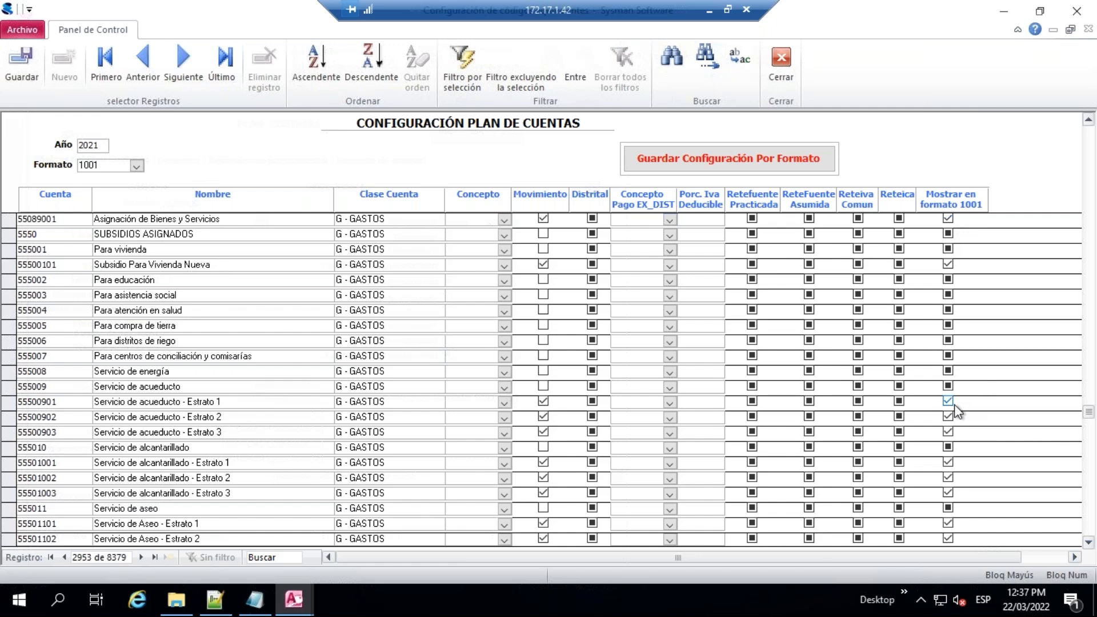
{"action": "scroll", "coordinate": [954, 407], "scroll_direction": "down", "scroll_amount": 2}
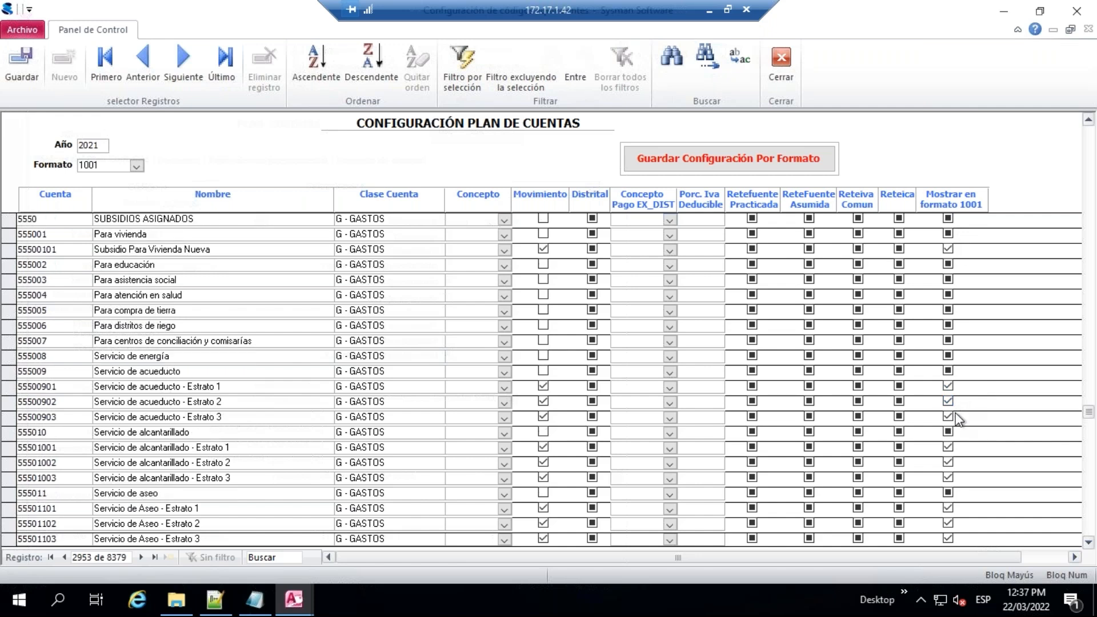
{"action": "scroll", "coordinate": [953, 417], "scroll_direction": "up", "scroll_amount": 1}
{"action": "scroll", "coordinate": [954, 417], "scroll_direction": "up", "scroll_amount": 5}
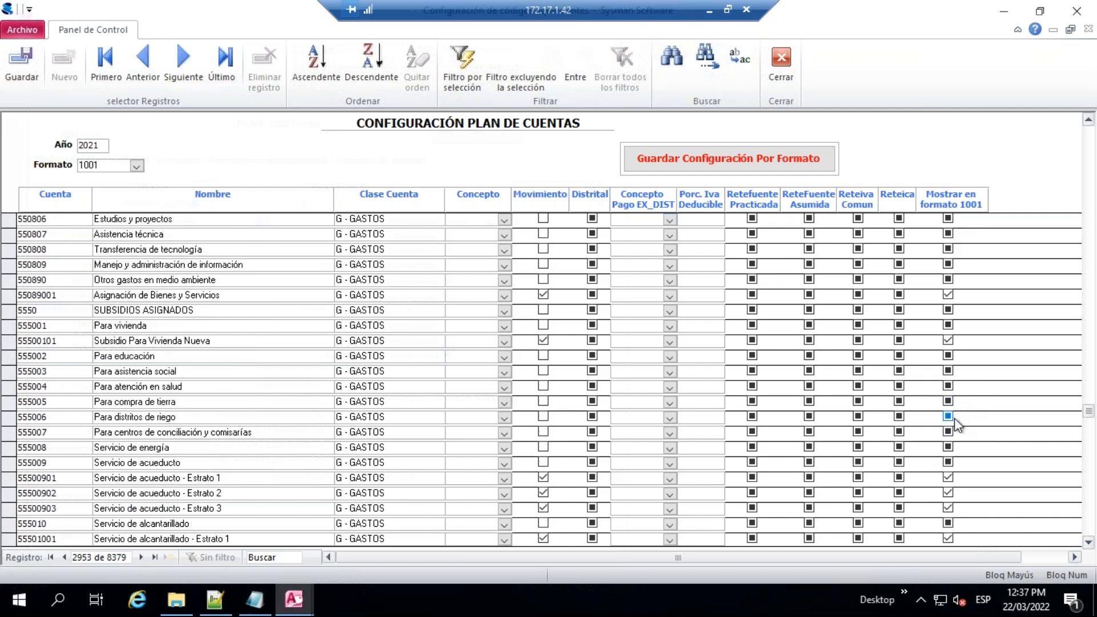
{"action": "scroll", "coordinate": [954, 417], "scroll_direction": "up", "scroll_amount": 3}
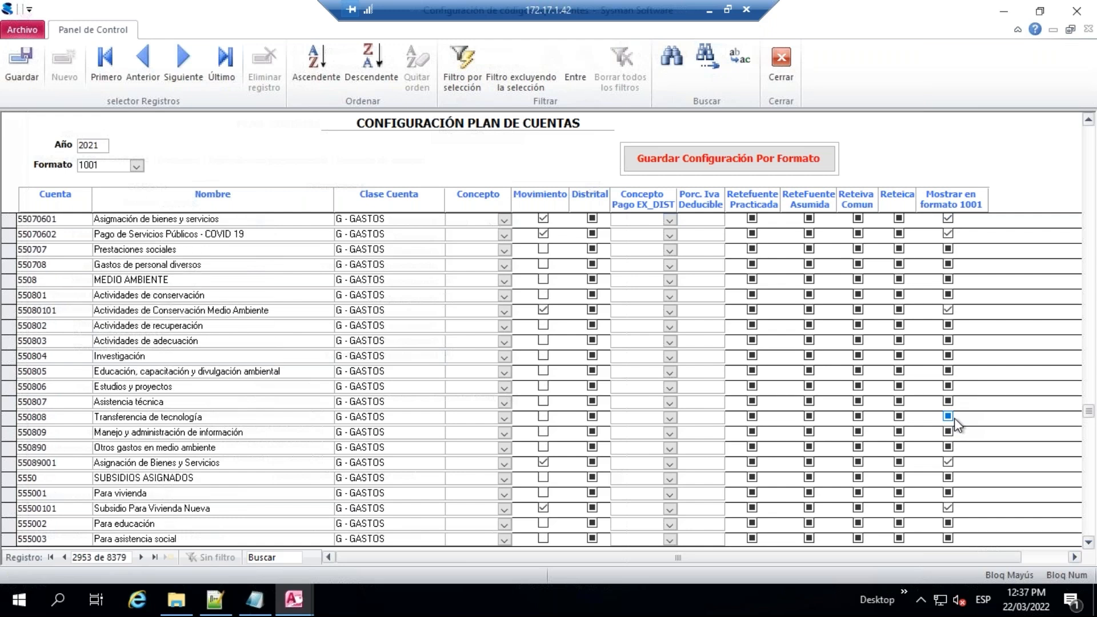
Search the Cuenta field for 16* to locate the property, plant and equipment accounts.
{"action": "left_click_drag", "start_coordinate": [1088, 410], "coordinate": [1094, 316]}
{"action": "left_click", "coordinate": [47, 241]}
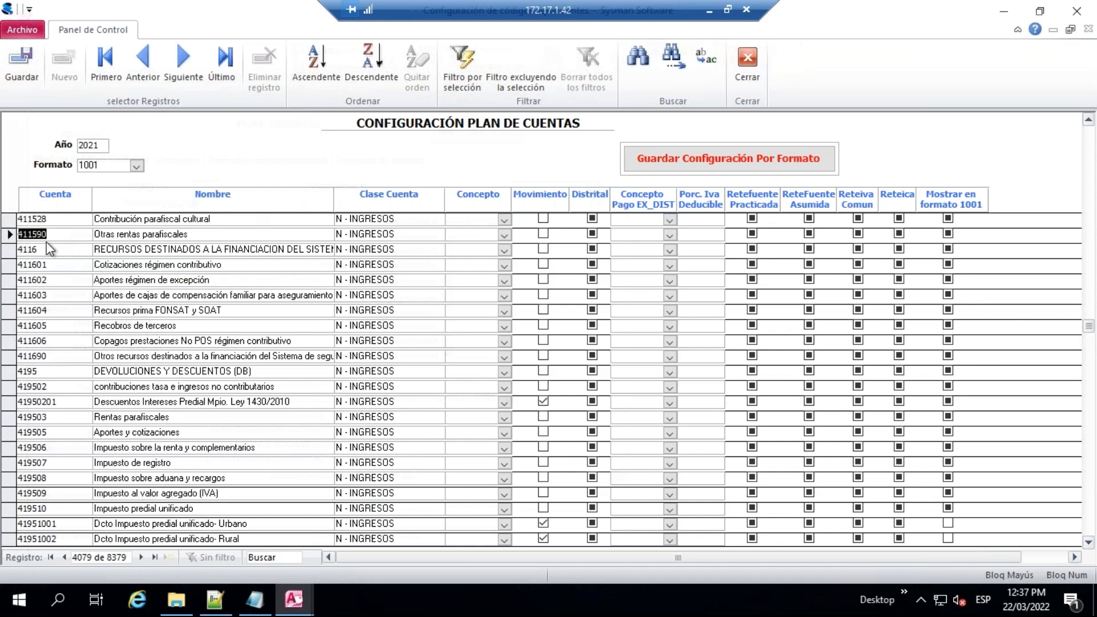
{"action": "key", "text": "ctrl+b"}
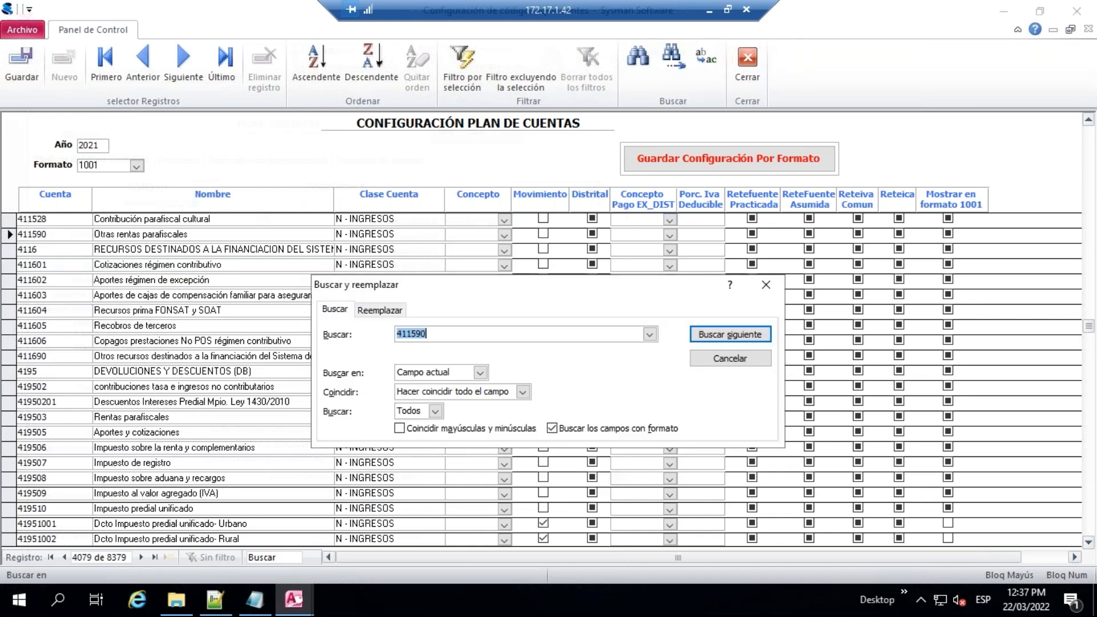
{"action": "key", "text": "BackSpace"}
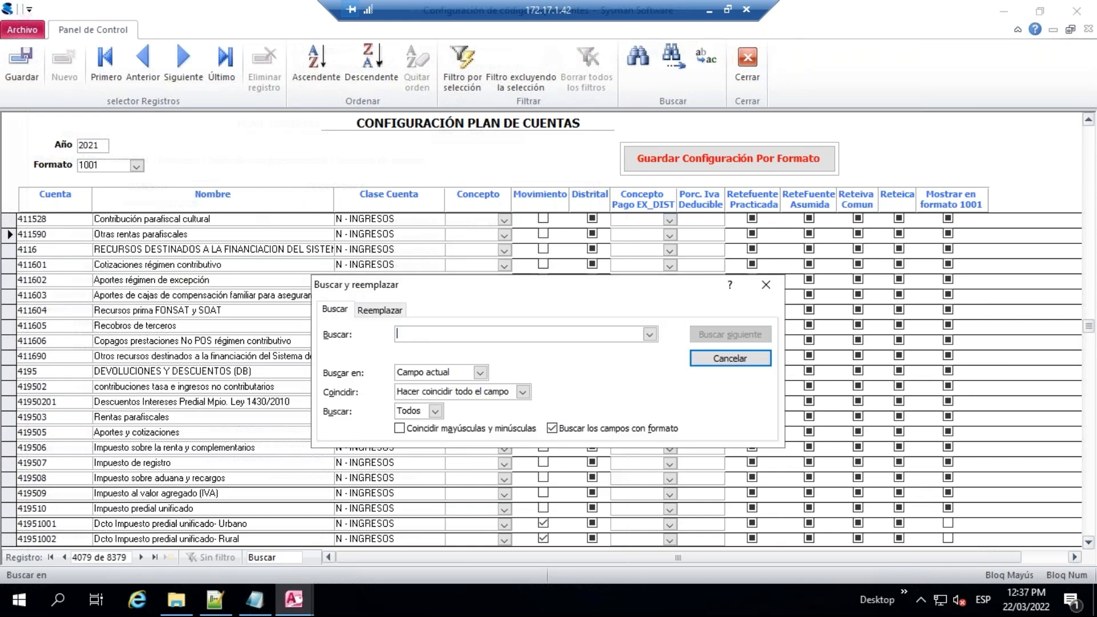
{"action": "type", "text": "16*"}
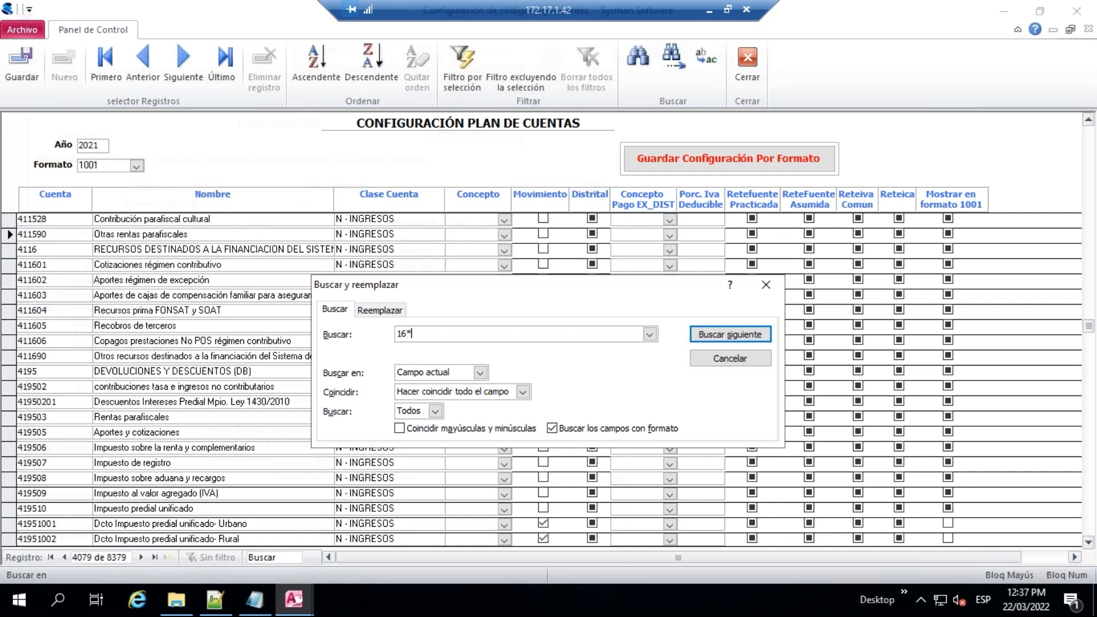
{"action": "key", "text": "Return"}
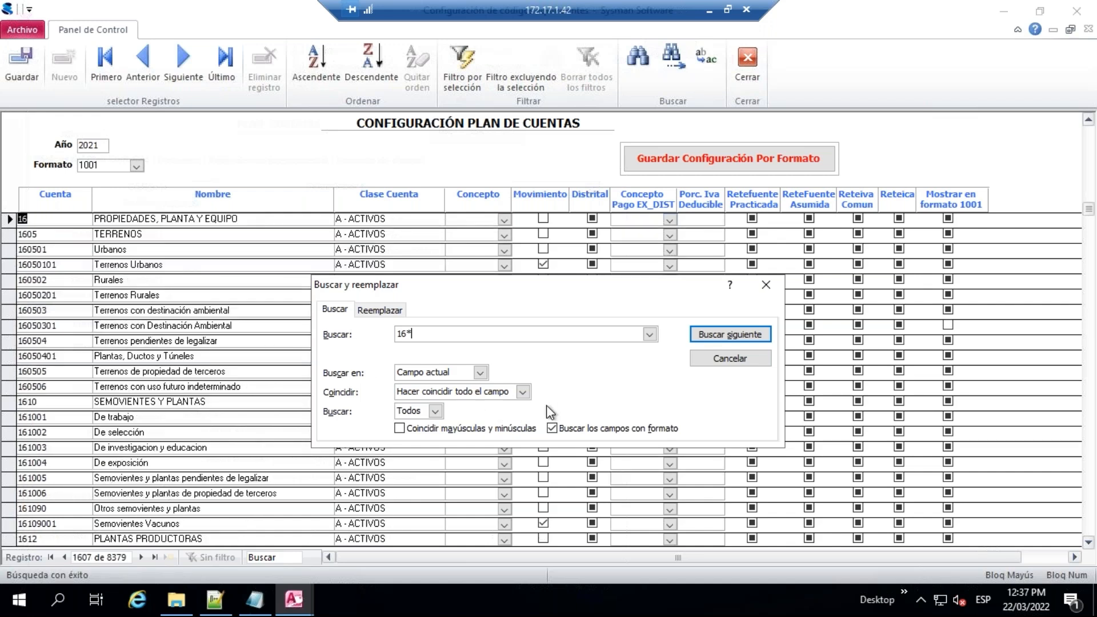
{"action": "left_click", "coordinate": [772, 283]}
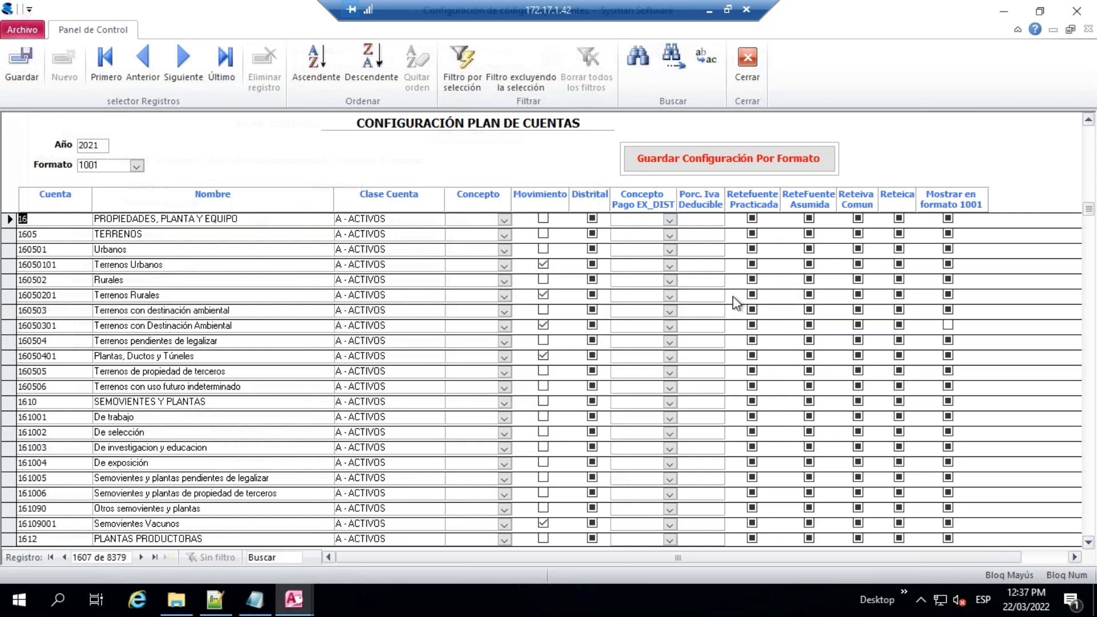
Mark Mostrar en formato 1001 for accounts 16050301 and 16050401 and save the record.
{"action": "left_click", "coordinate": [947, 325]}
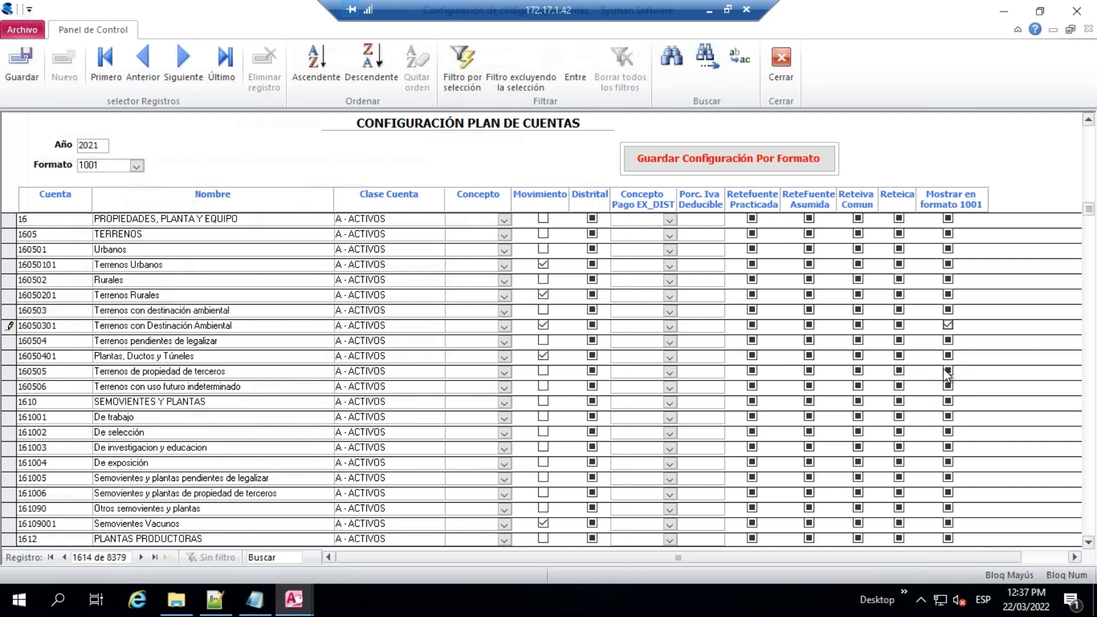
{"action": "left_click", "coordinate": [948, 355]}
{"action": "scroll", "coordinate": [940, 368], "scroll_direction": "down", "scroll_amount": 3}
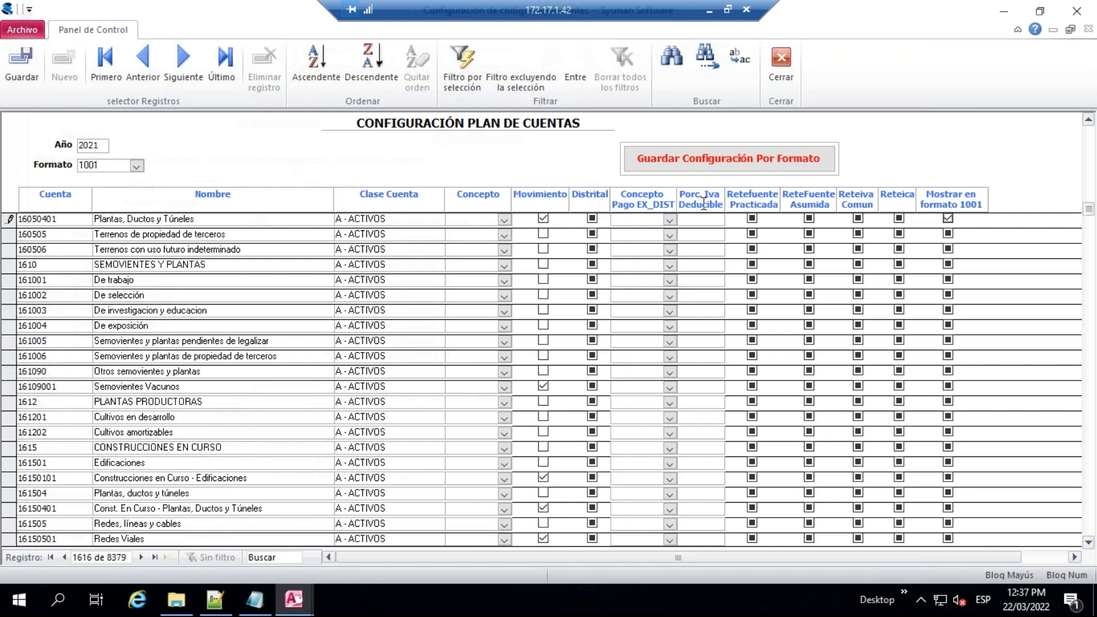
{"action": "left_click", "coordinate": [25, 63]}
{"action": "scroll", "coordinate": [945, 232], "scroll_direction": "up", "scroll_amount": 2}
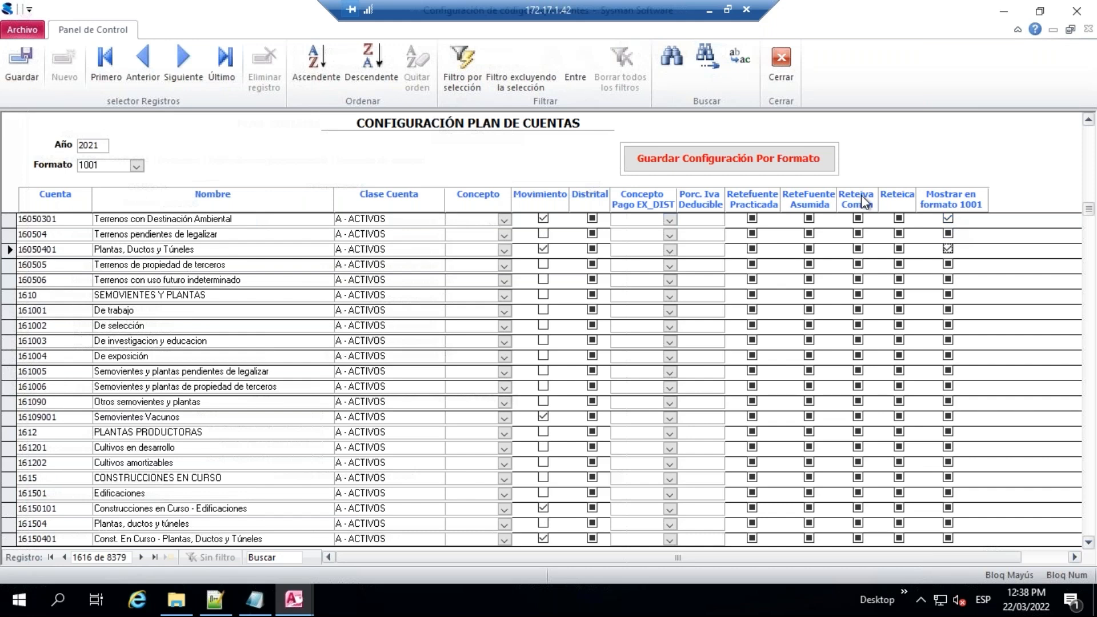
Close the account plan configuration and open the Configuración formato 1001 form.
{"action": "left_click", "coordinate": [779, 59]}
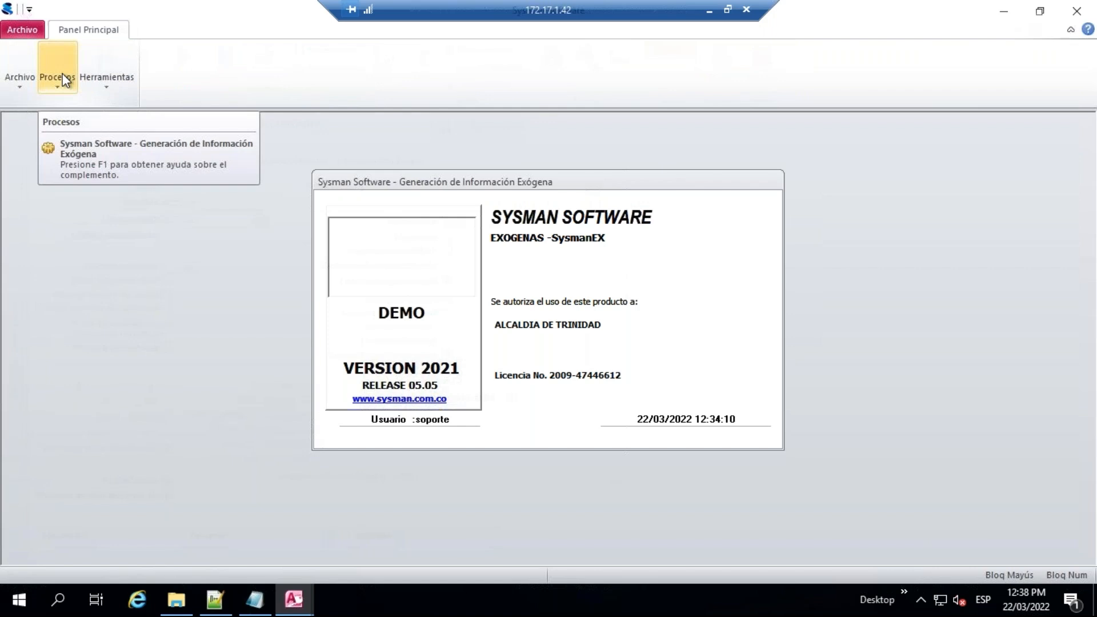
{"action": "left_click", "coordinate": [64, 79]}
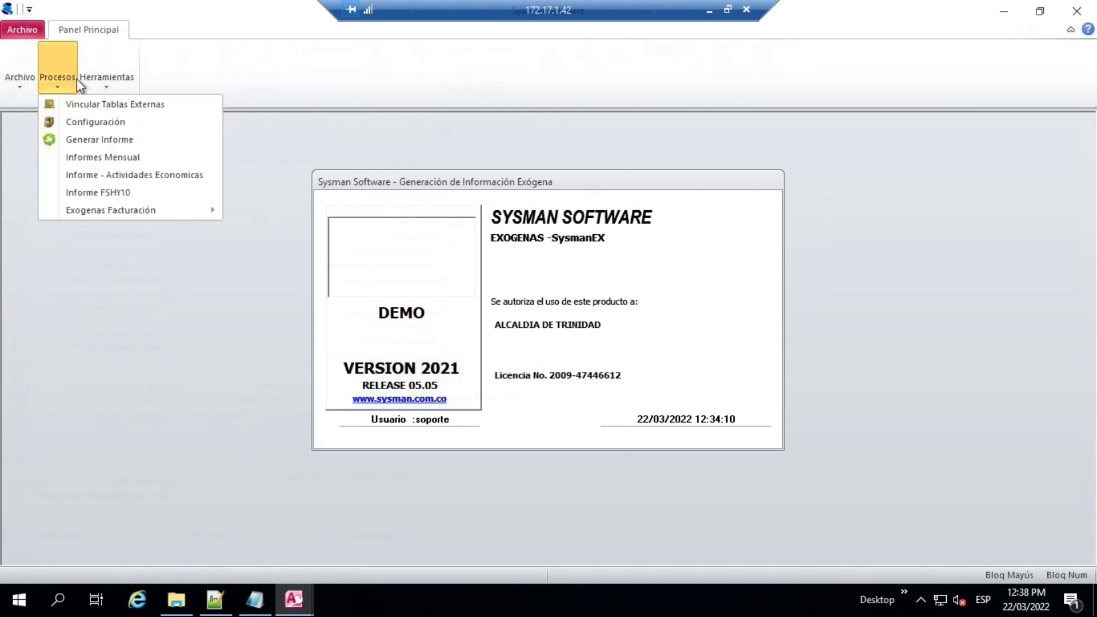
{"action": "left_click", "coordinate": [97, 122]}
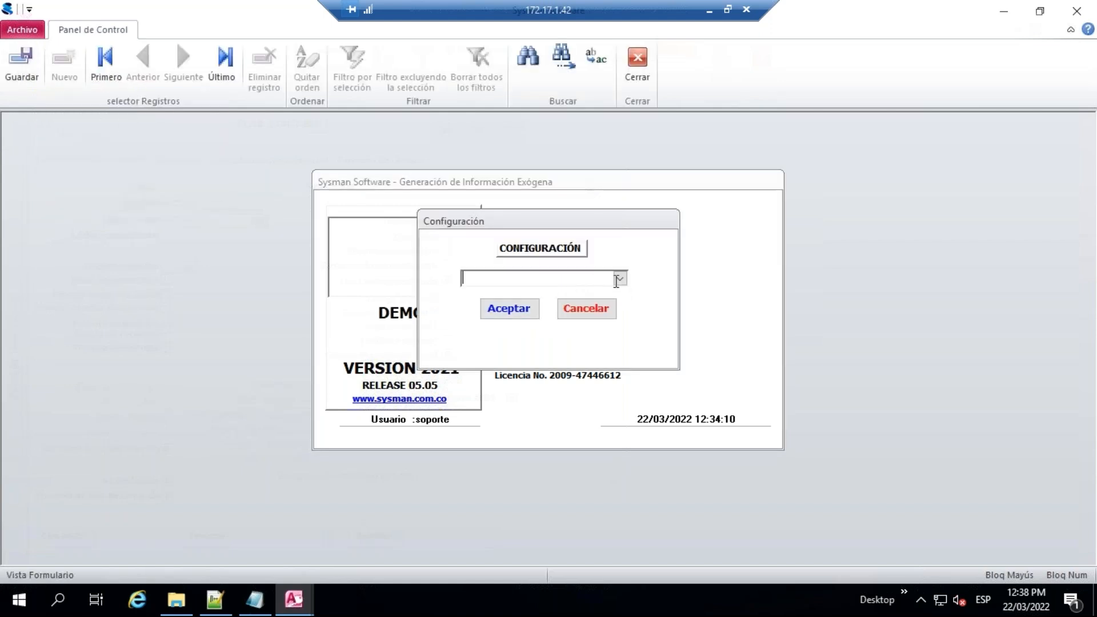
{"action": "left_click", "coordinate": [620, 280]}
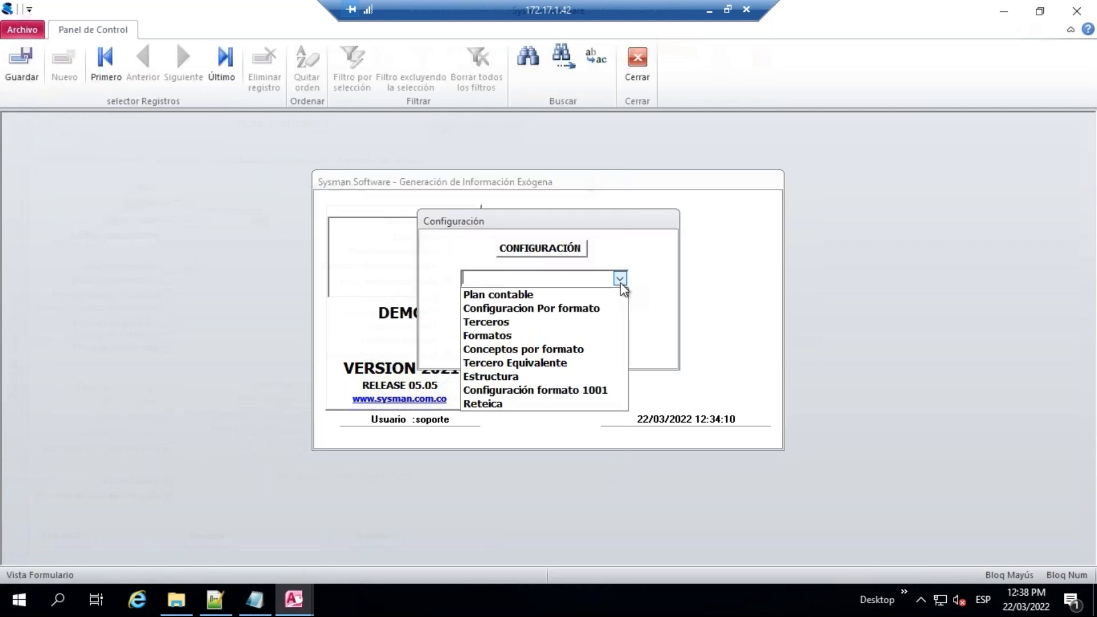
{"action": "left_click", "coordinate": [587, 390]}
{"action": "left_click", "coordinate": [503, 308]}
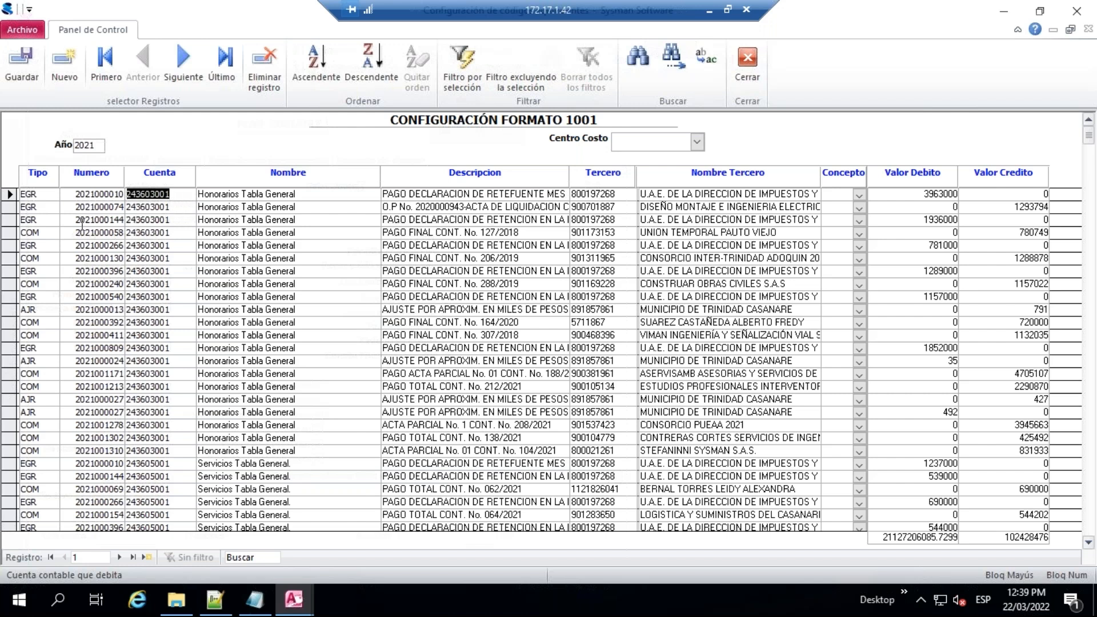
Examine the voucher types and descriptions of the format 1001 movements, including the AJR rounding adjustments.
{"action": "left_click", "coordinate": [41, 218]}
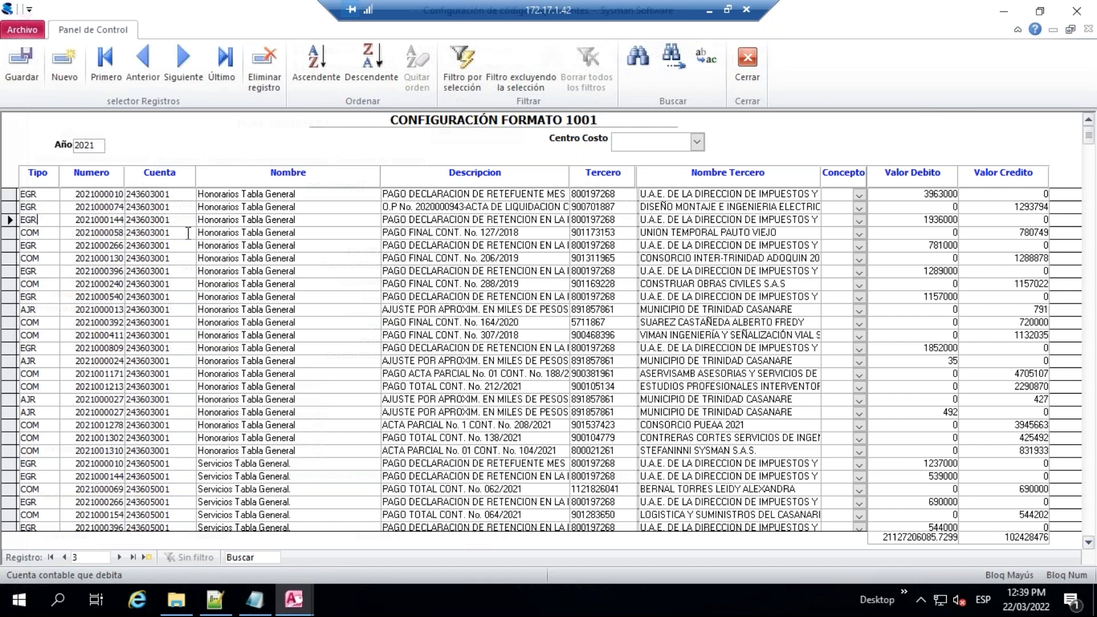
{"action": "scroll", "coordinate": [80, 338], "scroll_direction": "down", "scroll_amount": 1}
{"action": "scroll", "coordinate": [77, 337], "scroll_direction": "down", "scroll_amount": 5}
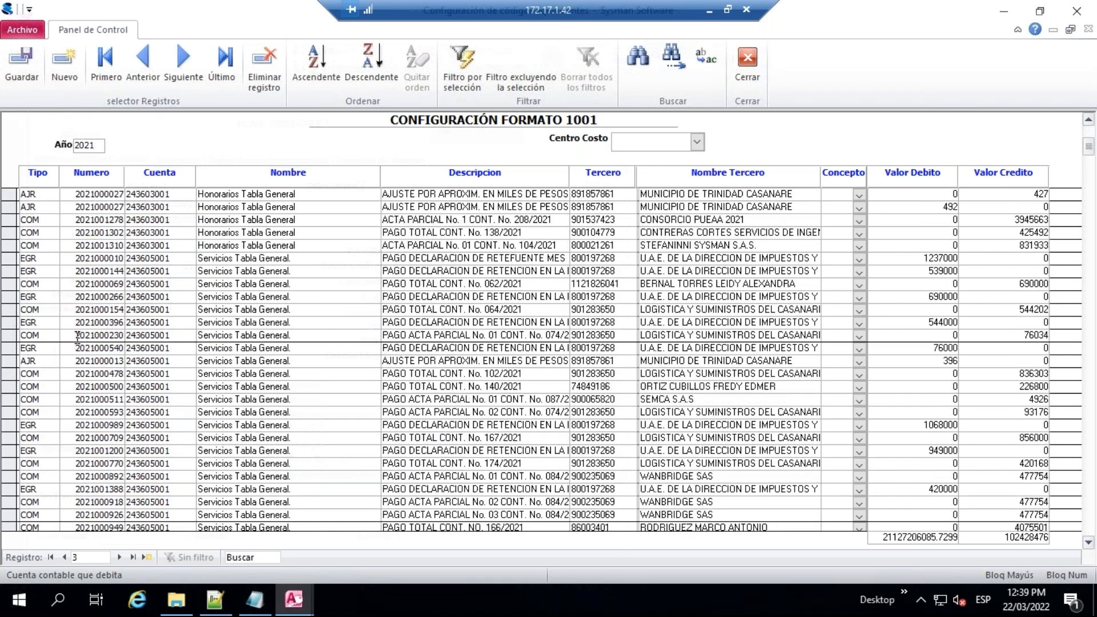
{"action": "scroll", "coordinate": [77, 337], "scroll_direction": "down", "scroll_amount": 8}
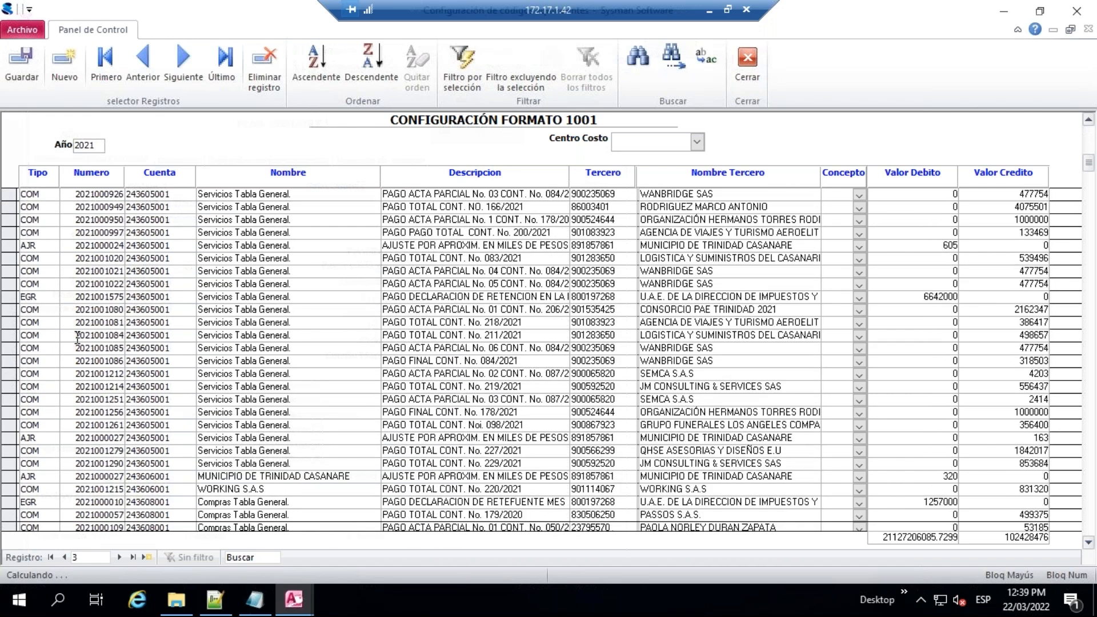
{"action": "scroll", "coordinate": [77, 338], "scroll_direction": "down", "scroll_amount": 2}
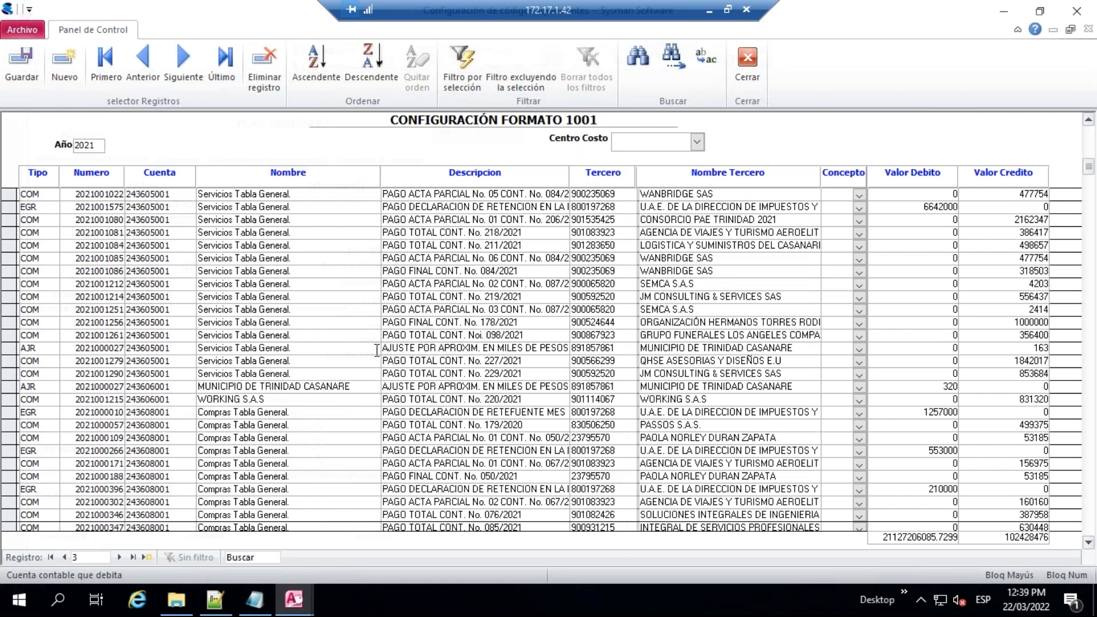
{"action": "left_click", "coordinate": [566, 347]}
{"action": "left_click_drag", "start_coordinate": [458, 349], "coordinate": [405, 349]}
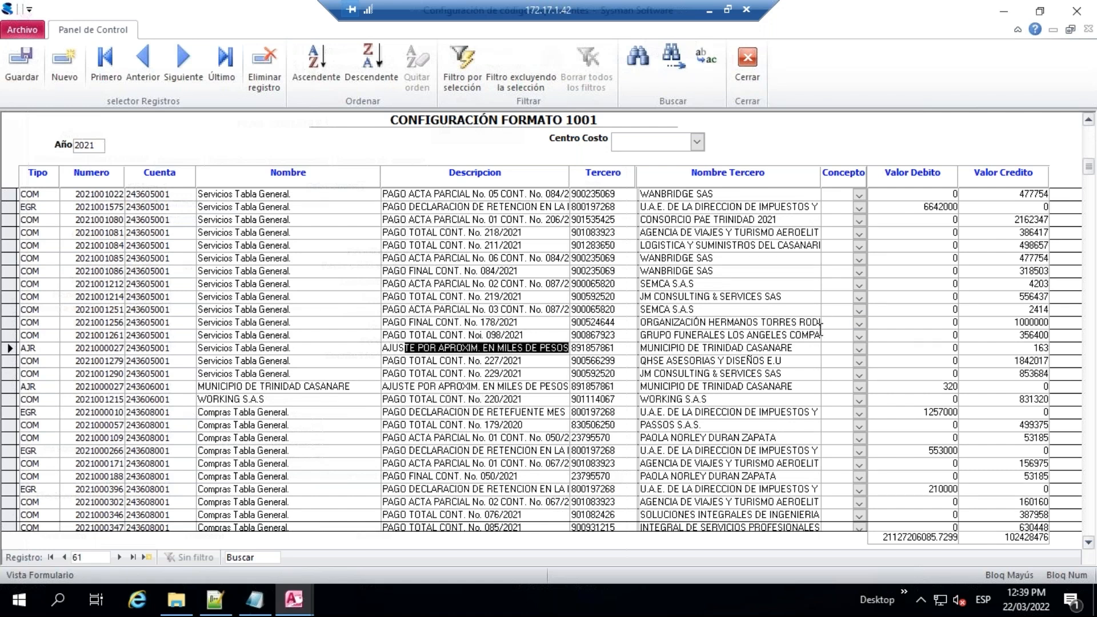
{"action": "scroll", "coordinate": [820, 330], "scroll_direction": "up", "scroll_amount": 6}
{"action": "scroll", "coordinate": [738, 311], "scroll_direction": "up", "scroll_amount": 10}
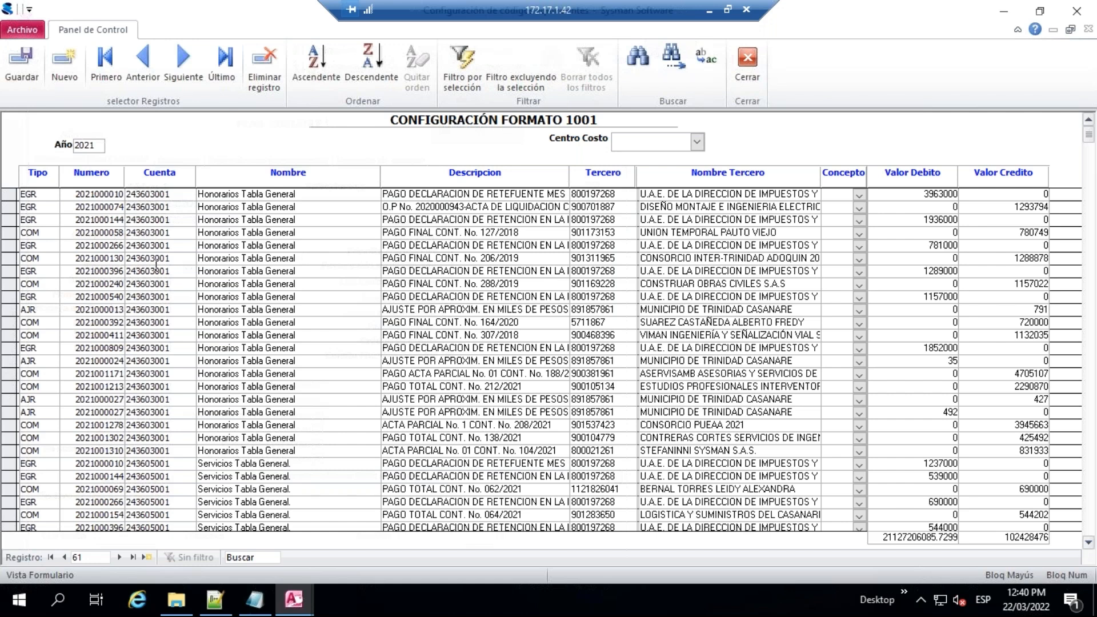
Close the format 1001 configuration, return to the previous menu and open Parámetros del sistema.
{"action": "left_click", "coordinate": [747, 59]}
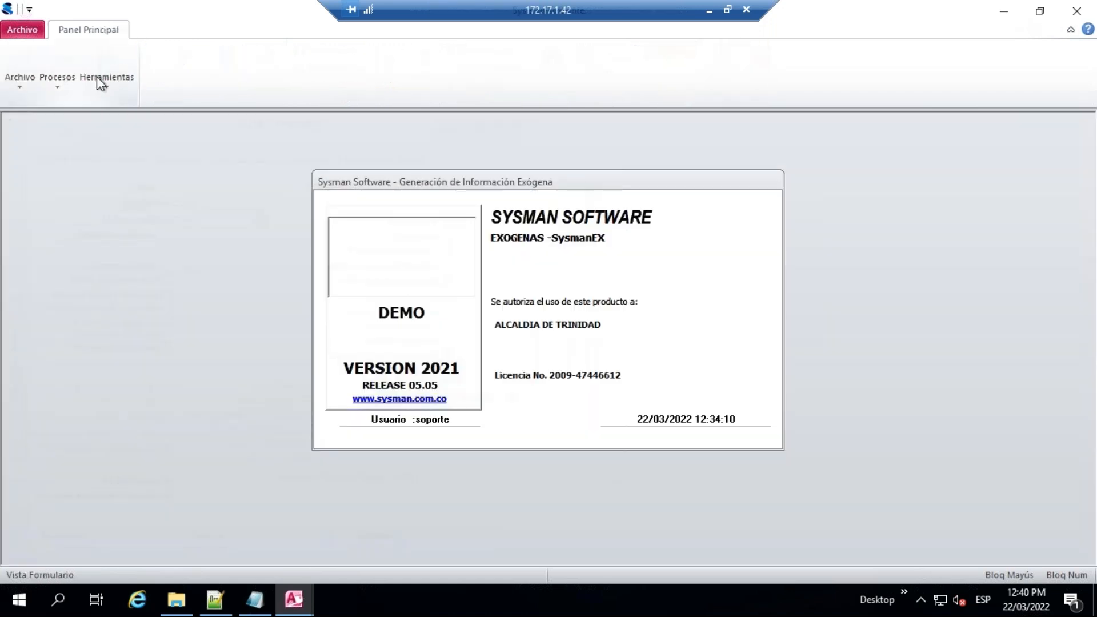
{"action": "left_click", "coordinate": [19, 77]}
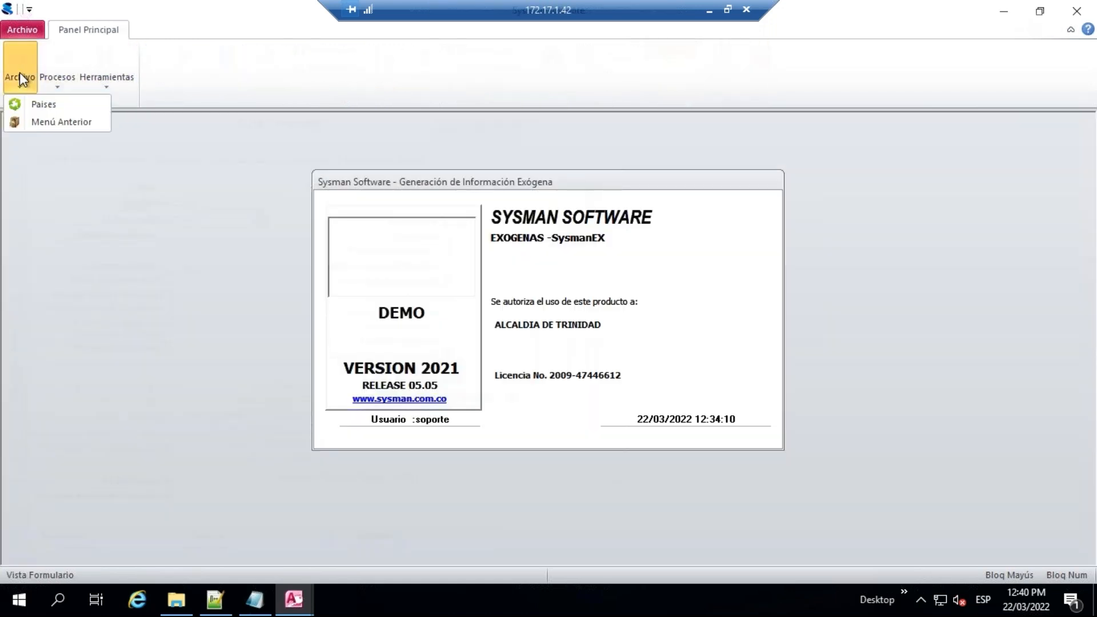
{"action": "left_click", "coordinate": [42, 121]}
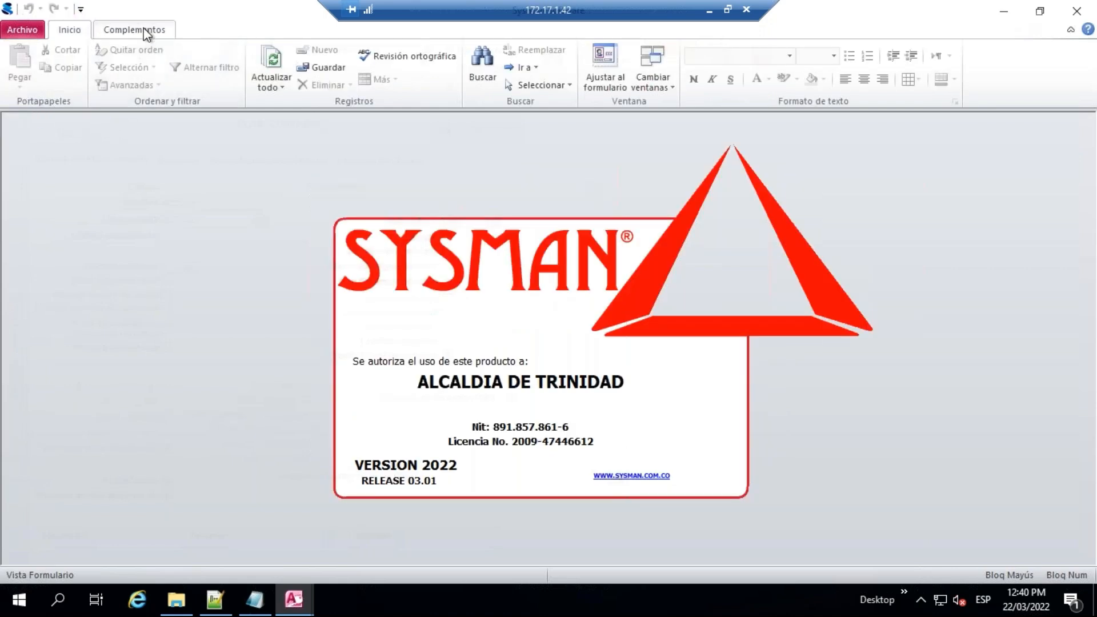
{"action": "left_click", "coordinate": [144, 32]}
{"action": "left_click", "coordinate": [135, 50]}
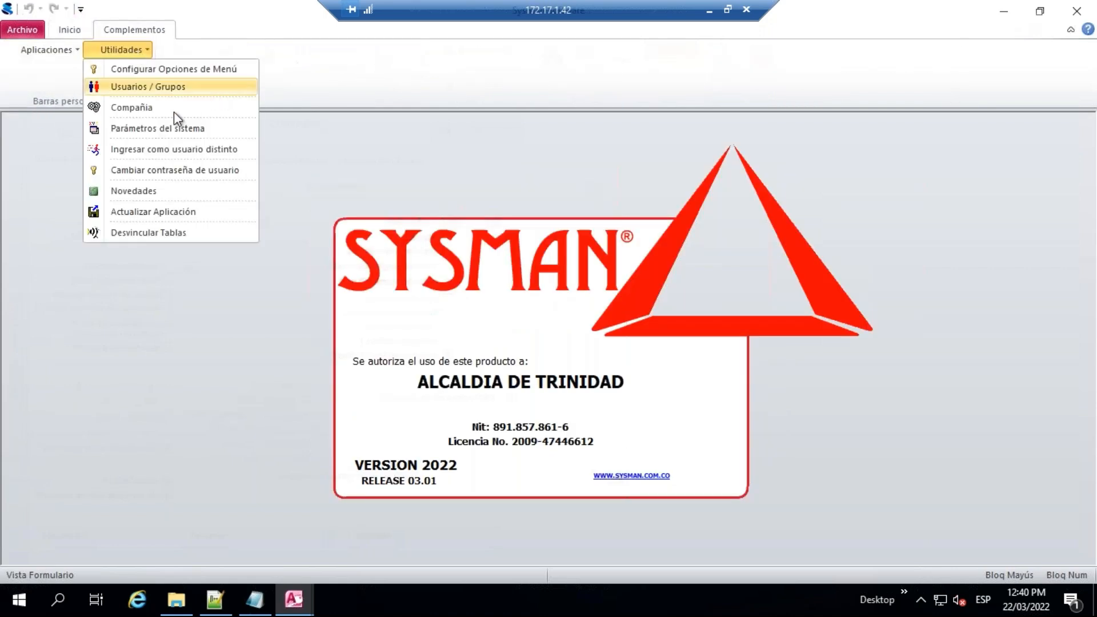
{"action": "left_click", "coordinate": [152, 129]}
Search the parameter names for *1001* and filter the list to the parameters containing 1001.
{"action": "left_click", "coordinate": [141, 235]}
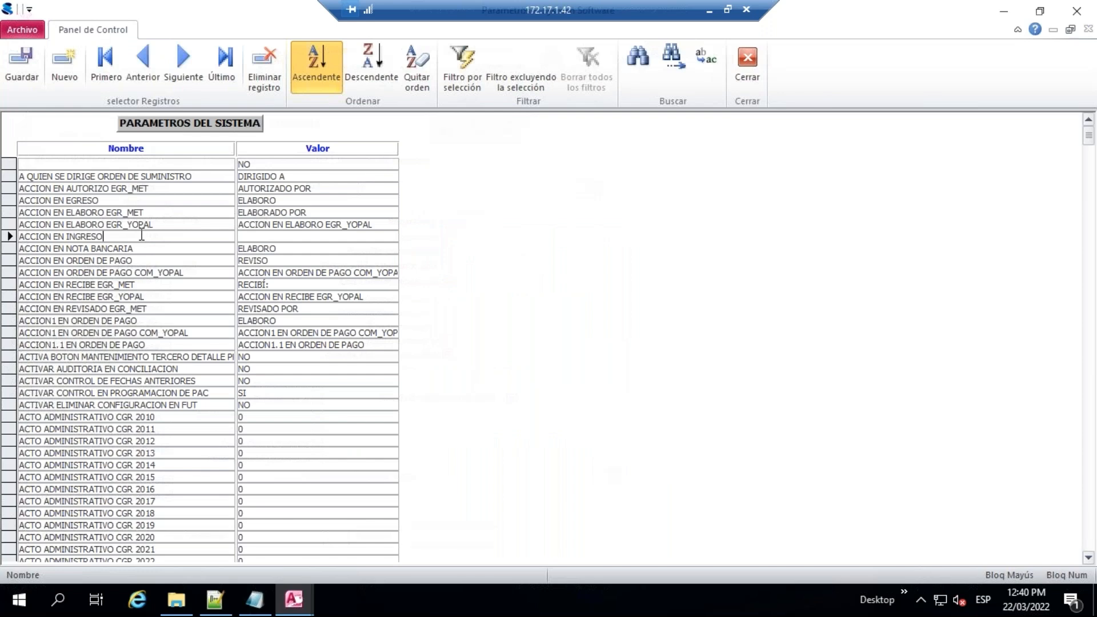
{"action": "key", "text": "ctrl+b"}
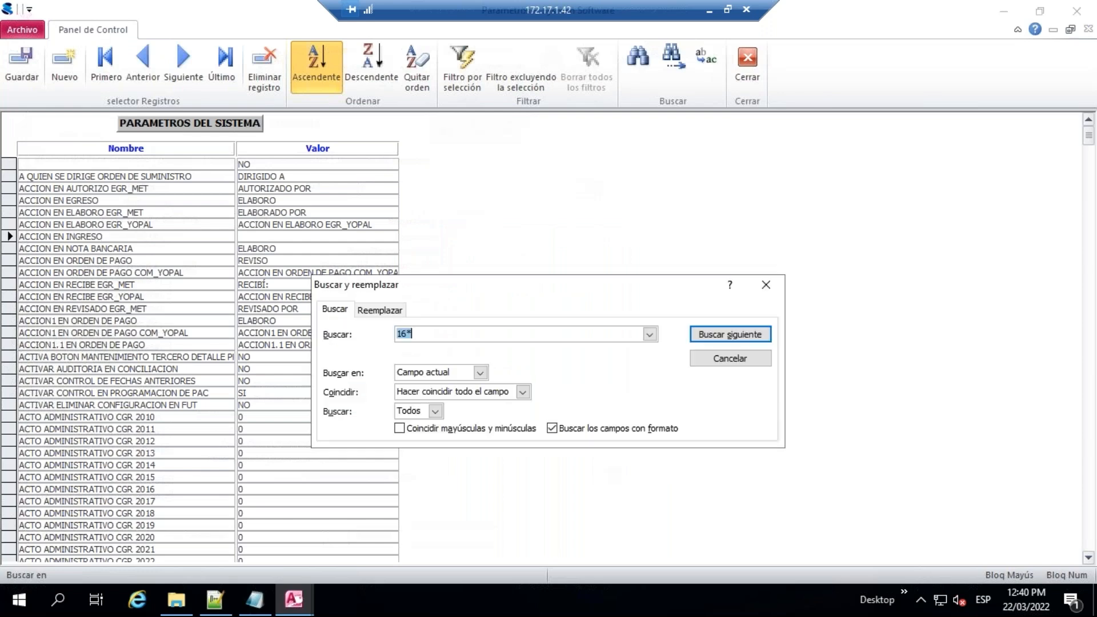
{"action": "key", "text": "BackSpace"}
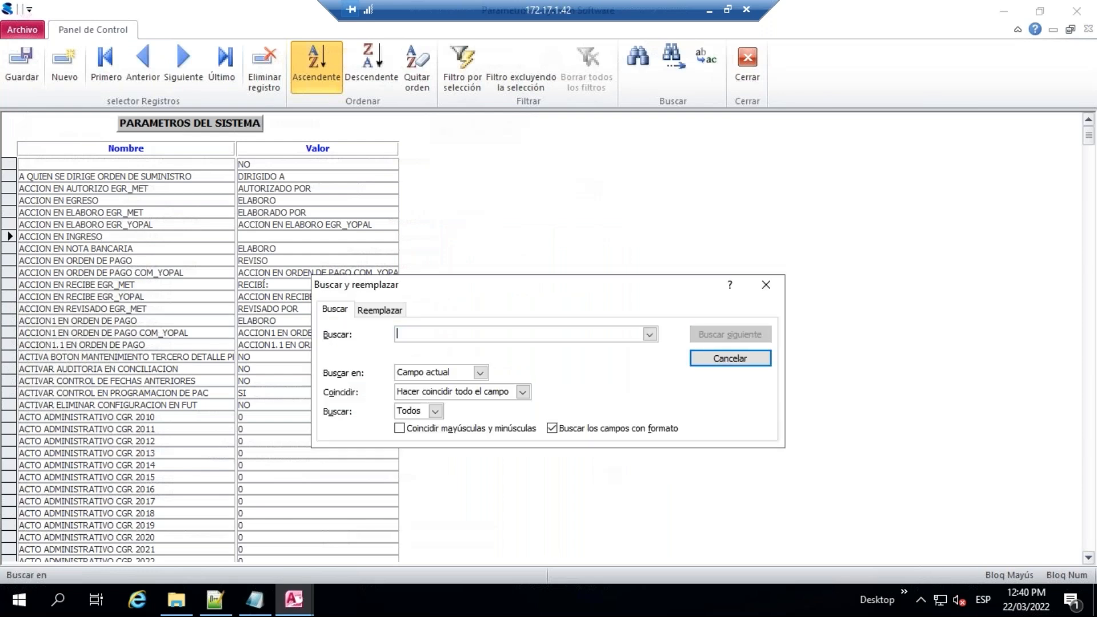
{"action": "type", "text": "*1001+"}
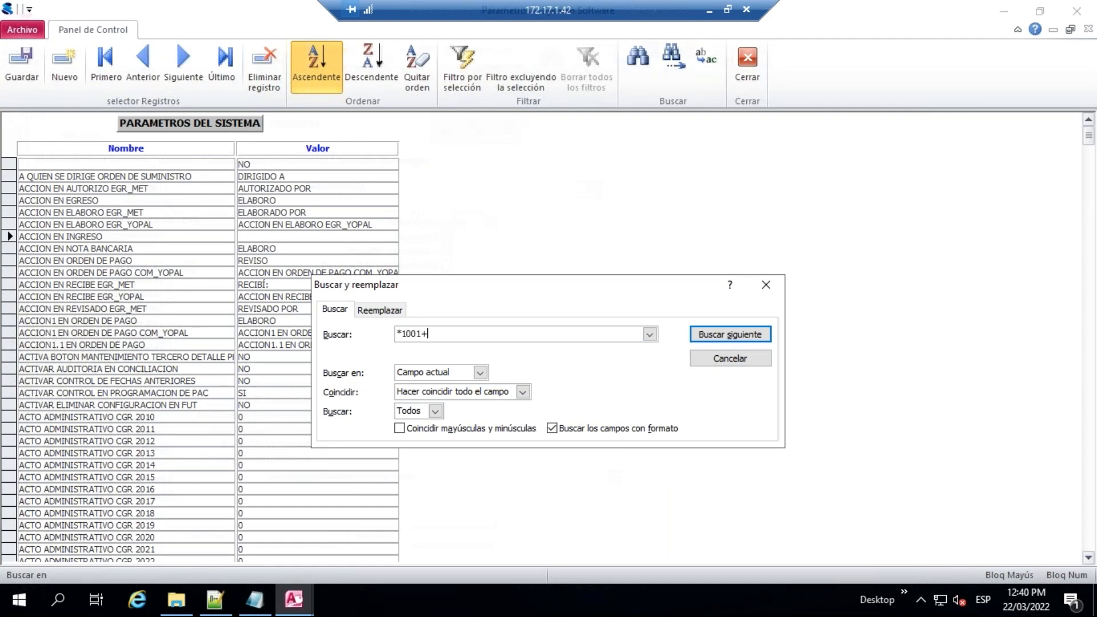
{"action": "key", "text": "BackSpace"}
{"action": "type", "text": "*"}
{"action": "key", "text": "Return"}
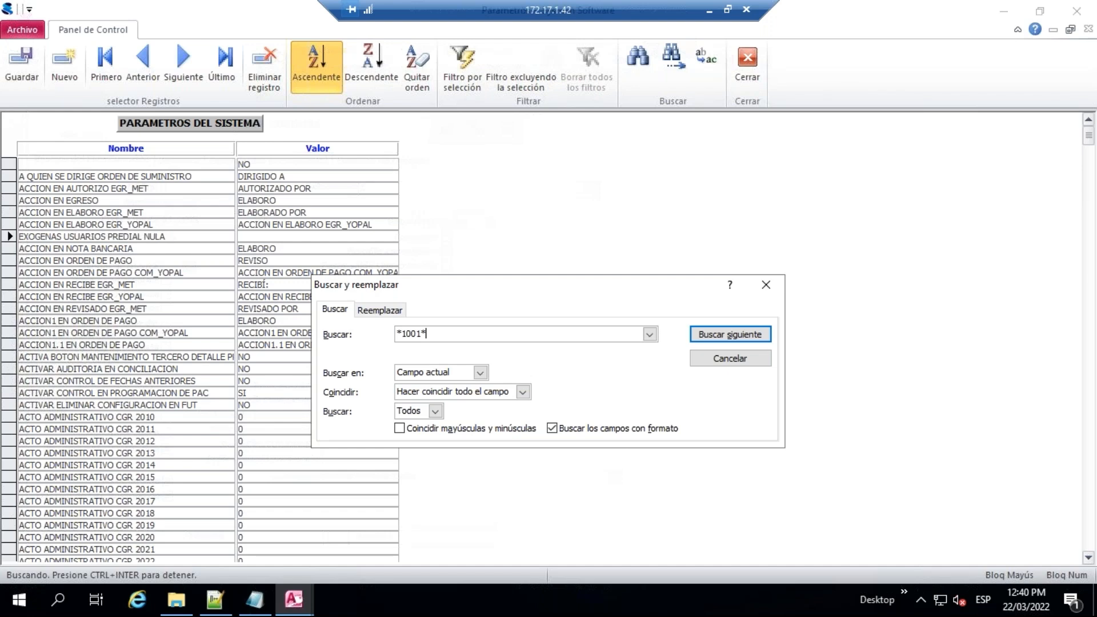
{"action": "left_click", "coordinate": [766, 285]}
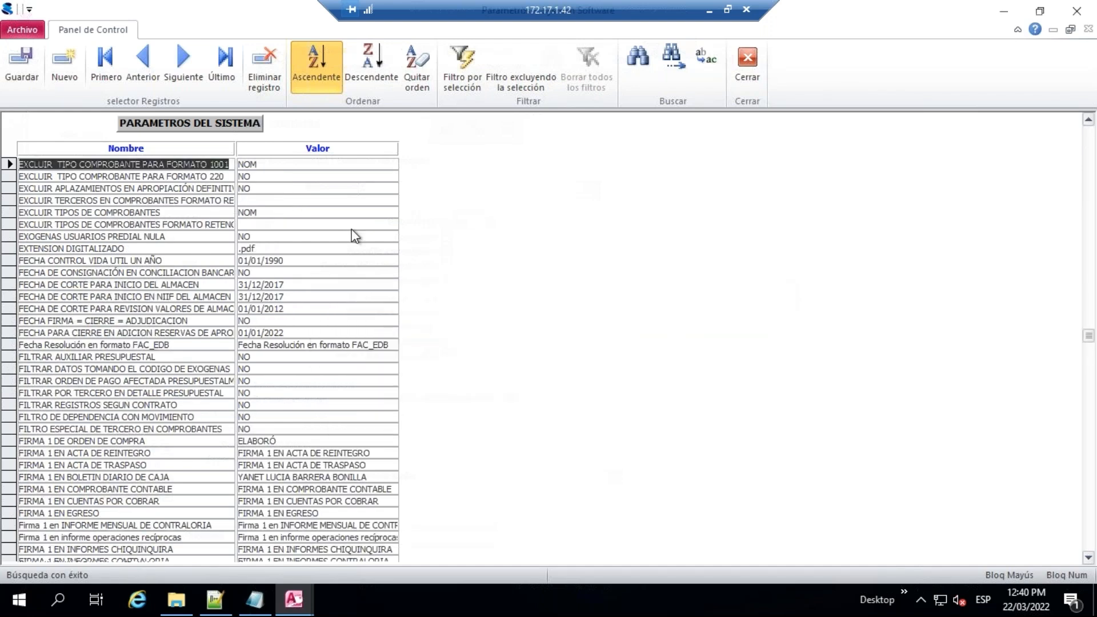
{"action": "left_click_drag", "start_coordinate": [209, 165], "coordinate": [229, 166]}
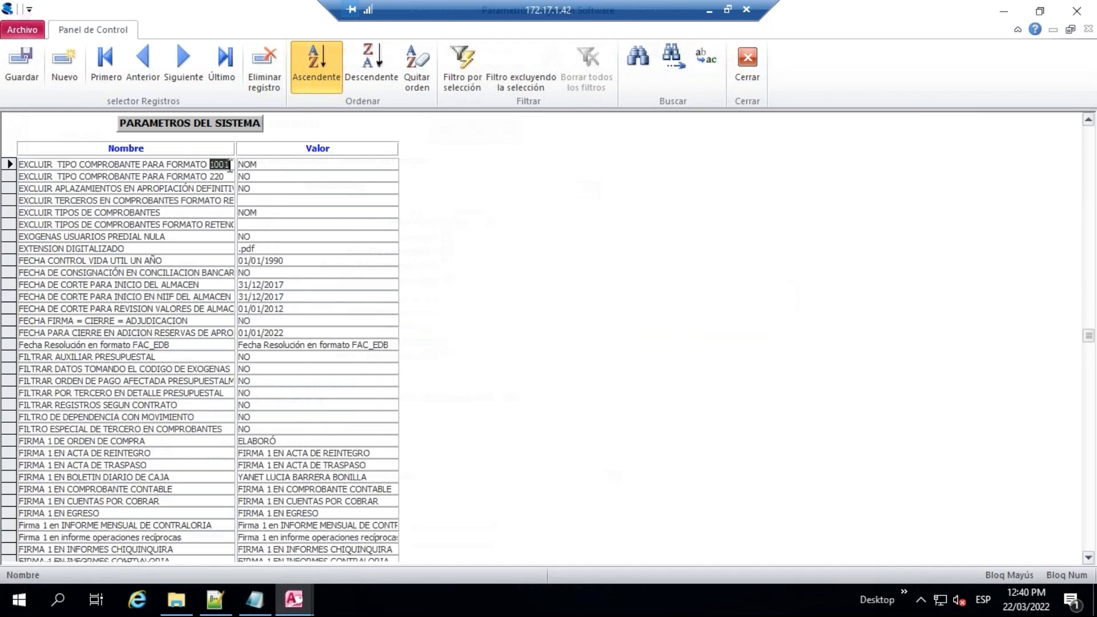
{"action": "left_click", "coordinate": [464, 68]}
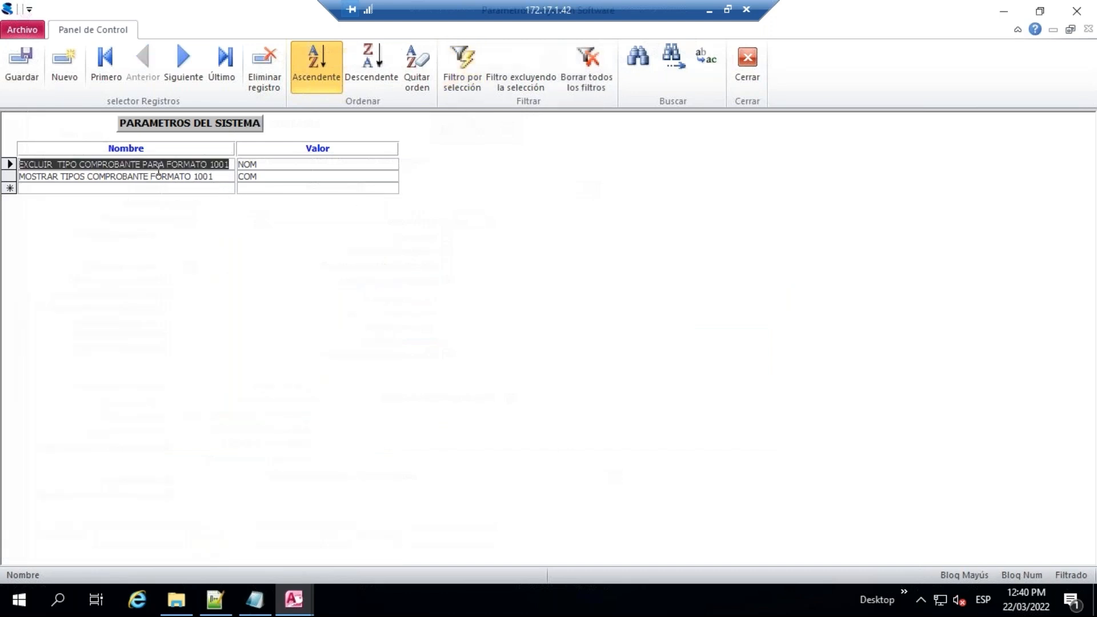
Set the parameter EXCLUIR TIPO COMPROBANTE PARA FORMATO 1001 to NOM,EGR,CIE and close the system parameters.
{"action": "left_click", "coordinate": [263, 165]}
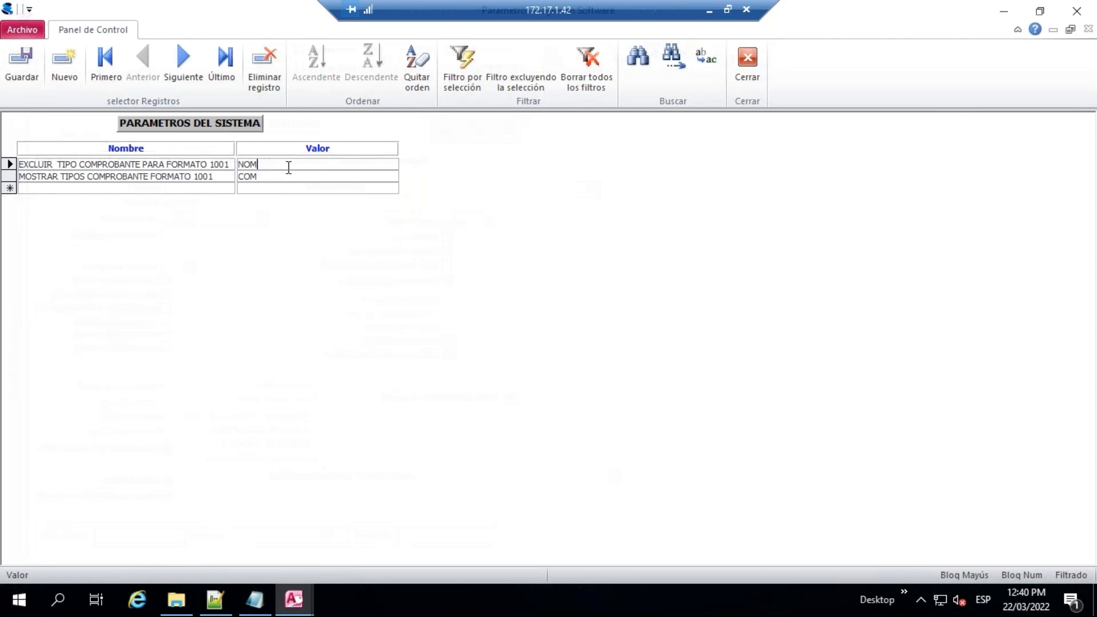
{"action": "type", "text": ",EGR"}
{"action": "left_click", "coordinate": [263, 179]}
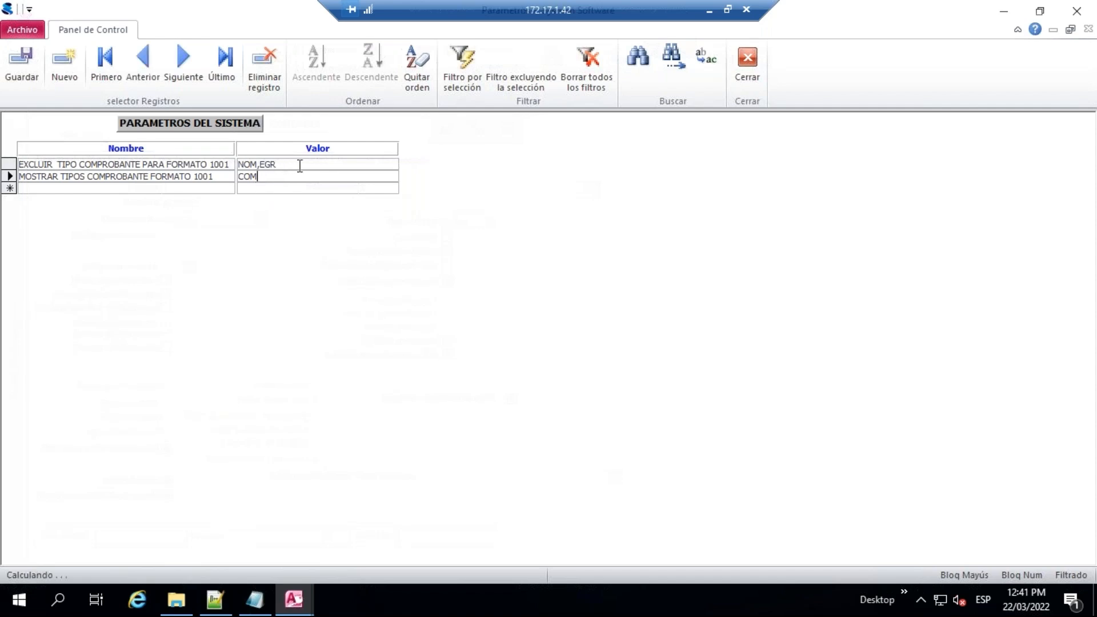
{"action": "left_click", "coordinate": [292, 168]}
{"action": "key", "text": "BackSpace"}
{"action": "type", "text": ","}
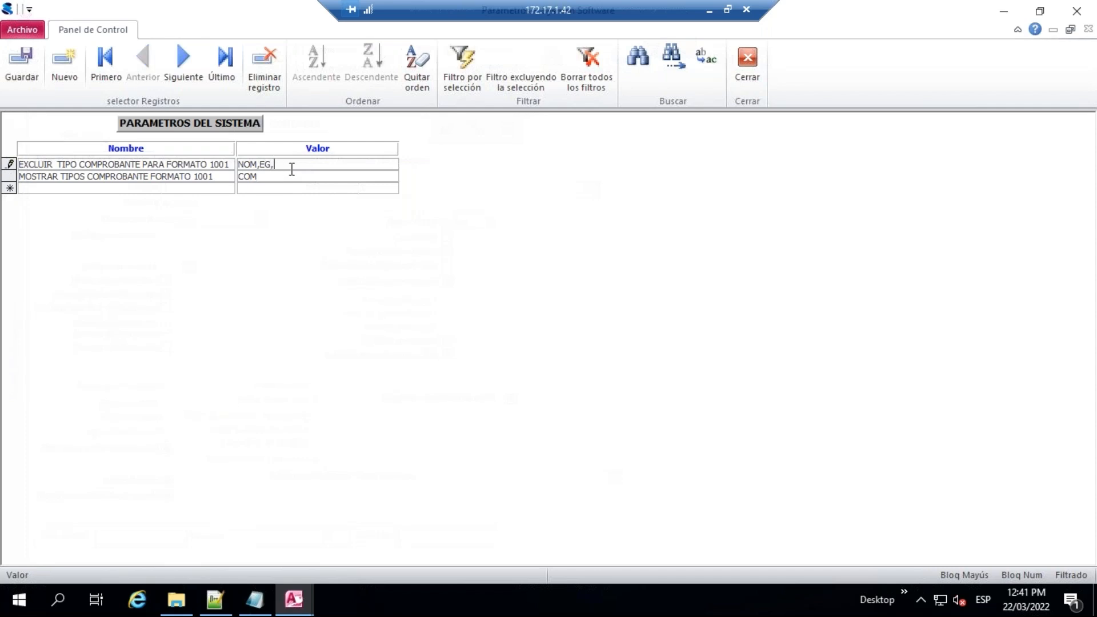
{"action": "type", "text": "CIE"}
{"action": "left_click", "coordinate": [271, 165]}
{"action": "type", "text": "R"}
{"action": "left_click_drag", "start_coordinate": [294, 164], "coordinate": [240, 164]}
{"action": "left_click_drag", "start_coordinate": [257, 176], "coordinate": [237, 177]}
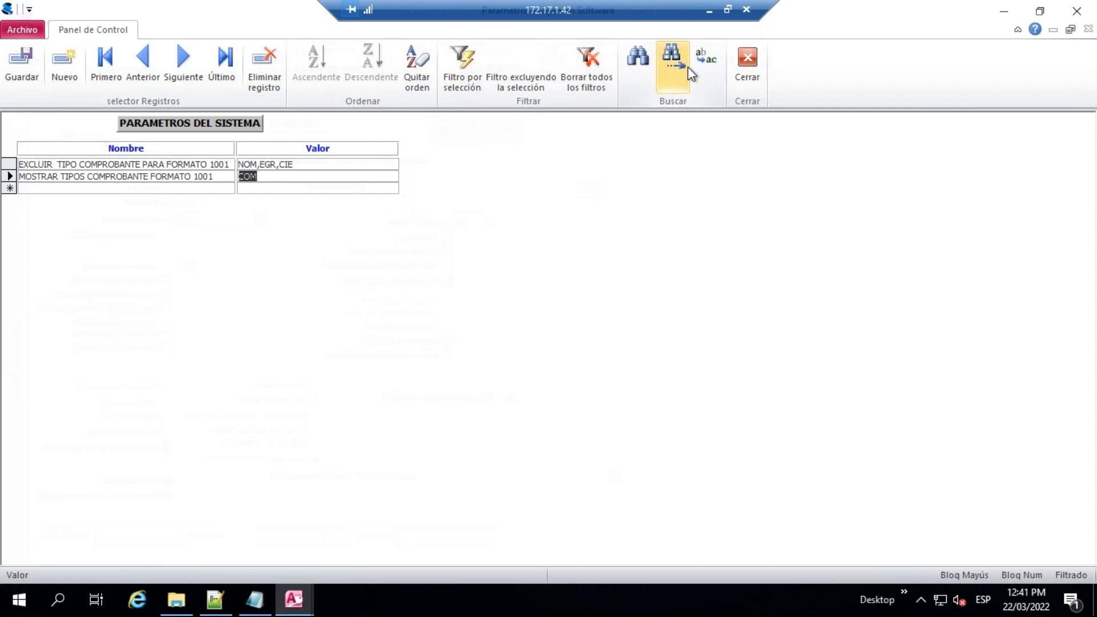
{"action": "left_click", "coordinate": [752, 57]}
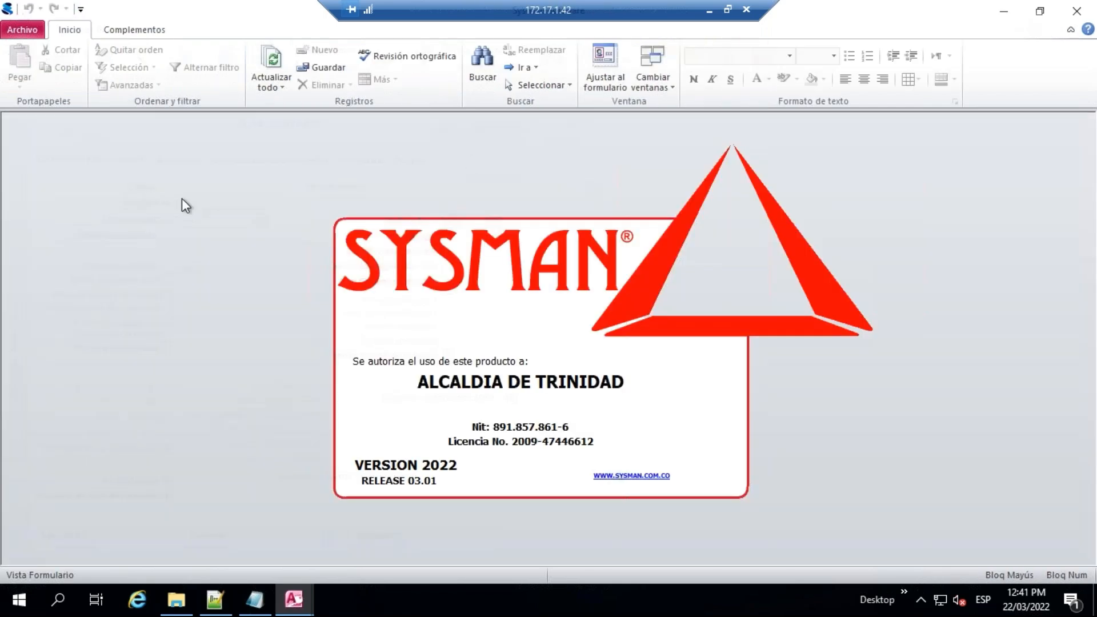
Enter the Exógenas application again and open the Configuración formato 1001 form.
{"action": "left_click", "coordinate": [143, 35]}
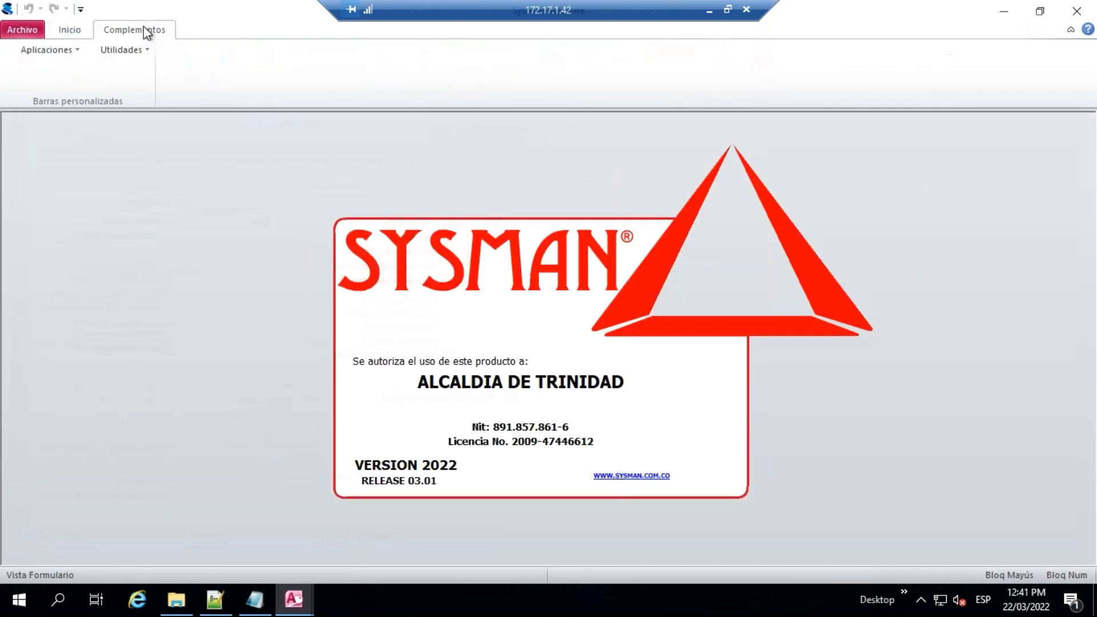
{"action": "left_click", "coordinate": [55, 51]}
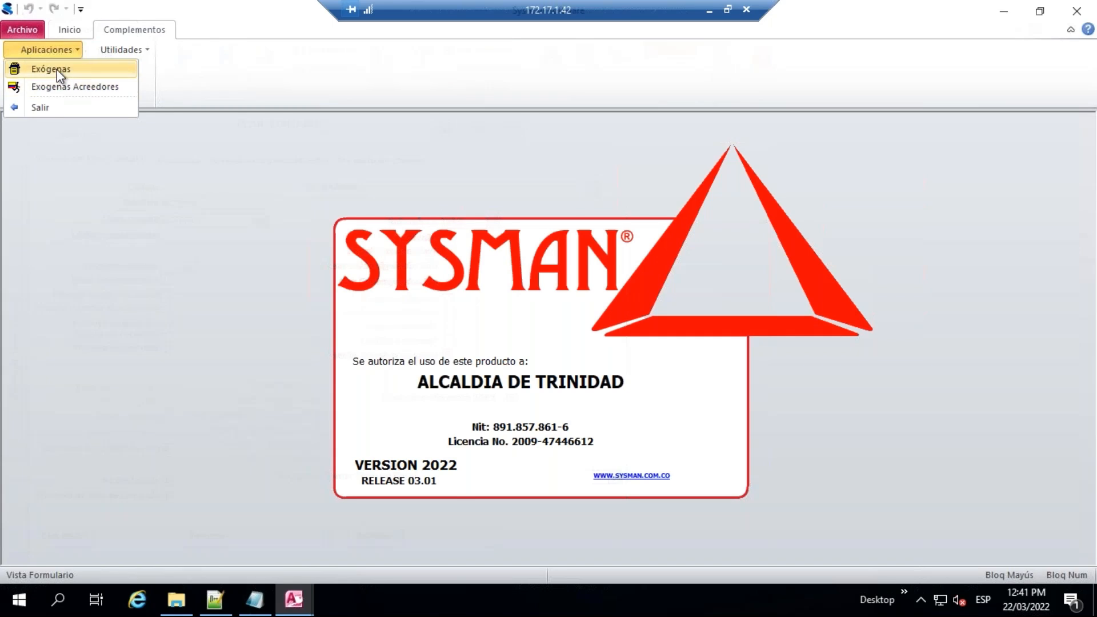
{"action": "left_click", "coordinate": [57, 69]}
{"action": "left_click", "coordinate": [57, 79]}
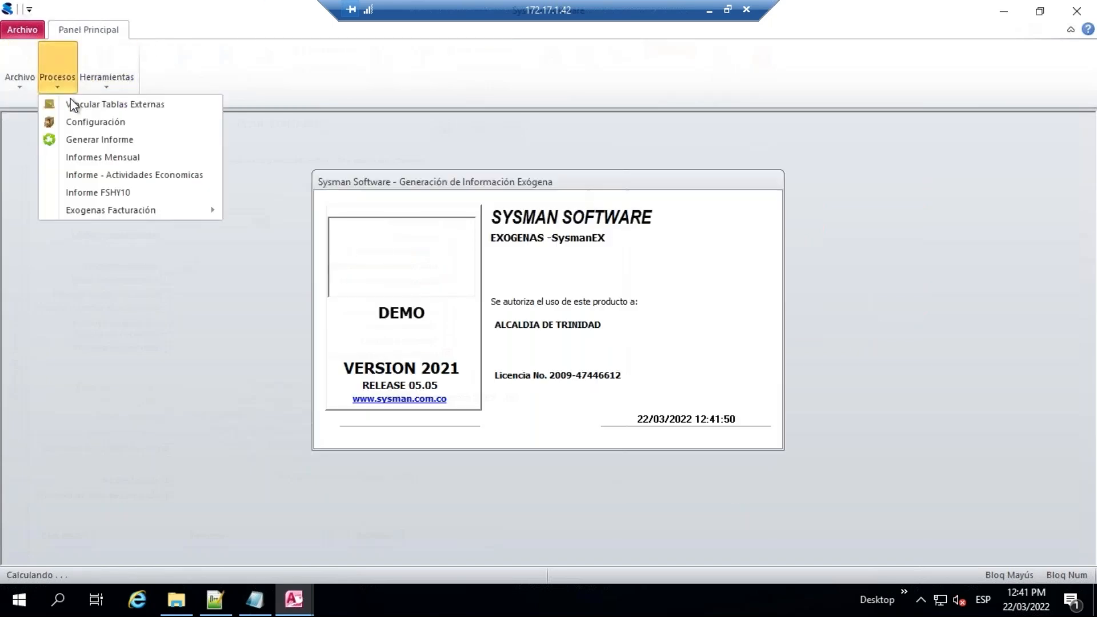
{"action": "left_click", "coordinate": [74, 122]}
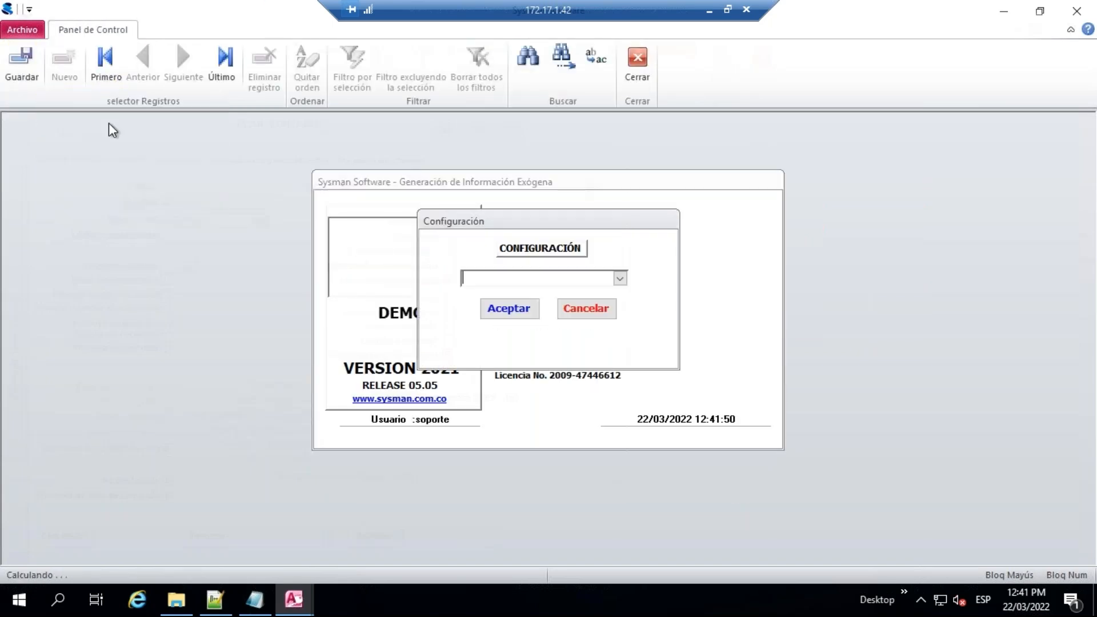
{"action": "left_click", "coordinate": [618, 279]}
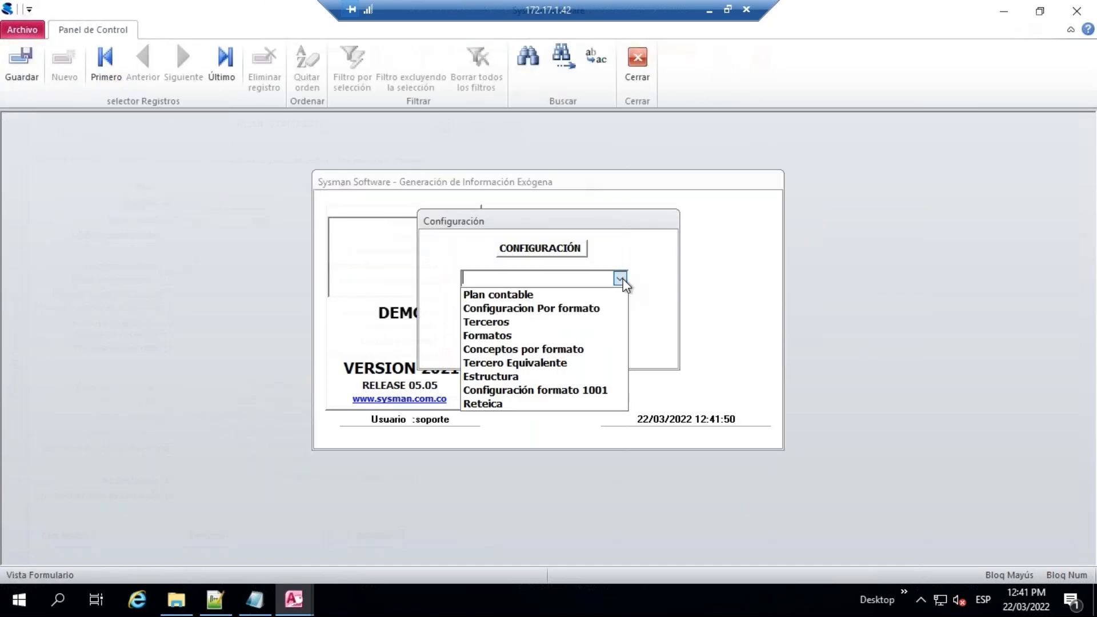
{"action": "left_click", "coordinate": [582, 390]}
{"action": "left_click", "coordinate": [512, 313]}
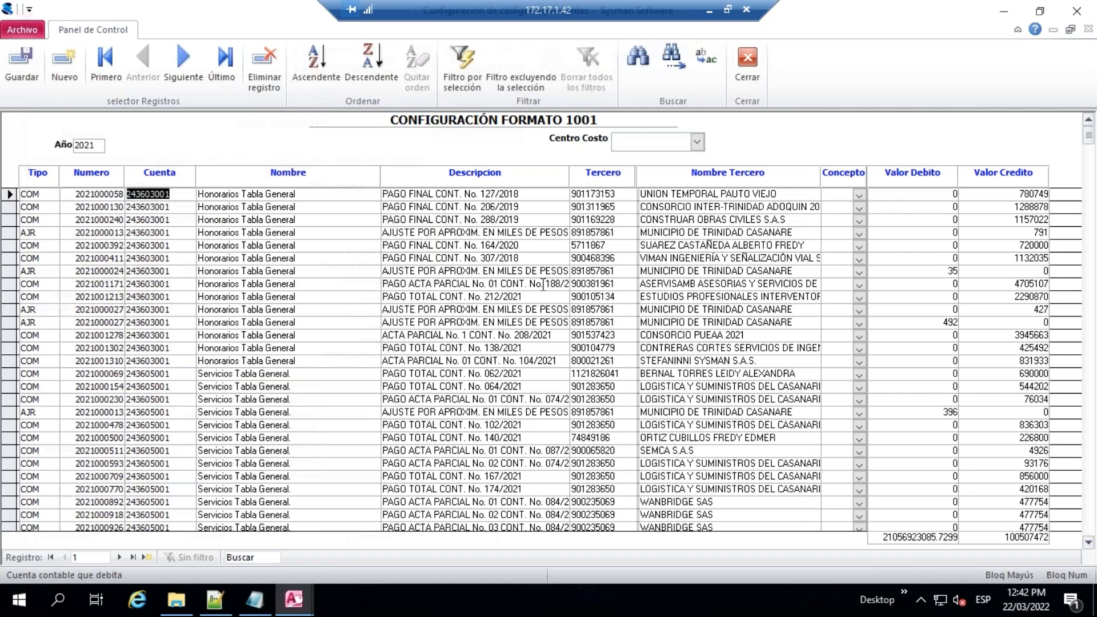
Look through the accounts, third parties and concepts of the movements listed for format 1001.
{"action": "scroll", "coordinate": [824, 289], "scroll_direction": "down", "scroll_amount": 9}
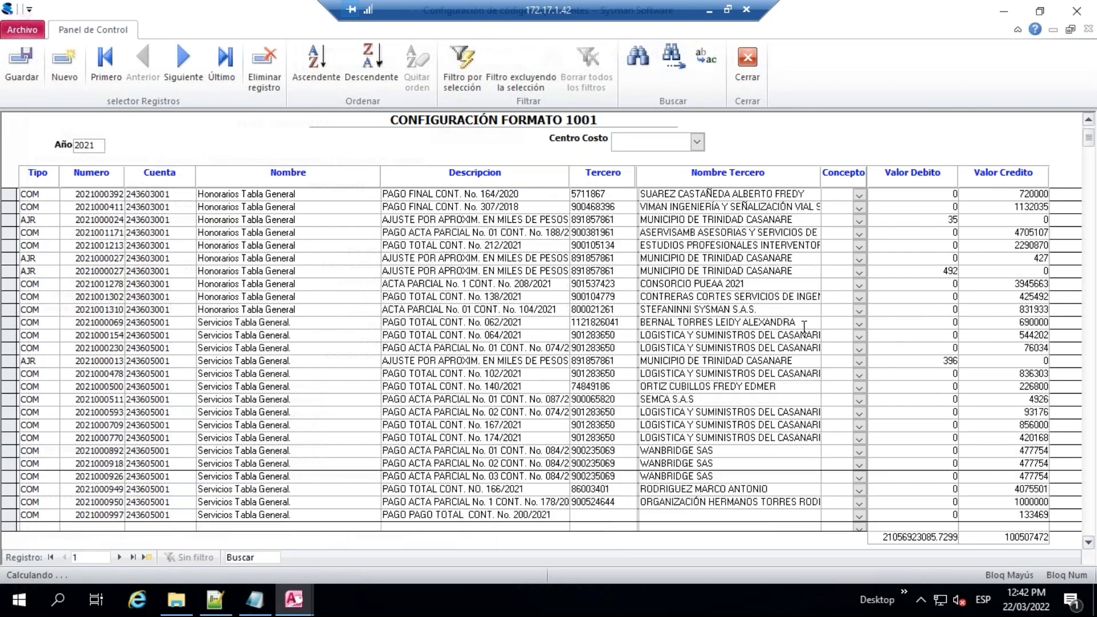
{"action": "scroll", "coordinate": [819, 345], "scroll_direction": "down", "scroll_amount": 10}
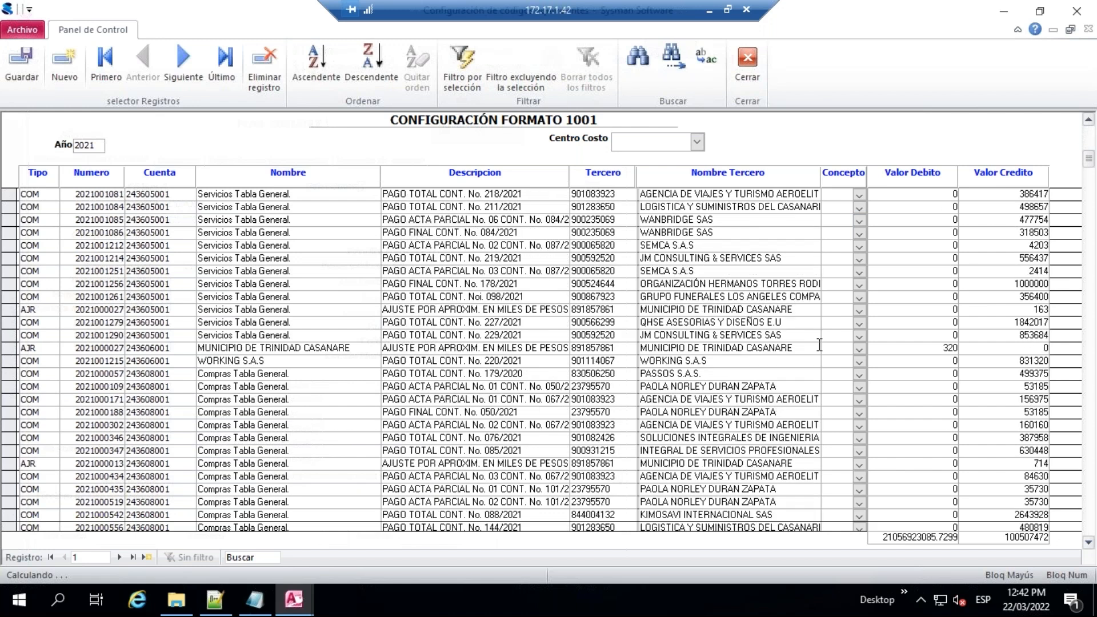
{"action": "scroll", "coordinate": [819, 344], "scroll_direction": "down", "scroll_amount": 7}
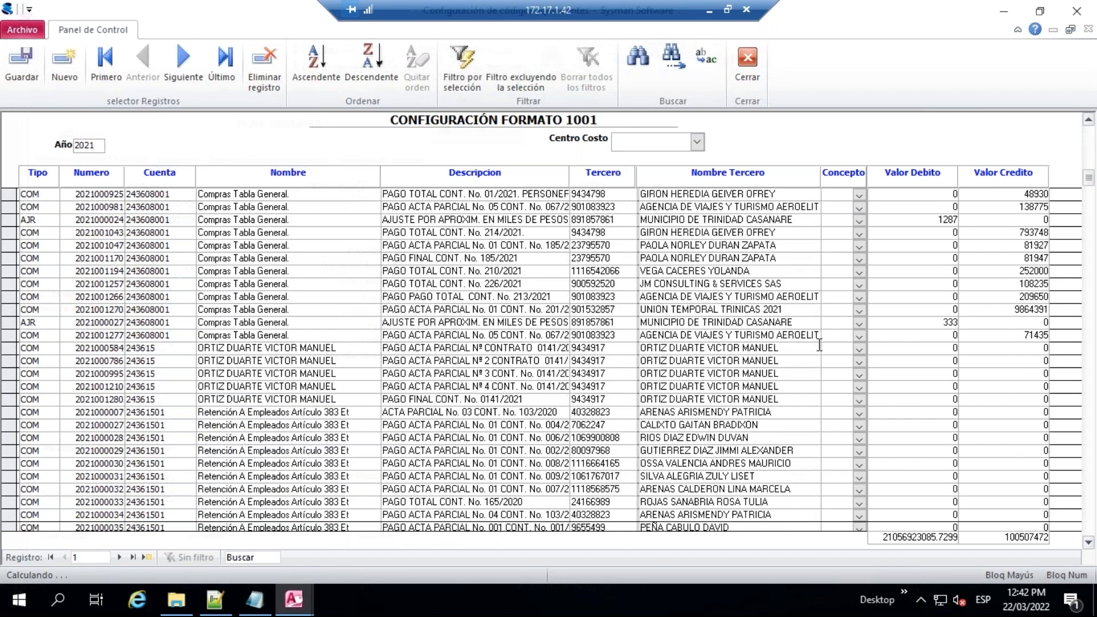
{"action": "scroll", "coordinate": [833, 343], "scroll_direction": "up", "scroll_amount": 10}
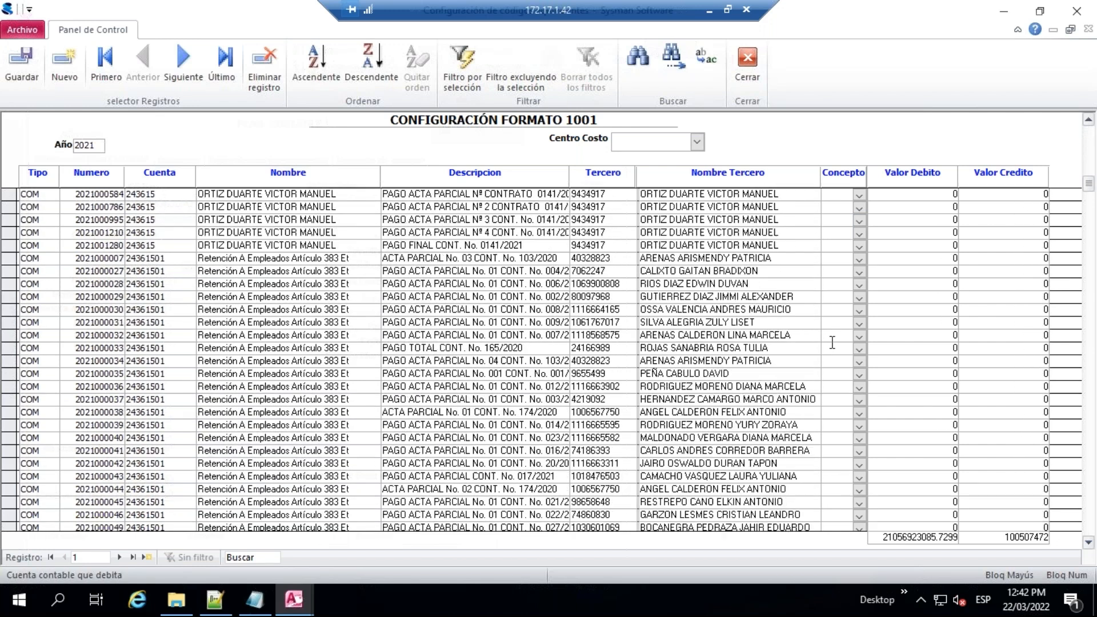
{"action": "scroll", "coordinate": [832, 342], "scroll_direction": "up", "scroll_amount": 8}
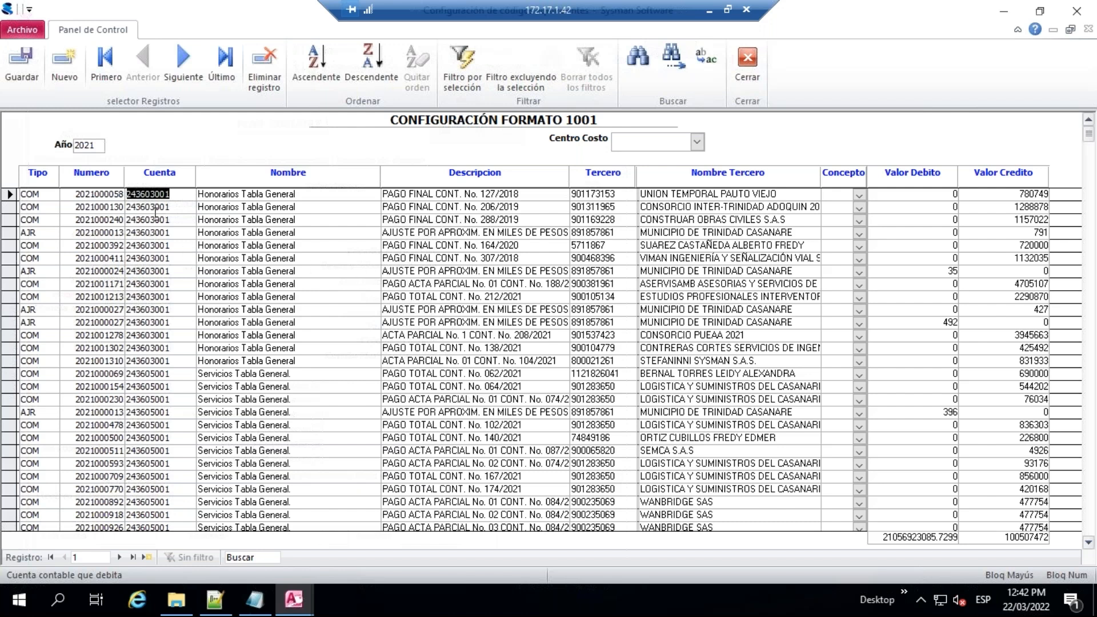
Assign concept 5002 Honorarios to the first three Honorarios Tabla General movements of account 243603001.
{"action": "left_click_drag", "start_coordinate": [180, 196], "coordinate": [114, 195]}
{"action": "left_click", "coordinate": [858, 195]}
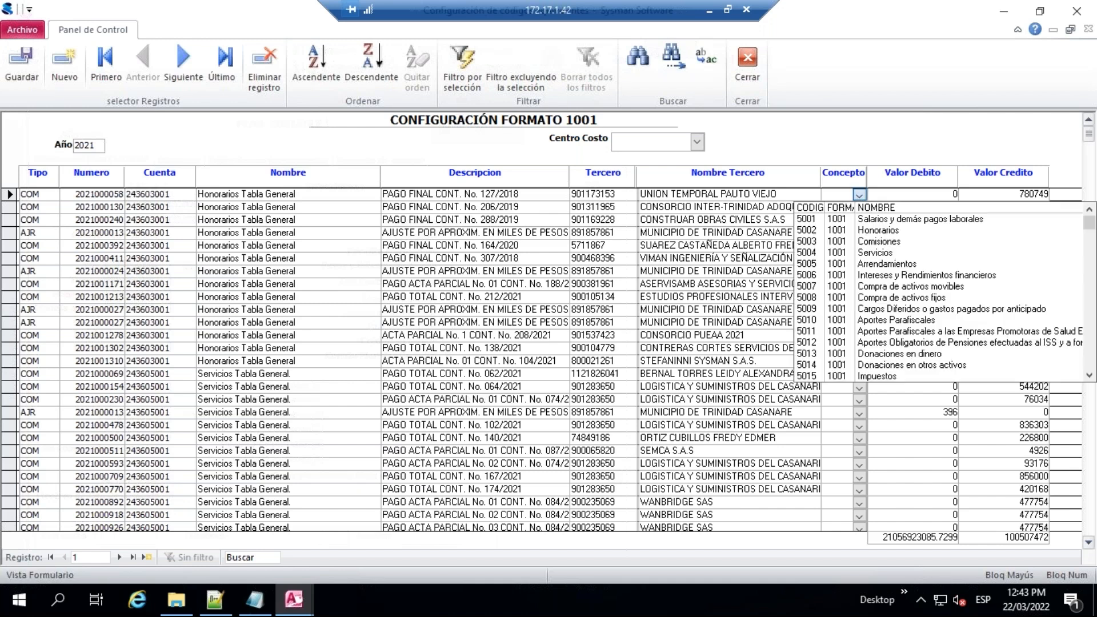
{"action": "left_click", "coordinate": [882, 231]}
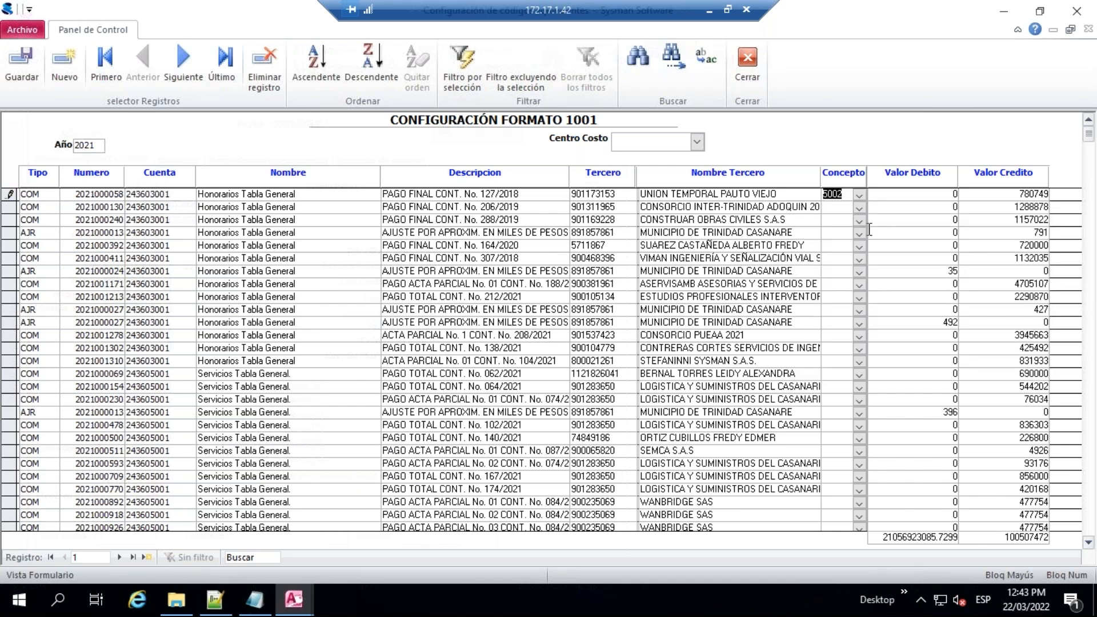
{"action": "left_click", "coordinate": [837, 212]}
{"action": "type", "text": "5002"}
{"action": "left_click", "coordinate": [835, 220]}
{"action": "type", "text": "5002"}
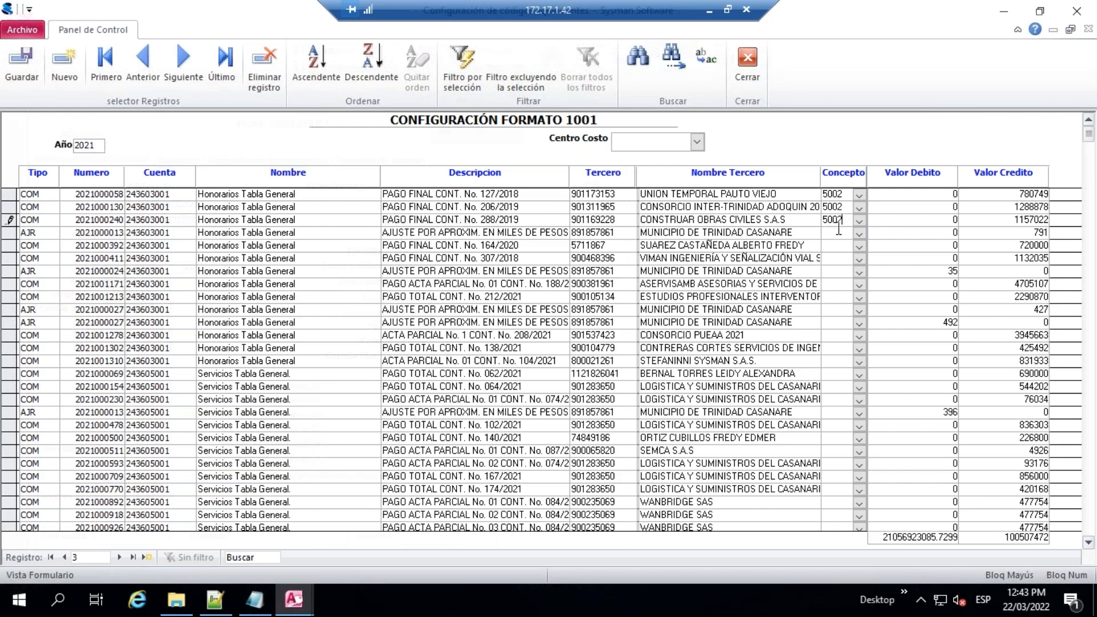
Assign concept 5002 to the next five Honorarios Tabla General movements, ending with the Aservisamb Asesorías y Servicios one.
{"action": "left_click", "coordinate": [838, 233]}
{"action": "type", "text": "5002"}
{"action": "left_click", "coordinate": [838, 246]}
{"action": "type", "text": "5002"}
{"action": "left_click", "coordinate": [837, 258]}
{"action": "type", "text": "5002"}
{"action": "left_click", "coordinate": [836, 272]}
{"action": "type", "text": "5002"}
{"action": "left_click", "coordinate": [835, 284]}
{"action": "type", "text": "5002"}
Assign concept 5004 Servicios to the Stefaninni Sysman S.A.S. movement and the first Servicios Tabla General movement, copying the code for reuse.
{"action": "left_click", "coordinate": [858, 361]}
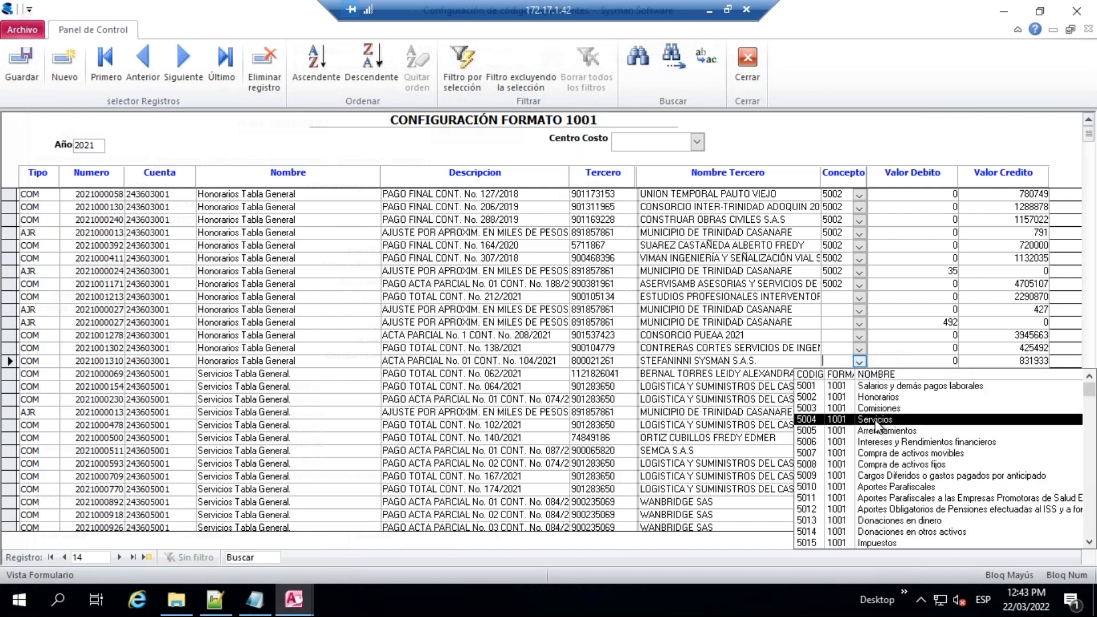
{"action": "left_click", "coordinate": [876, 420]}
{"action": "key", "text": "ctrl+c"}
{"action": "scroll", "coordinate": [834, 316], "scroll_direction": "down", "scroll_amount": 2}
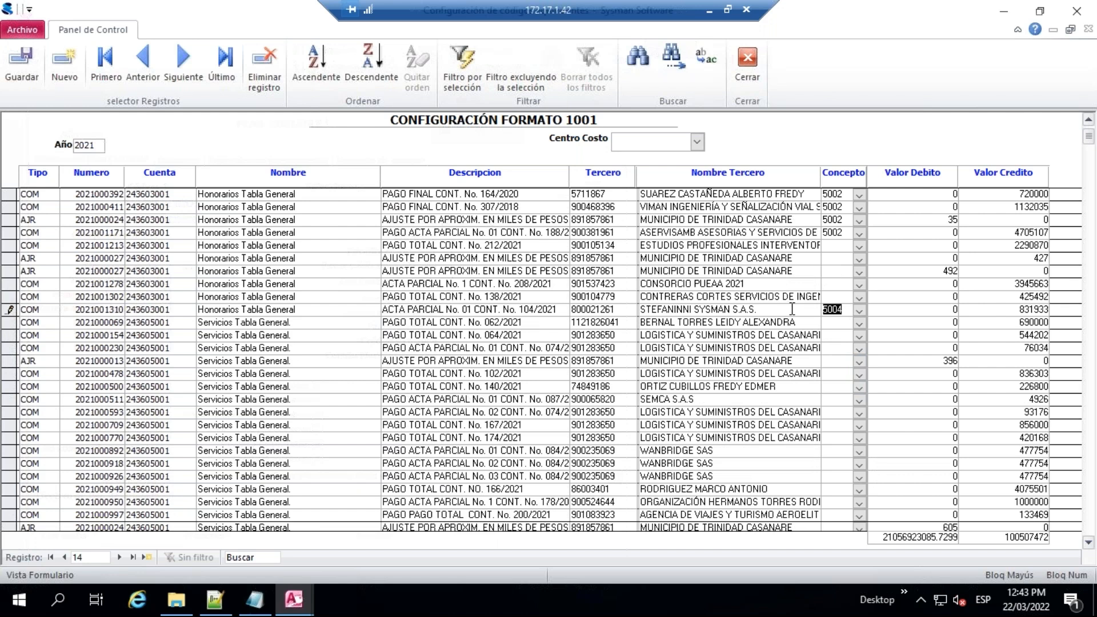
{"action": "left_click", "coordinate": [835, 322]}
{"action": "type", "text": "5004"}
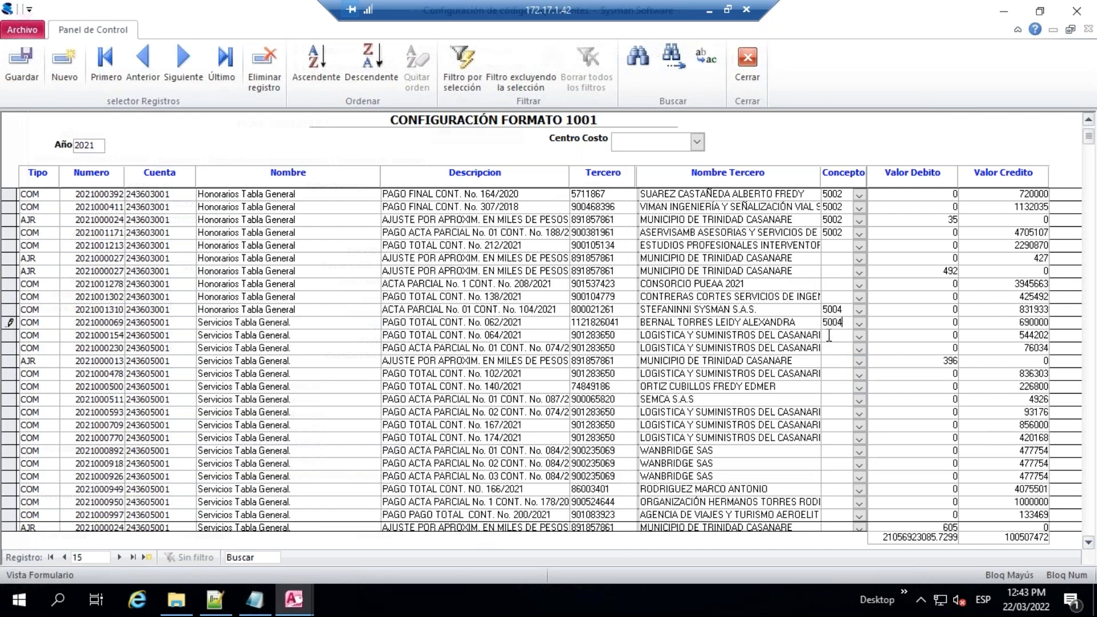
Paste concept 5004 into the next nine Servicios Tabla General movements of account 243605001, stopping before the Wanbridge SAS ones.
{"action": "left_click", "coordinate": [831, 335]}
{"action": "key", "text": "ctrl+v"}
{"action": "left_click", "coordinate": [830, 348]}
{"action": "key", "text": "ctrl+v"}
{"action": "left_click", "coordinate": [833, 363]}
{"action": "key", "text": "ctrl+v"}
{"action": "left_click", "coordinate": [836, 373]}
{"action": "key", "text": "ctrl+v"}
{"action": "left_click", "coordinate": [835, 386]}
{"action": "key", "text": "ctrl+v"}
{"action": "left_click", "coordinate": [834, 399]}
{"action": "key", "text": "ctrl+v"}
{"action": "key", "text": "ctrl+v"}
{"action": "left_click", "coordinate": [836, 424]}
{"action": "key", "text": "ctrl+v"}
{"action": "left_click", "coordinate": [838, 437]}
{"action": "key", "text": "ctrl+v"}
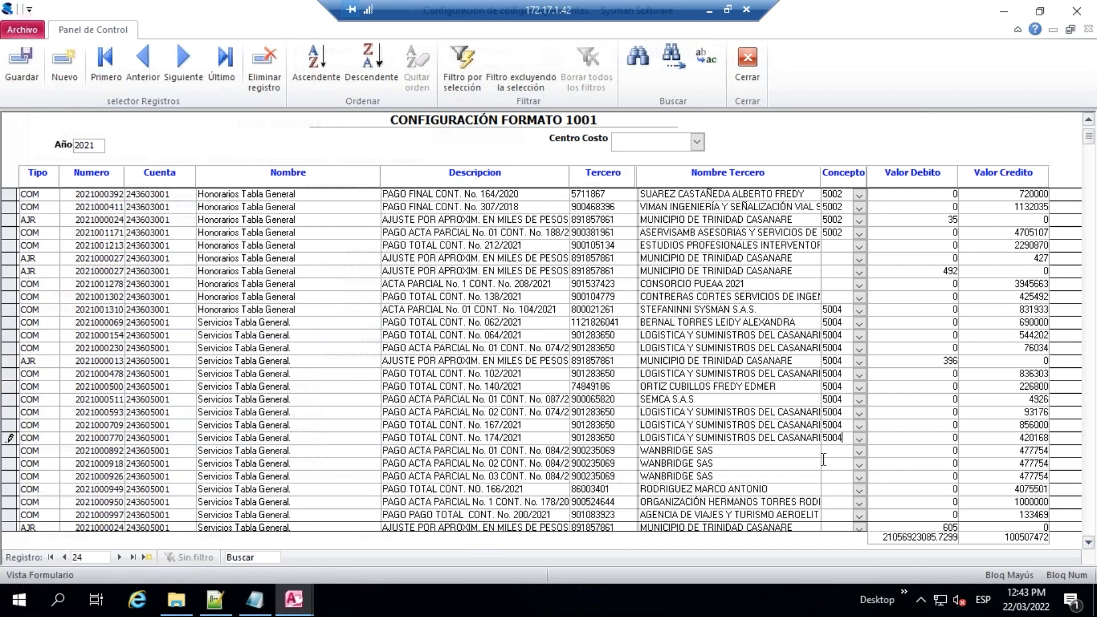
Paste concept 5004 into the six following service movements, from the first Wanbridge SAS one to the Agencia de Viajes y Turismo one.
{"action": "left_click", "coordinate": [844, 451]}
{"action": "key", "text": "ctrl+v"}
{"action": "left_click", "coordinate": [833, 463]}
{"action": "key", "text": "ctrl+v"}
{"action": "scroll", "coordinate": [832, 457], "scroll_direction": "down", "scroll_amount": 2}
{"action": "left_click", "coordinate": [833, 424]}
{"action": "key", "text": "ctrl+v"}
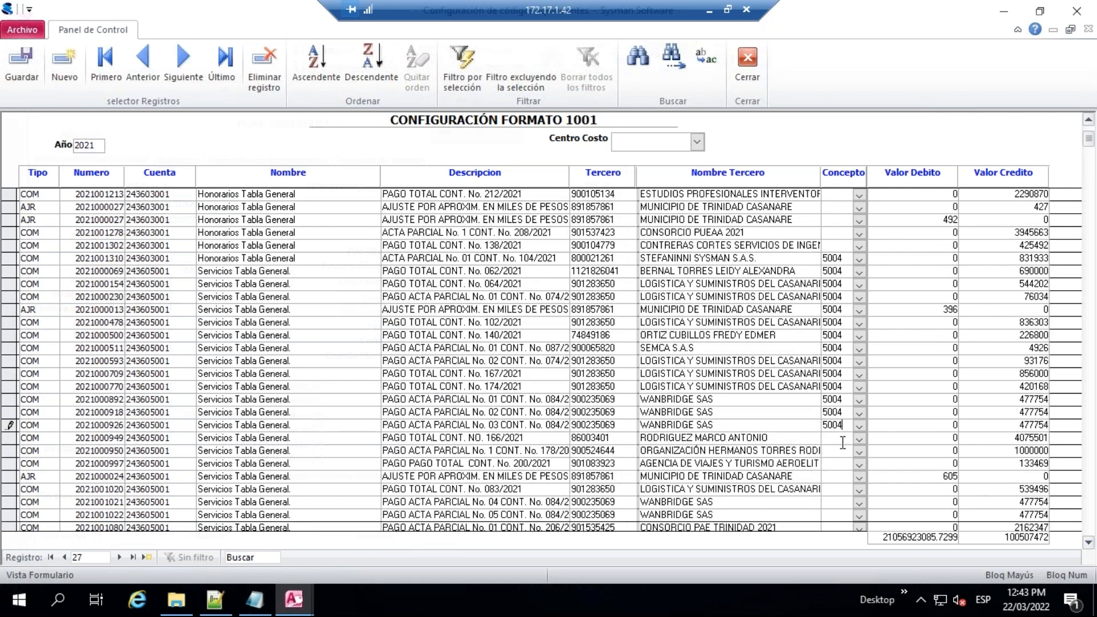
{"action": "left_click", "coordinate": [837, 439]}
{"action": "key", "text": "ctrl+v"}
{"action": "scroll", "coordinate": [832, 400], "scroll_direction": "down", "scroll_amount": 2}
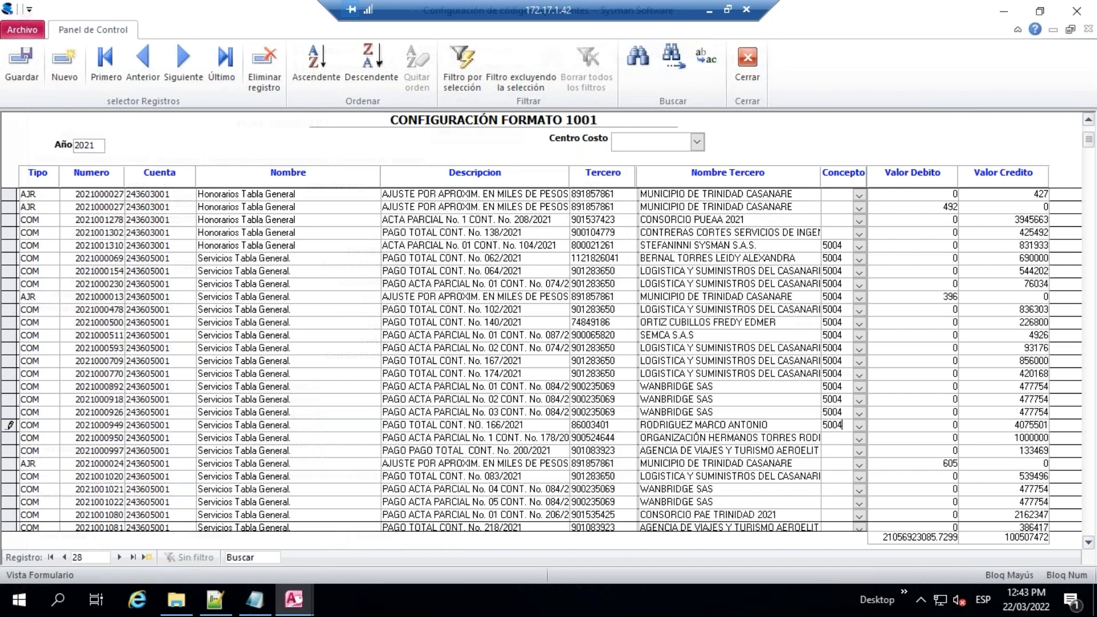
{"action": "left_click", "coordinate": [832, 398]}
{"action": "key", "text": "ctrl+v"}
{"action": "left_click", "coordinate": [836, 410]}
{"action": "key", "text": "ctrl+v"}
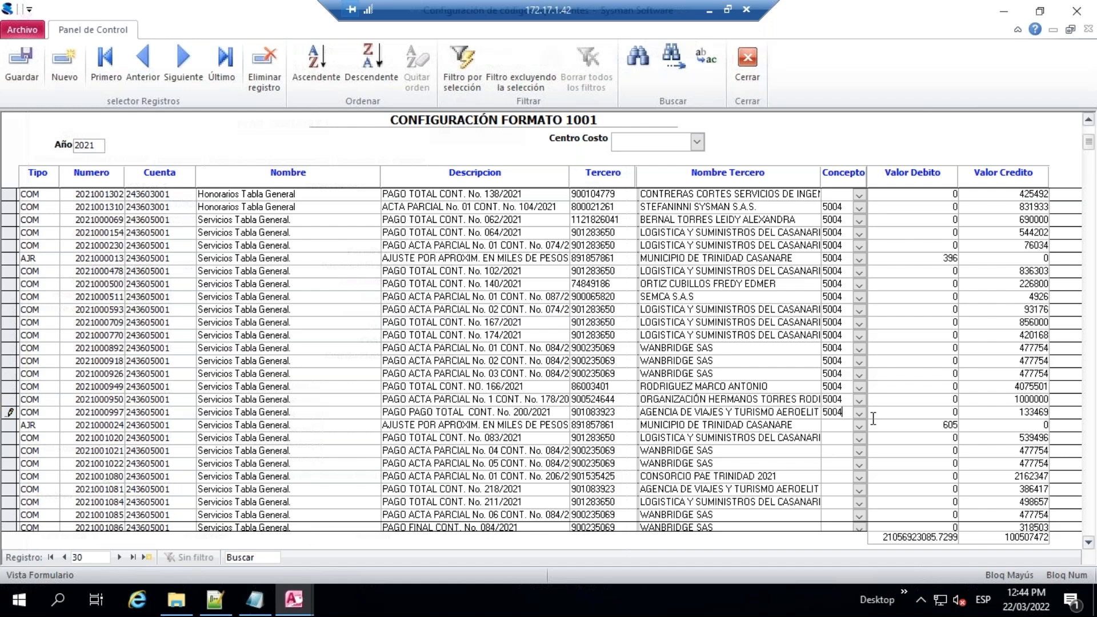
Copy concept 5004 again and paste it into the next four Servicios Tabla General movements, ending with the Wanbridge SAS payment No. 05.
{"action": "key", "text": "Up"}
{"action": "key", "text": "ctrl+c"}
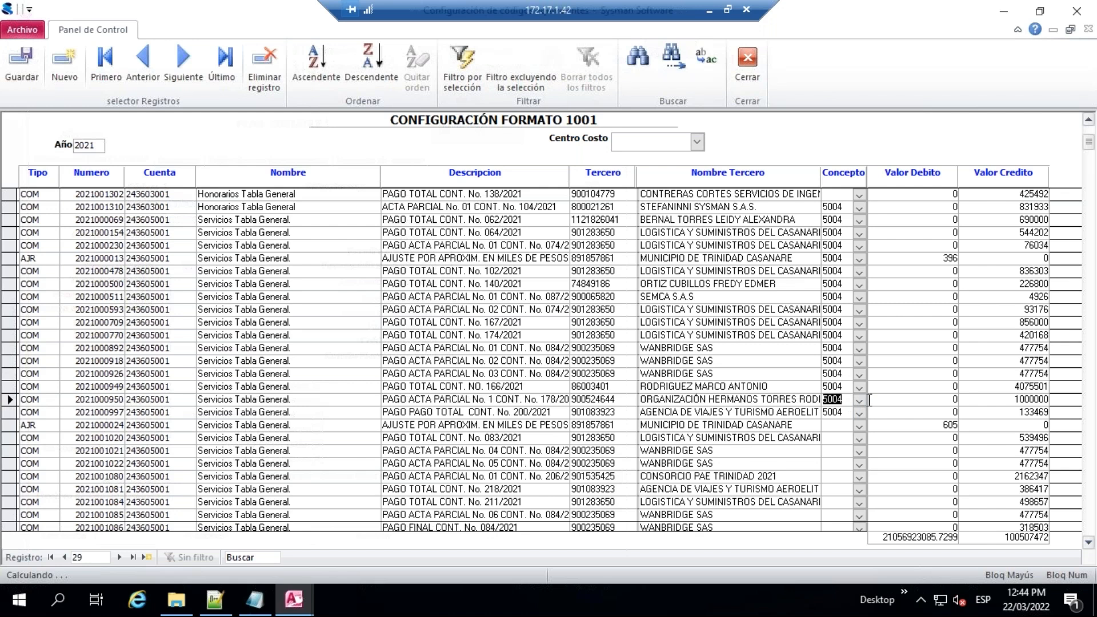
{"action": "left_click", "coordinate": [835, 423]}
{"action": "key", "text": "ctrl+v"}
{"action": "left_click", "coordinate": [838, 434]}
{"action": "key", "text": "ctrl+v"}
{"action": "left_click", "coordinate": [835, 449]}
{"action": "key", "text": "ctrl+v"}
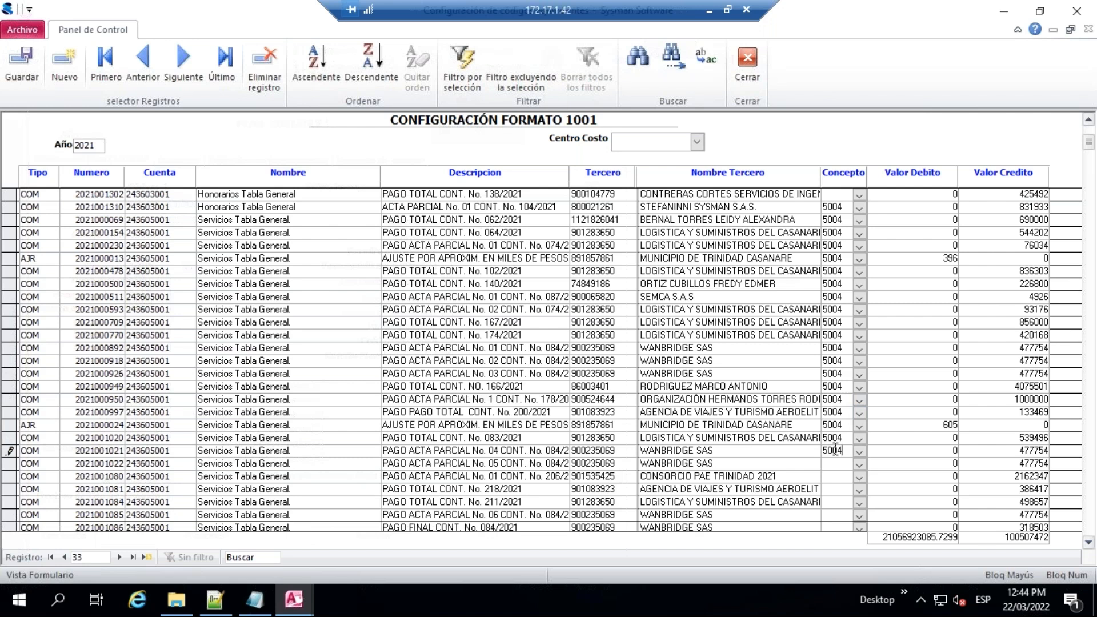
{"action": "left_click", "coordinate": [837, 463]}
{"action": "key", "text": "ctrl+v"}
Sort the format 1001 movements by Nombre Tercero in ascending order.
{"action": "left_click", "coordinate": [702, 194]}
{"action": "left_click_drag", "start_coordinate": [615, 195], "coordinate": [541, 186]}
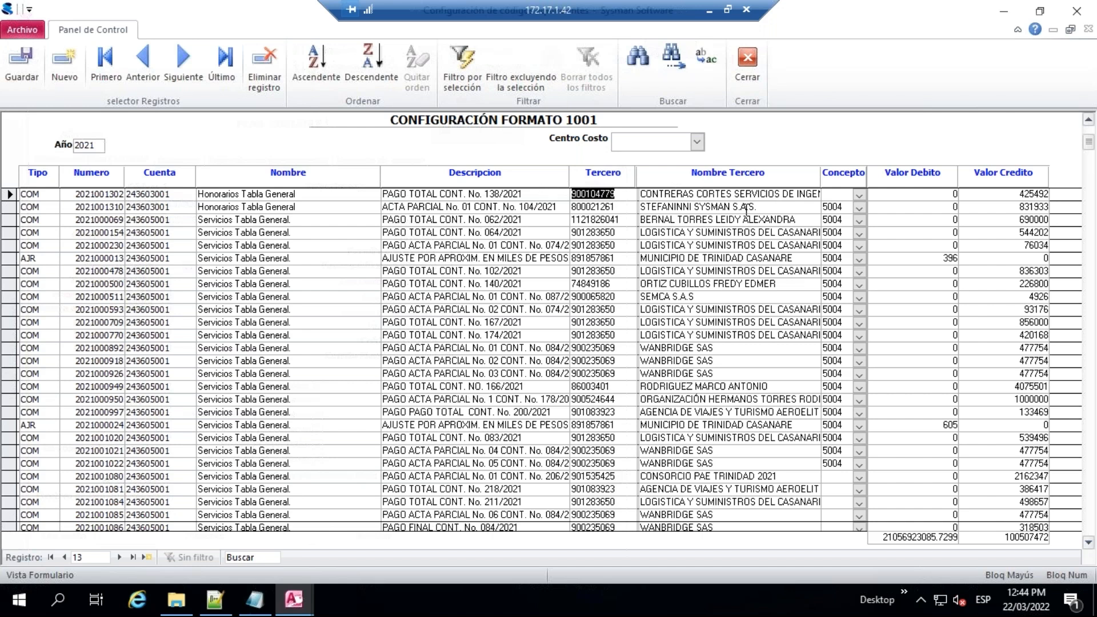
{"action": "left_click_drag", "start_coordinate": [764, 208], "coordinate": [628, 204]}
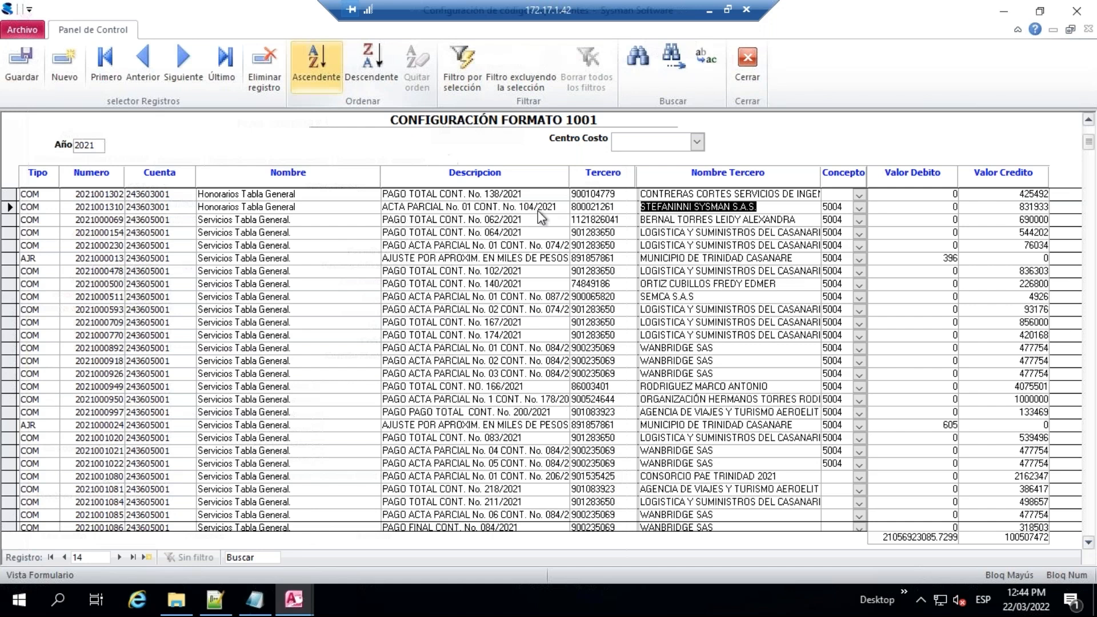
{"action": "left_click", "coordinate": [734, 210]}
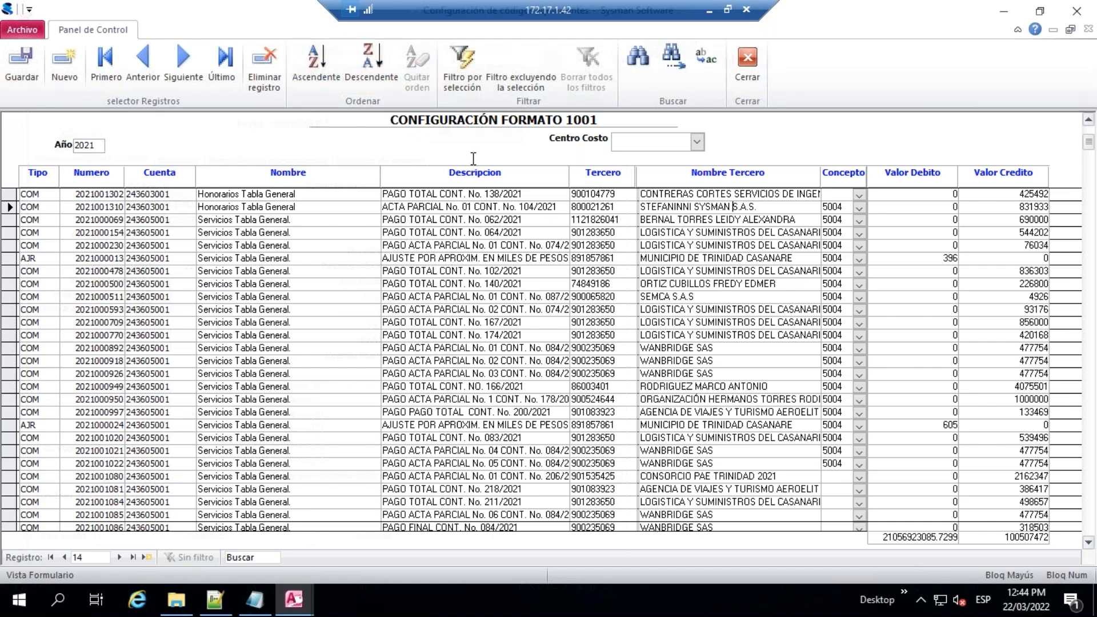
{"action": "left_click", "coordinate": [326, 54]}
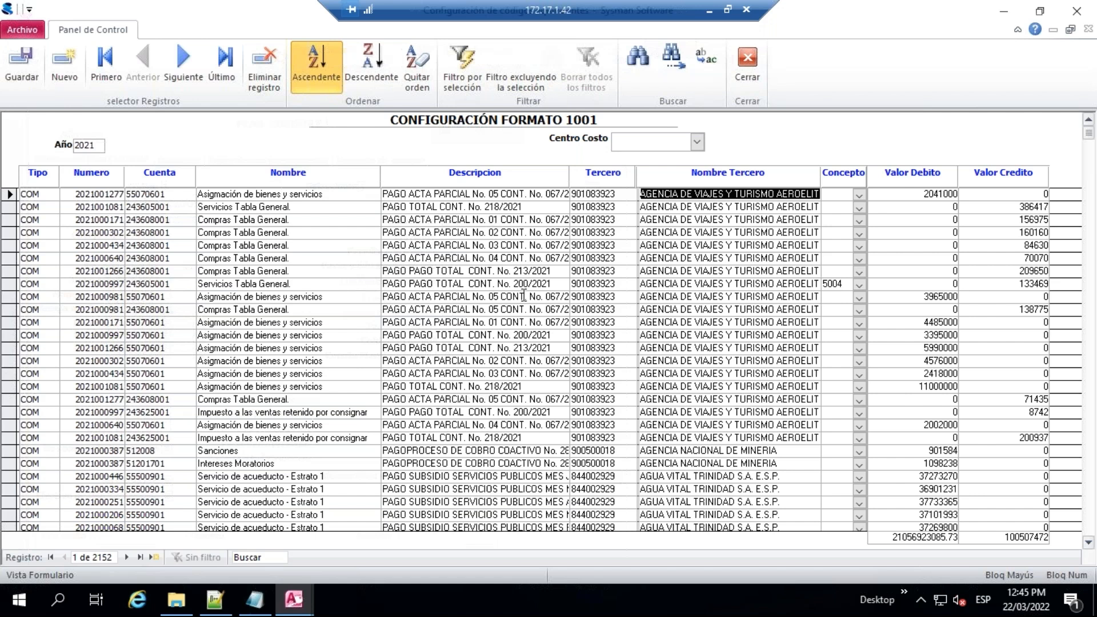
Copy concept 5004 from the configured Agencia de Viajes y Turismo movement and paste it into the seven movements above it.
{"action": "left_click", "coordinate": [843, 284]}
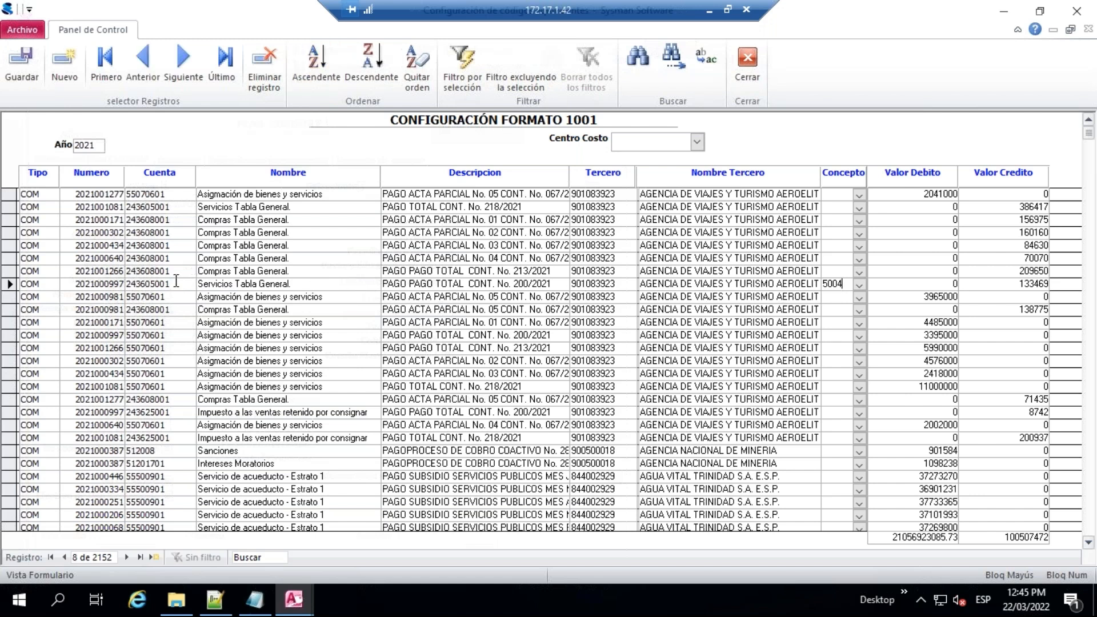
{"action": "left_click_drag", "start_coordinate": [172, 283], "coordinate": [120, 280]}
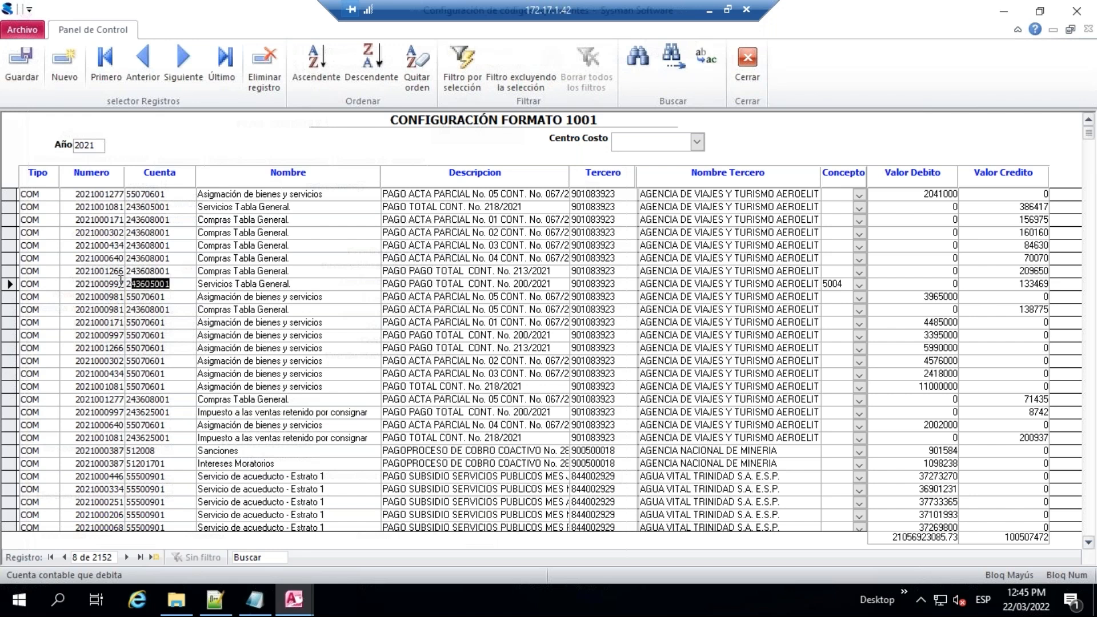
{"action": "left_click", "coordinate": [858, 285]}
{"action": "key", "text": "ctrl+c"}
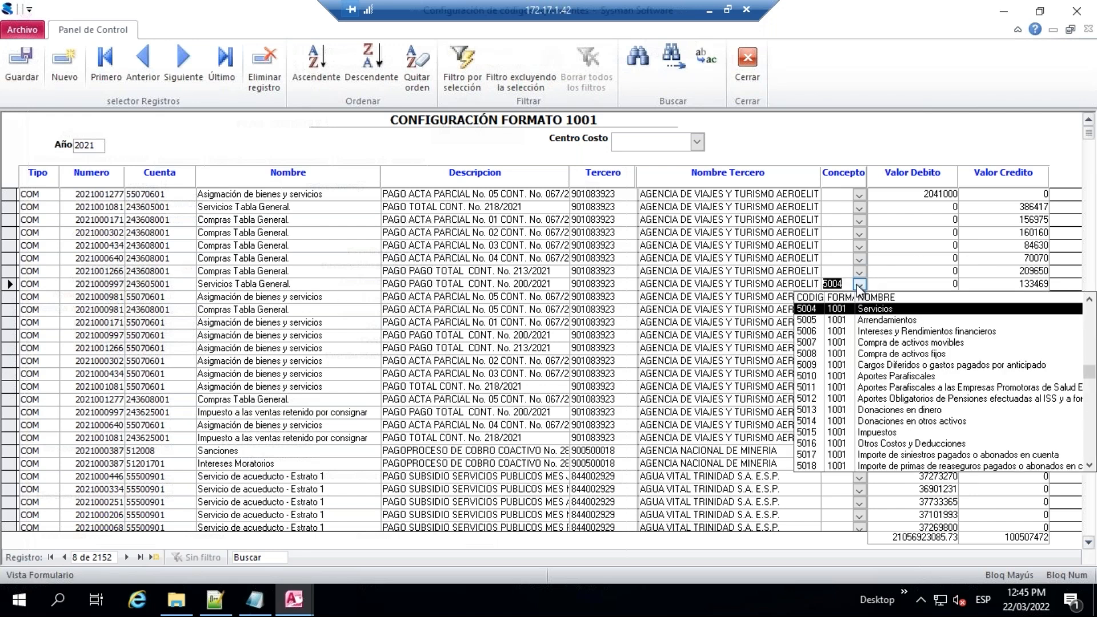
{"action": "left_click", "coordinate": [859, 284]}
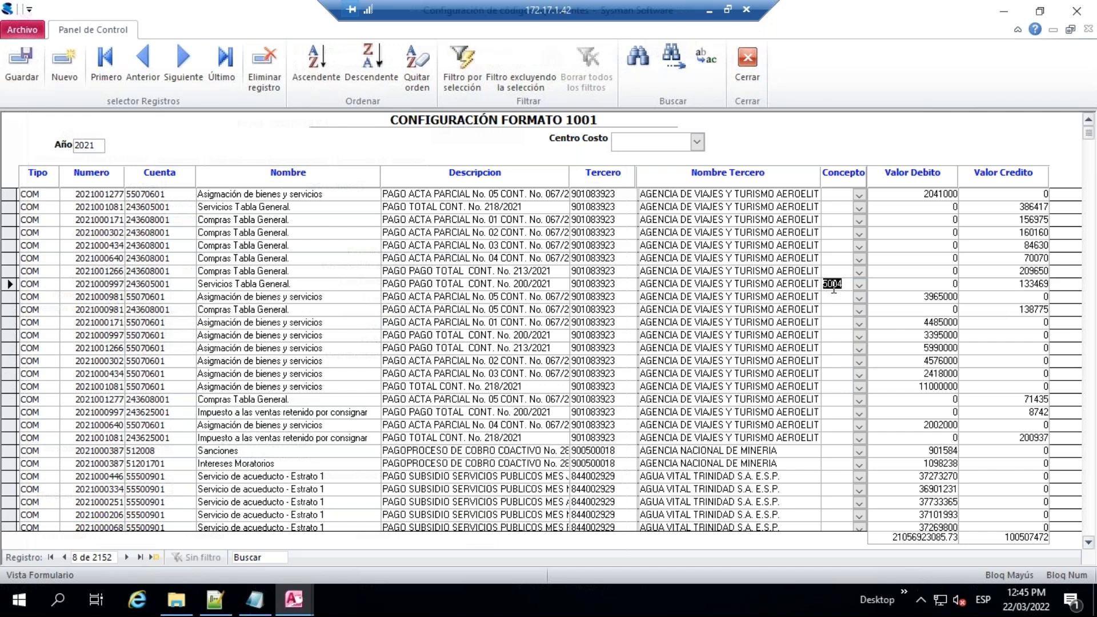
{"action": "left_click", "coordinate": [832, 196]}
{"action": "key", "text": "ctrl+v"}
{"action": "left_click", "coordinate": [833, 206]}
{"action": "key", "text": "ctrl+v"}
{"action": "left_click", "coordinate": [833, 218]}
{"action": "key", "text": "ctrl+v"}
{"action": "left_click", "coordinate": [833, 232]}
{"action": "key", "text": "ctrl+v"}
{"action": "left_click", "coordinate": [832, 245]}
{"action": "key", "text": "ctrl+v"}
{"action": "left_click", "coordinate": [835, 258]}
{"action": "key", "text": "ctrl+v"}
{"action": "left_click", "coordinate": [834, 271]}
{"action": "key", "text": "ctrl+v"}
Paste concept 5004 into the remaining twelve Agencia de Viajes y Turismo movements below the one already configured.
{"action": "left_click", "coordinate": [839, 298]}
{"action": "key", "text": "ctrl+v"}
{"action": "left_click", "coordinate": [830, 310]}
{"action": "key", "text": "ctrl+v"}
{"action": "left_click", "coordinate": [831, 322]}
{"action": "key", "text": "ctrl+v"}
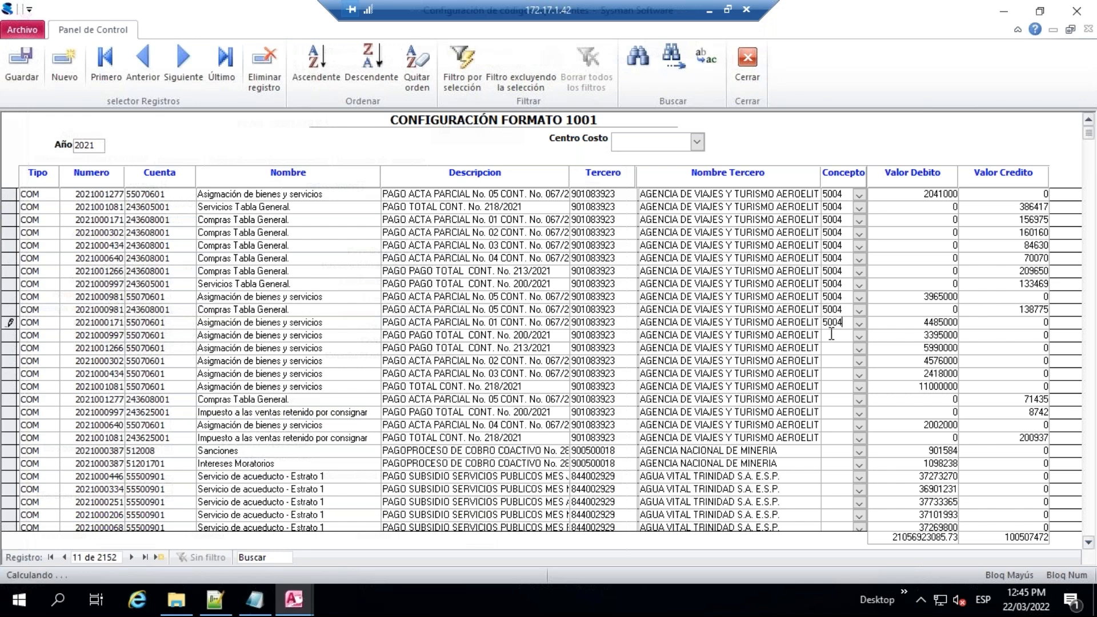
{"action": "left_click", "coordinate": [831, 335]}
{"action": "key", "text": "ctrl+v"}
{"action": "left_click", "coordinate": [832, 349]}
{"action": "key", "text": "ctrl+v"}
{"action": "left_click", "coordinate": [829, 361]}
{"action": "key", "text": "ctrl+v"}
{"action": "left_click", "coordinate": [839, 374]}
{"action": "key", "text": "ctrl+v"}
{"action": "left_click", "coordinate": [836, 387]}
{"action": "key", "text": "ctrl+v"}
{"action": "left_click", "coordinate": [839, 399]}
{"action": "key", "text": "ctrl+v"}
{"action": "left_click", "coordinate": [833, 412]}
{"action": "key", "text": "ctrl+v"}
{"action": "left_click", "coordinate": [829, 424]}
{"action": "key", "text": "ctrl+v"}
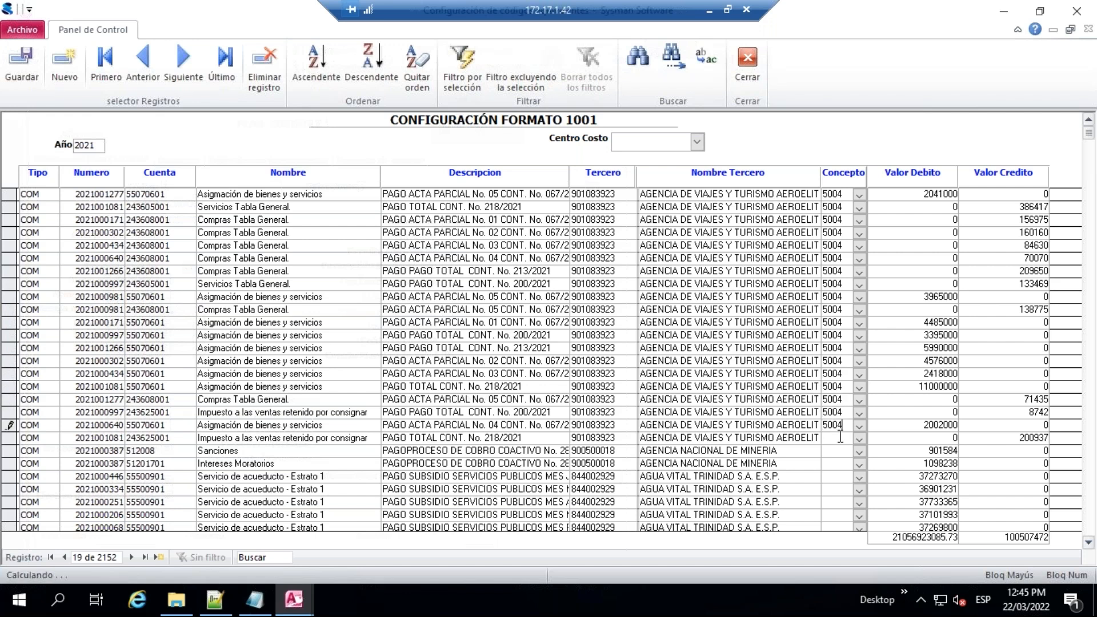
{"action": "left_click", "coordinate": [835, 436]}
{"action": "key", "text": "ctrl+v"}
Examine the remaining movements grouped by third party, comparing their accounts and assigned concepts.
{"action": "scroll", "coordinate": [763, 359], "scroll_direction": "down", "scroll_amount": 2}
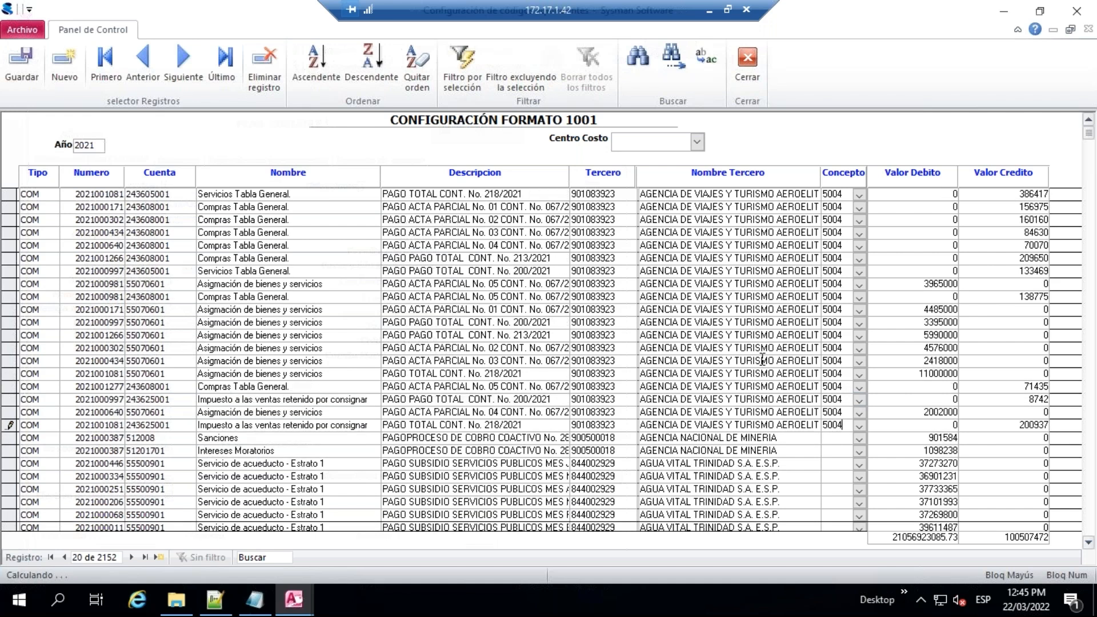
{"action": "scroll", "coordinate": [763, 359], "scroll_direction": "down", "scroll_amount": 7}
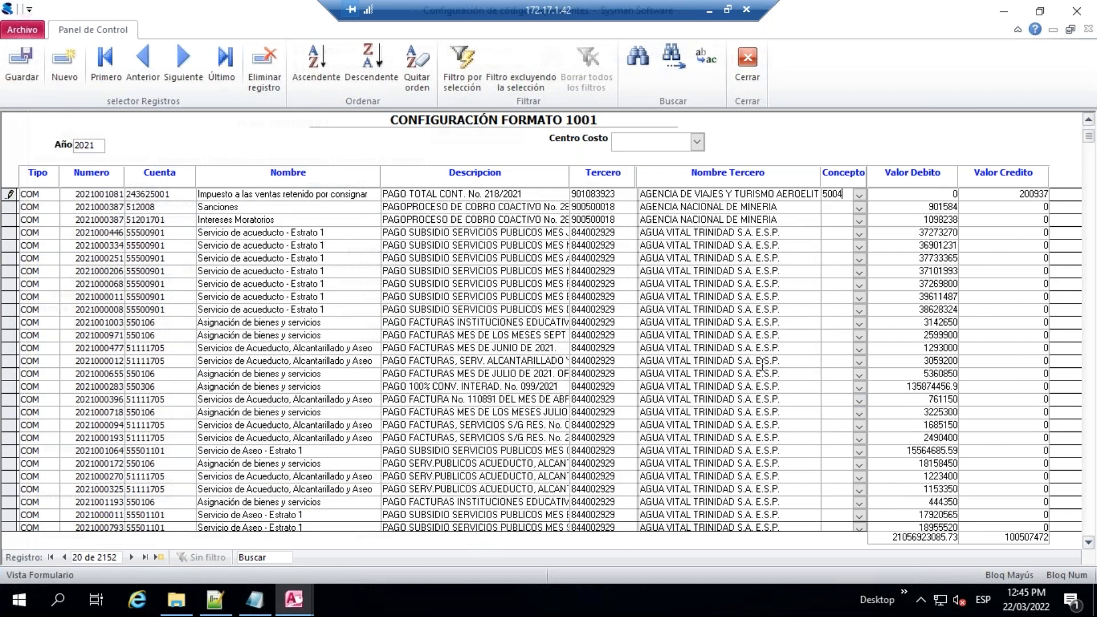
{"action": "scroll", "coordinate": [763, 366], "scroll_direction": "down", "scroll_amount": 10}
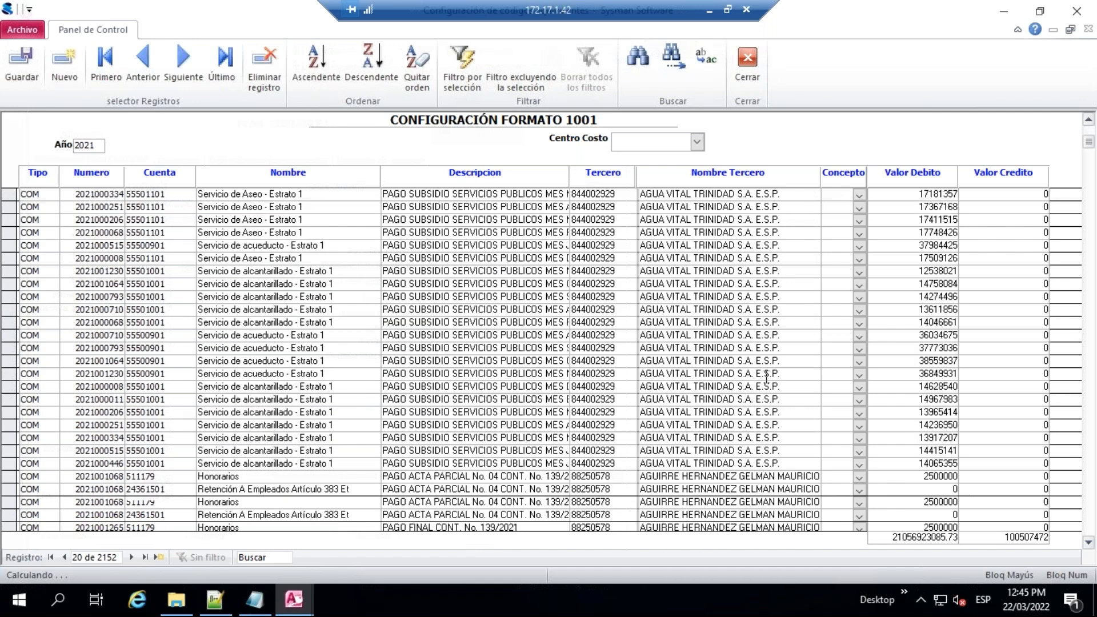
{"action": "scroll", "coordinate": [766, 377], "scroll_direction": "down", "scroll_amount": 15}
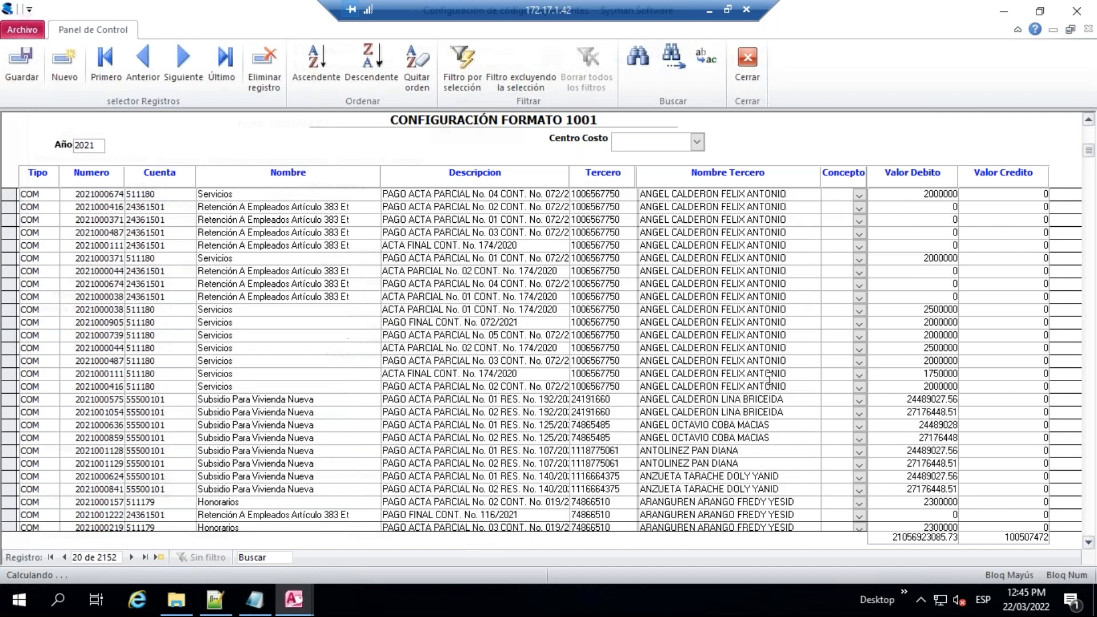
{"action": "scroll", "coordinate": [770, 378], "scroll_direction": "down", "scroll_amount": 12}
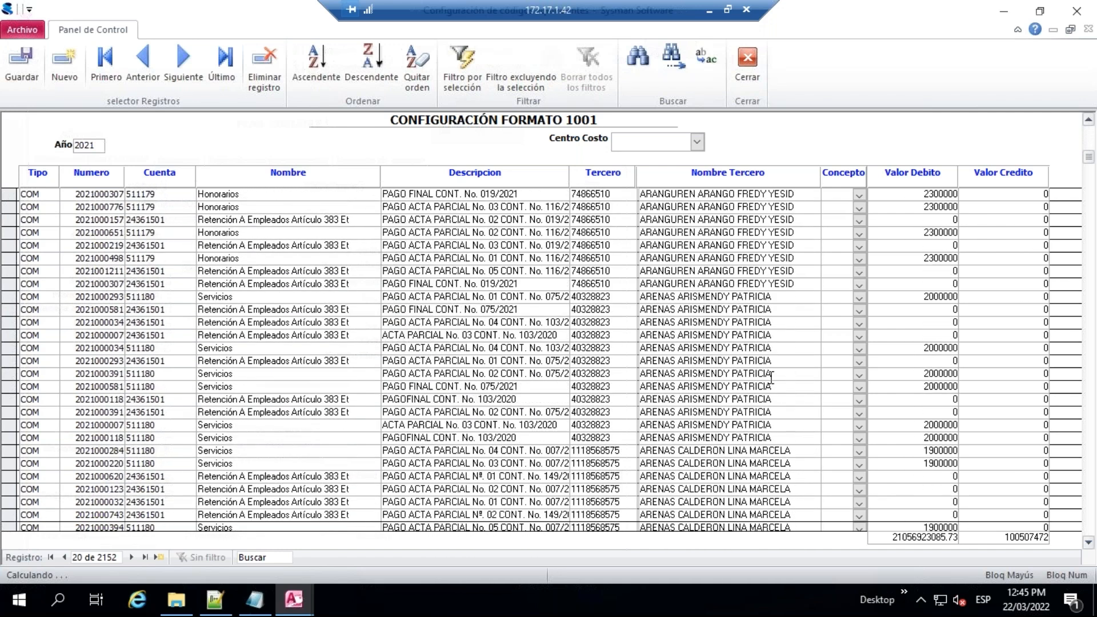
{"action": "scroll", "coordinate": [825, 372], "scroll_direction": "down", "scroll_amount": 4}
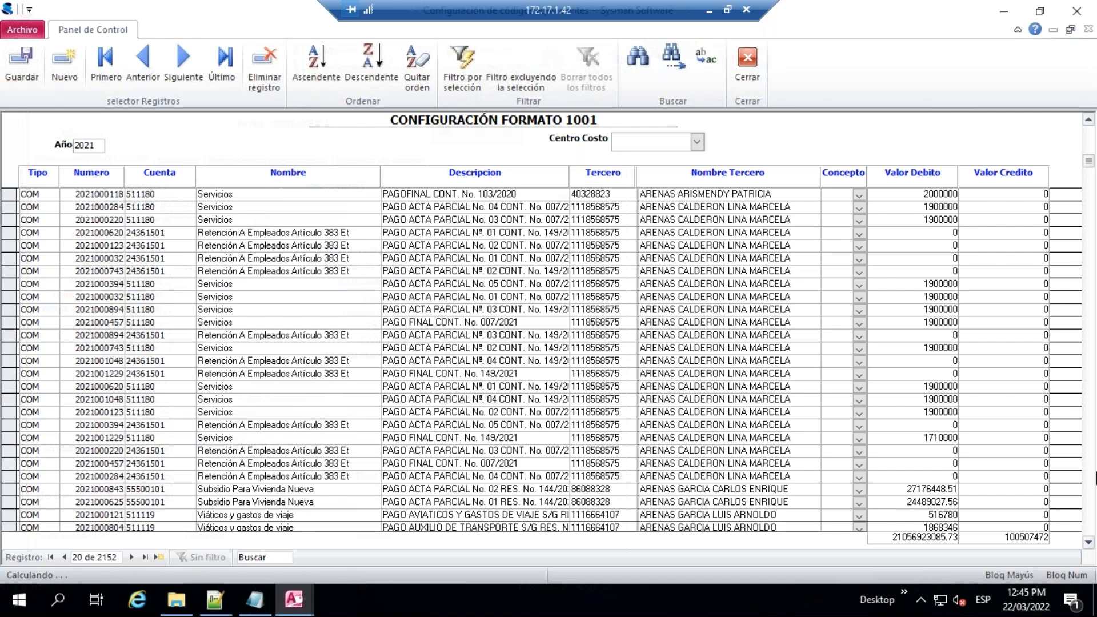
{"action": "scroll", "coordinate": [532, 360], "scroll_direction": "down", "scroll_amount": 7}
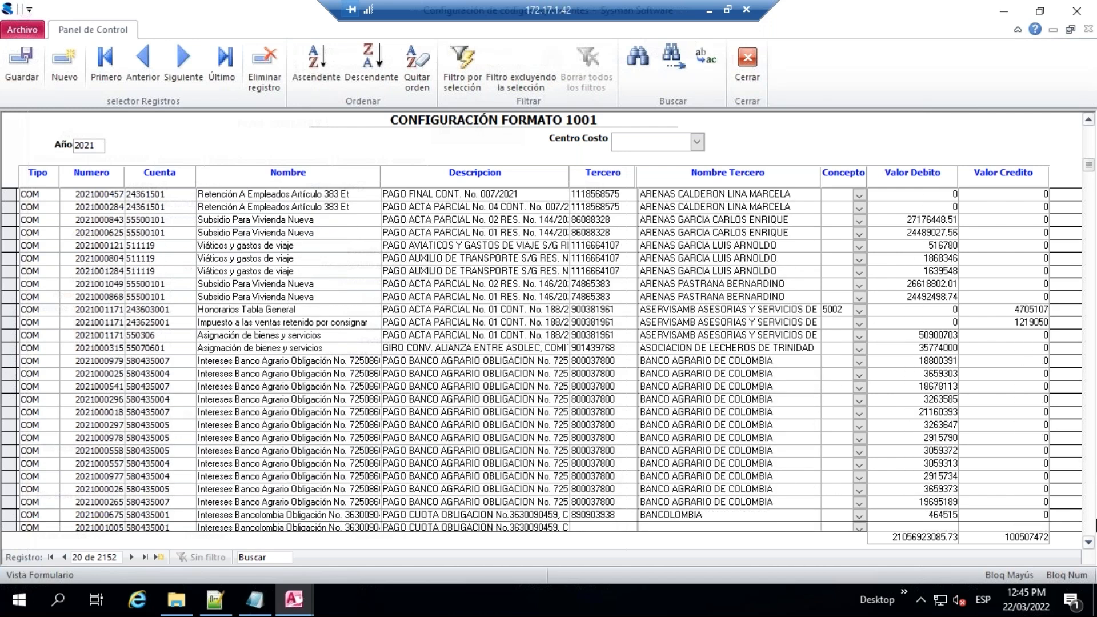
{"action": "scroll", "coordinate": [531, 360], "scroll_direction": "down", "scroll_amount": 1}
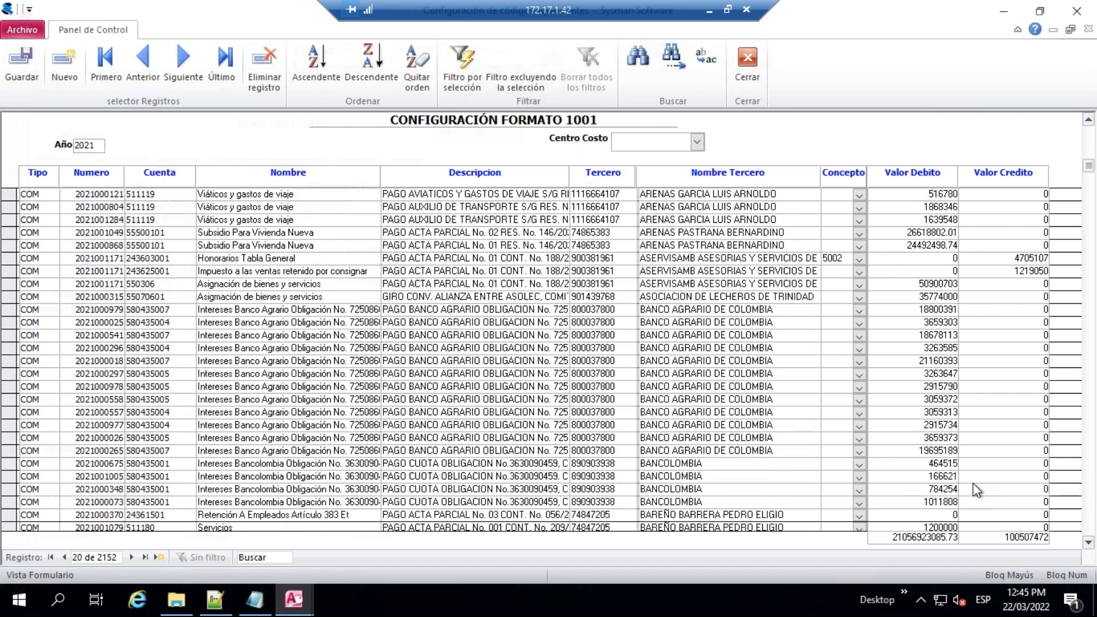
{"action": "left_click", "coordinate": [824, 258]}
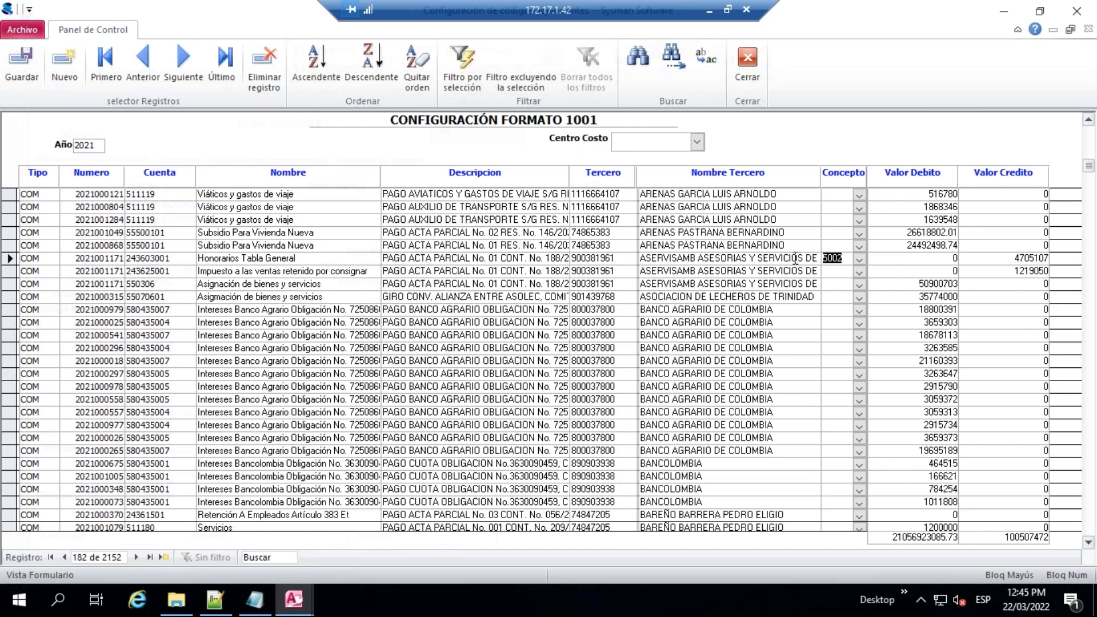
{"action": "left_click", "coordinate": [828, 271]}
{"action": "type", "text": "5002"}
{"action": "left_click", "coordinate": [832, 284]}
{"action": "type", "text": "5002"}
Check the overall Valor Debito and Valor Credito totals and review the following third parties' movements.
{"action": "scroll", "coordinate": [818, 366], "scroll_direction": "down", "scroll_amount": 4}
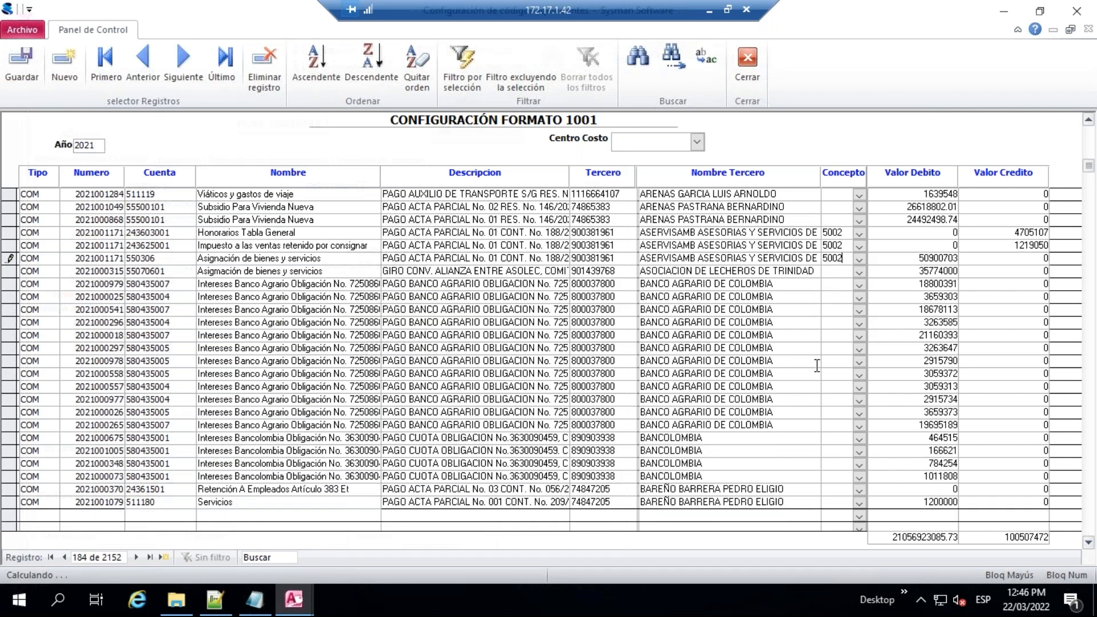
{"action": "scroll", "coordinate": [815, 416], "scroll_direction": "down", "scroll_amount": 2}
{"action": "left_click_drag", "start_coordinate": [892, 537], "coordinate": [981, 542]}
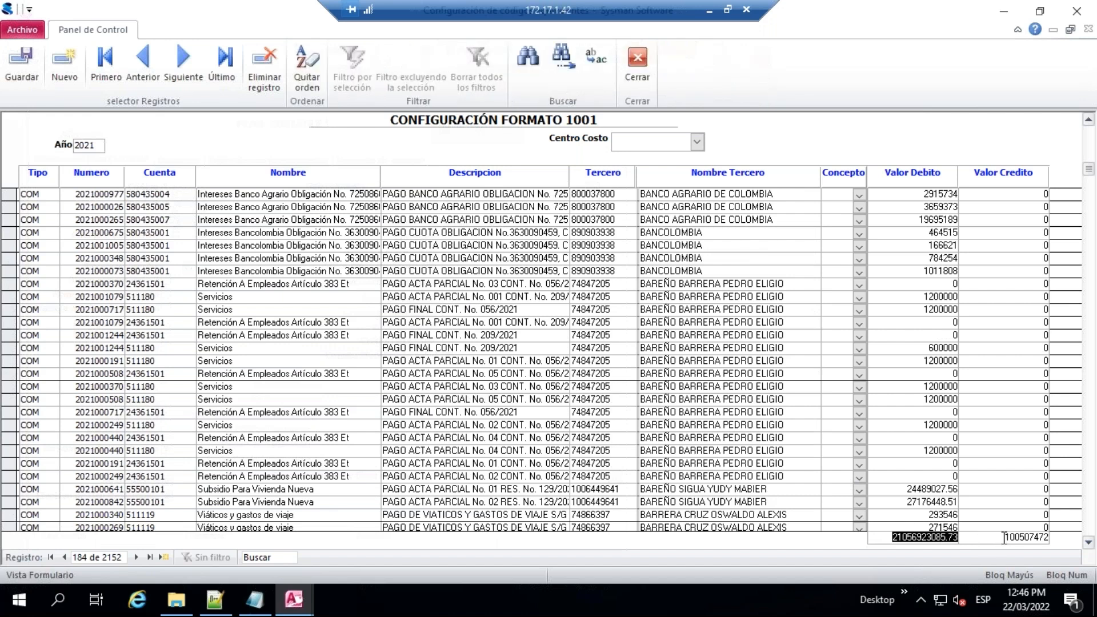
{"action": "left_click_drag", "start_coordinate": [1004, 538], "coordinate": [1089, 546]}
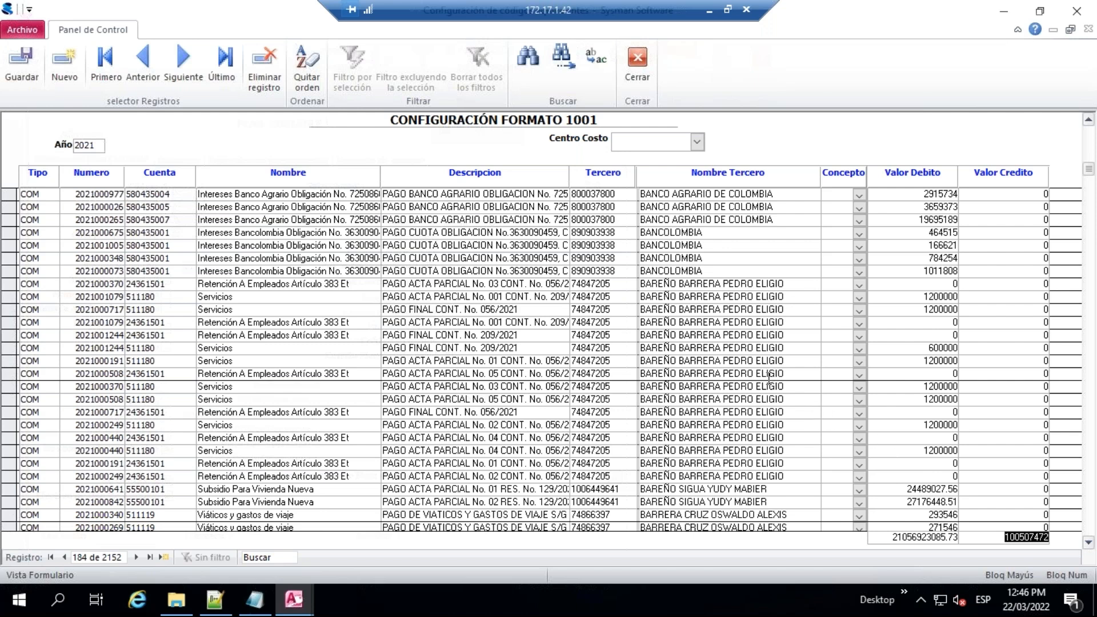
{"action": "scroll", "coordinate": [769, 377], "scroll_direction": "down", "scroll_amount": 3}
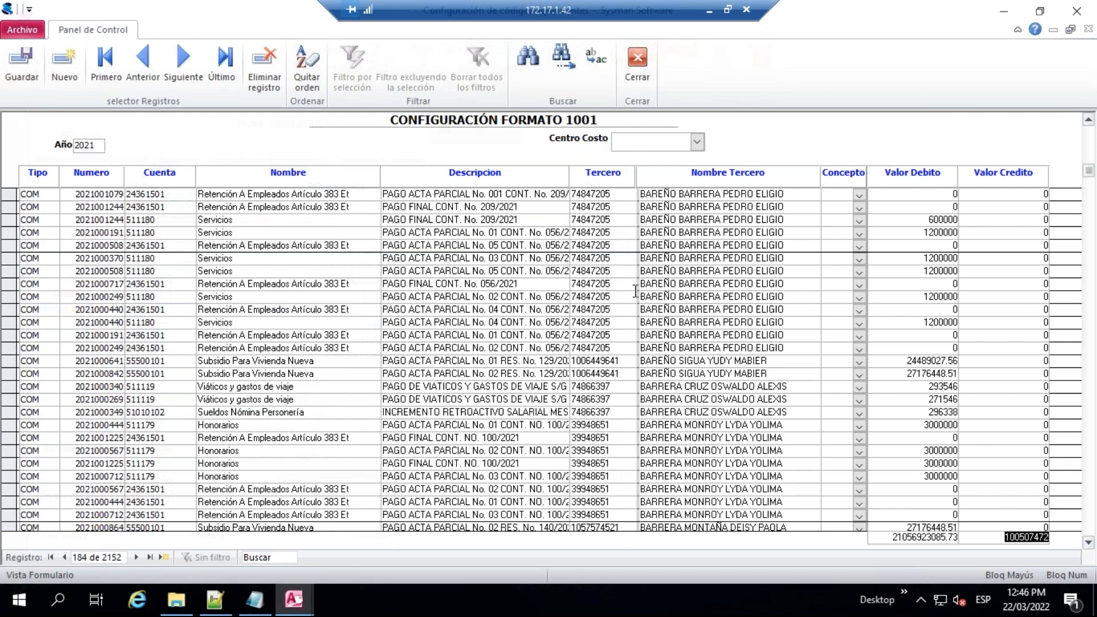
Close the format 1001 configuration and run the Preparar información process for format 1001, PAGOS O ABONOS EN CUENTAS, in report generation.
{"action": "left_click", "coordinate": [638, 66]}
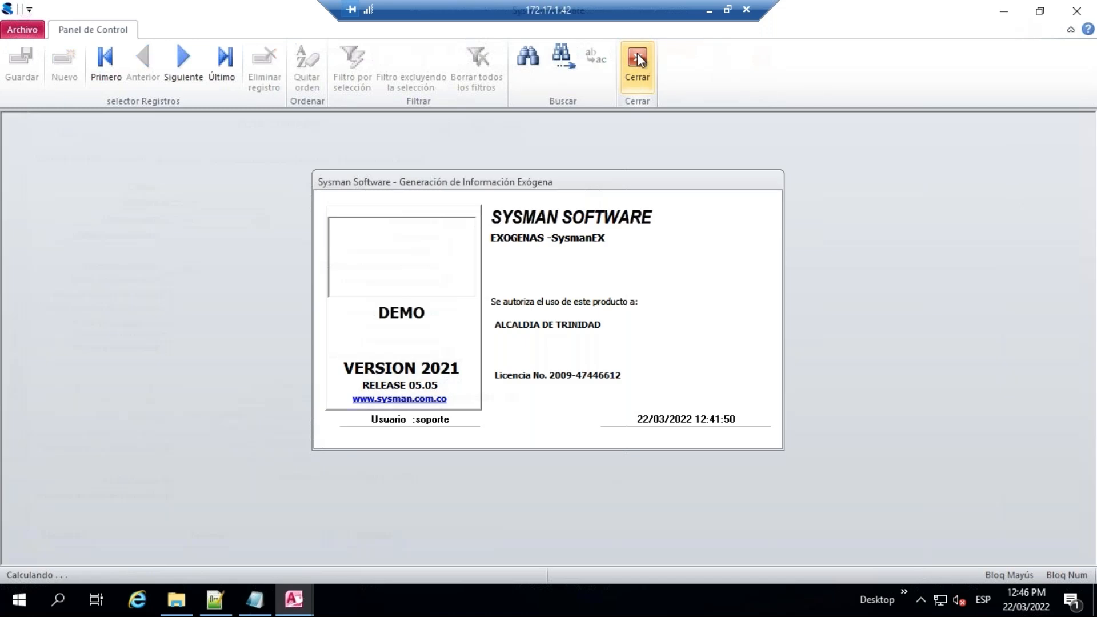
{"action": "left_click", "coordinate": [71, 67]}
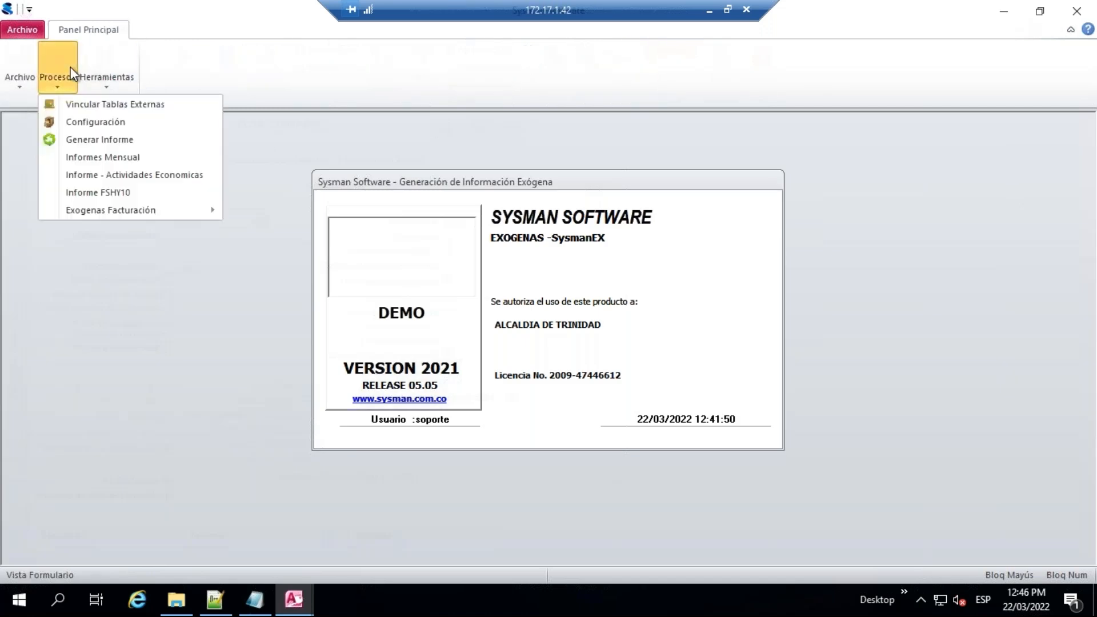
{"action": "left_click", "coordinate": [107, 141]}
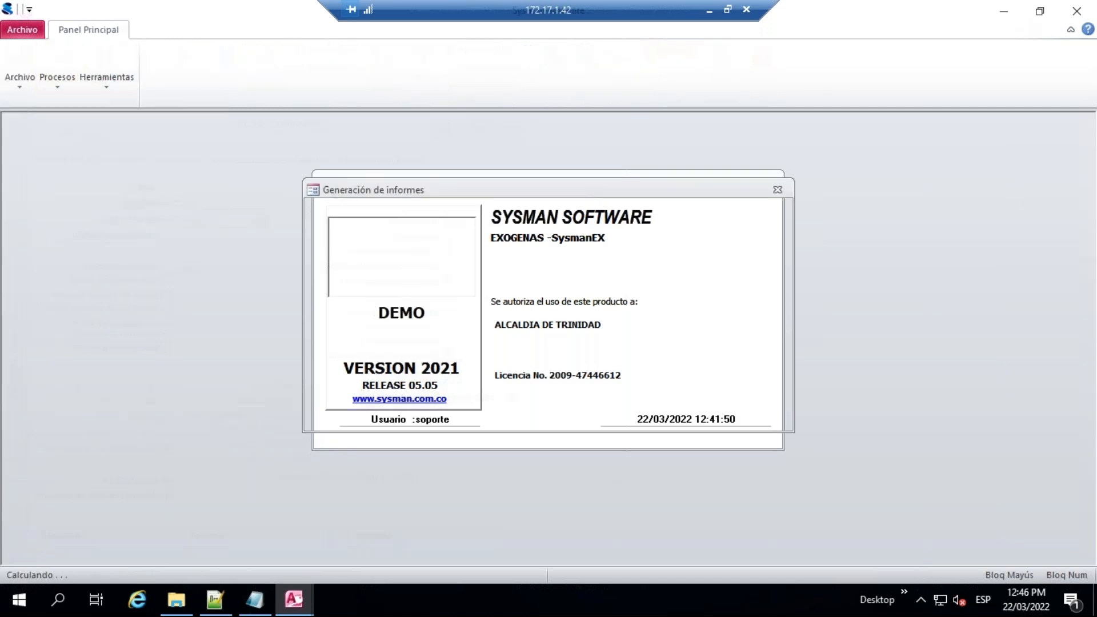
{"action": "left_click", "coordinate": [516, 258]}
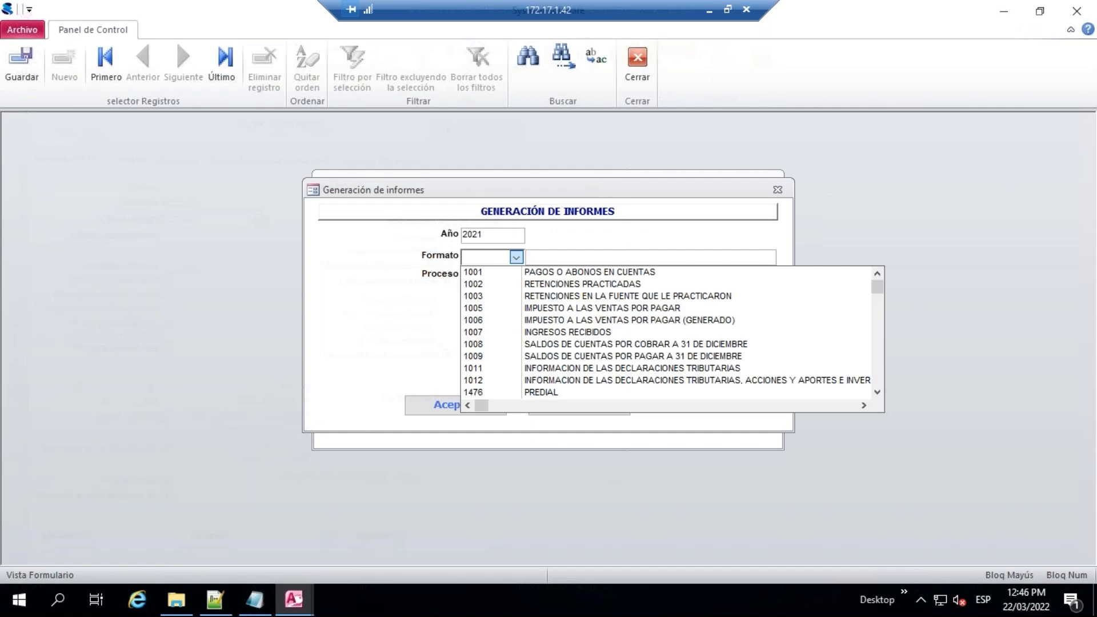
{"action": "left_click", "coordinate": [526, 269]}
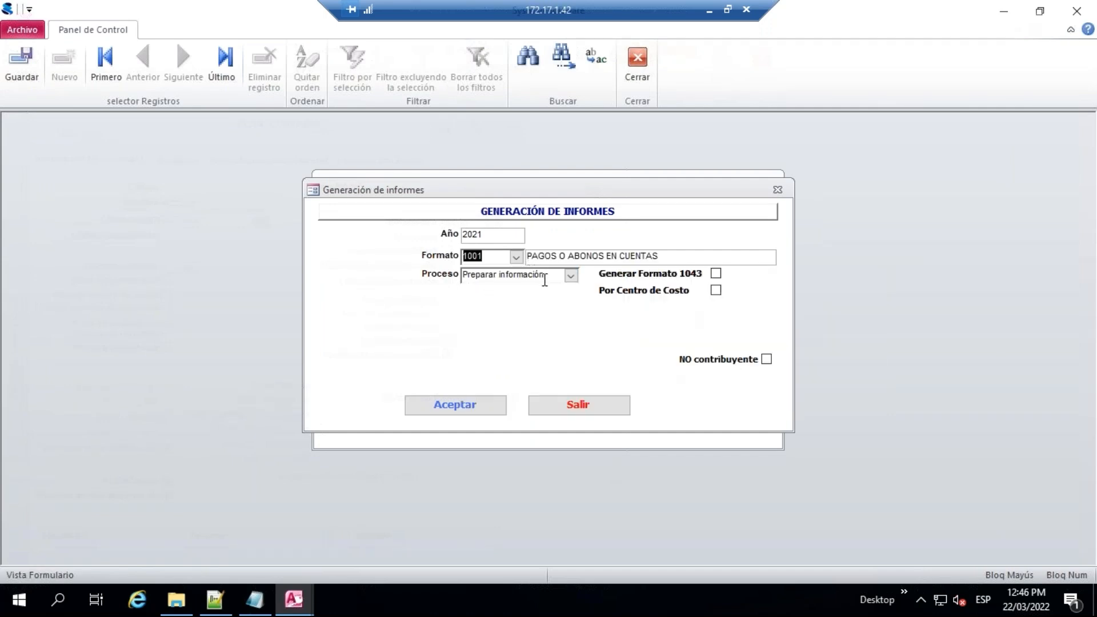
{"action": "left_click", "coordinate": [570, 275]}
{"action": "left_click", "coordinate": [503, 290]}
{"action": "left_click", "coordinate": [478, 406]}
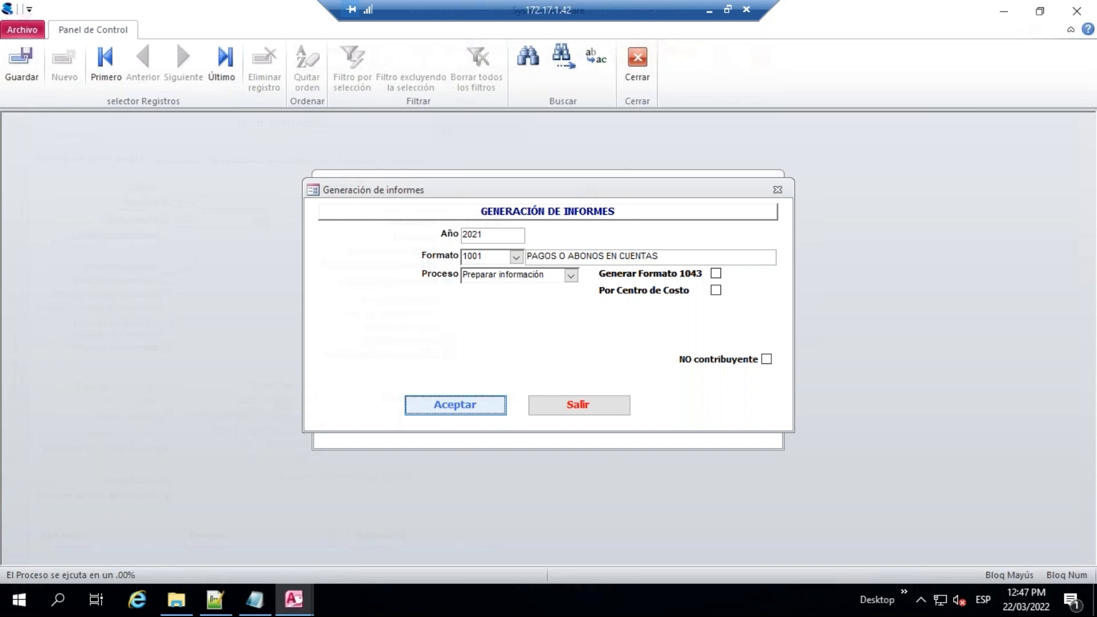
{"action": "left_click", "coordinate": [474, 404]}
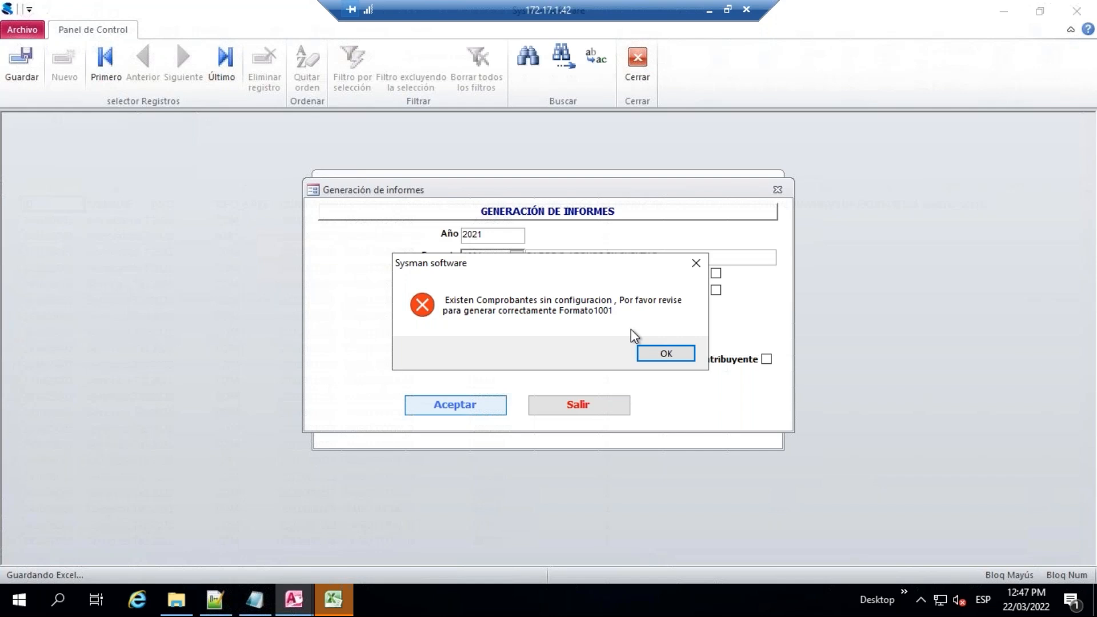
Switch to the generated Excel inconsistency workbook and examine the unconfigured vouchers' account, name, year, type, number and credit value.
{"action": "left_click", "coordinate": [351, 600]}
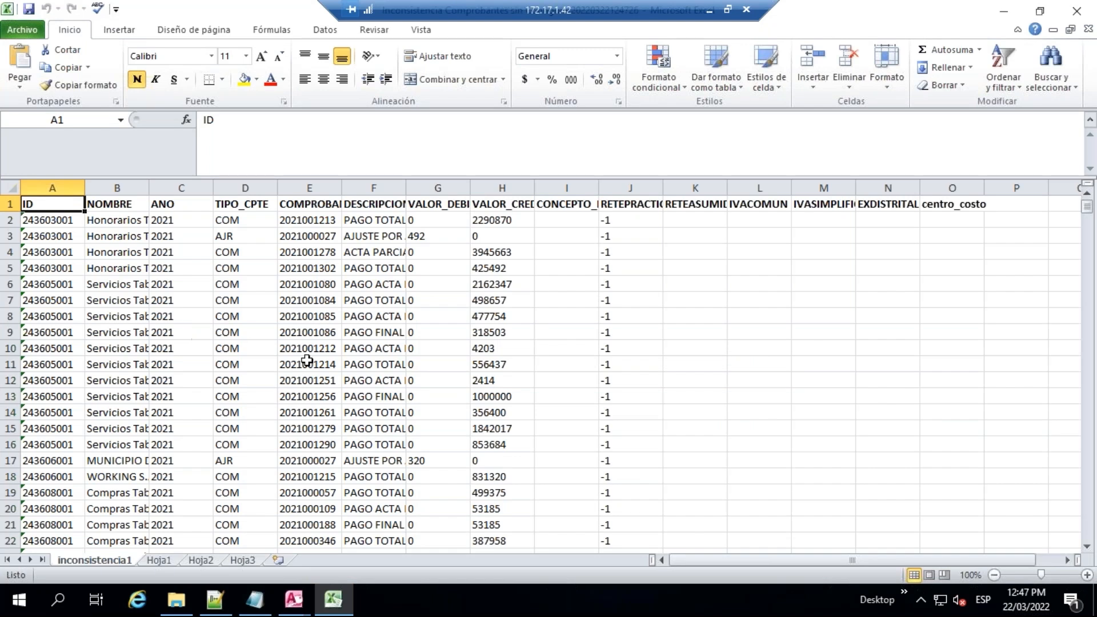
{"action": "scroll", "coordinate": [447, 350], "scroll_direction": "down", "scroll_amount": 2}
{"action": "scroll", "coordinate": [447, 350], "scroll_direction": "down", "scroll_amount": 9}
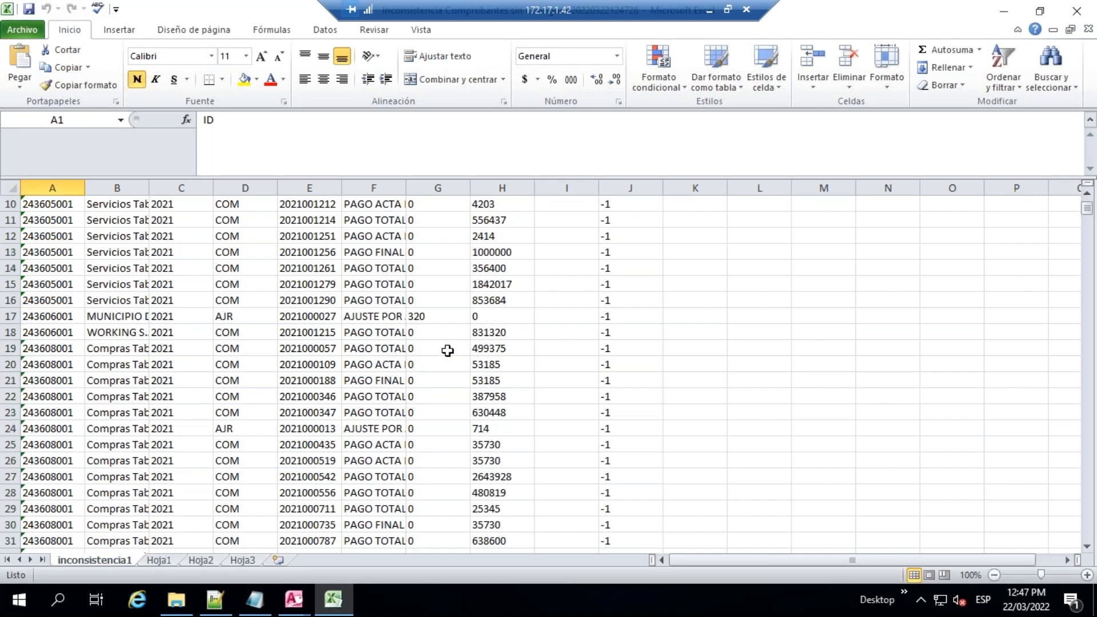
{"action": "scroll", "coordinate": [448, 355], "scroll_direction": "up", "scroll_amount": 7}
{"action": "scroll", "coordinate": [447, 355], "scroll_direction": "up", "scroll_amount": 4}
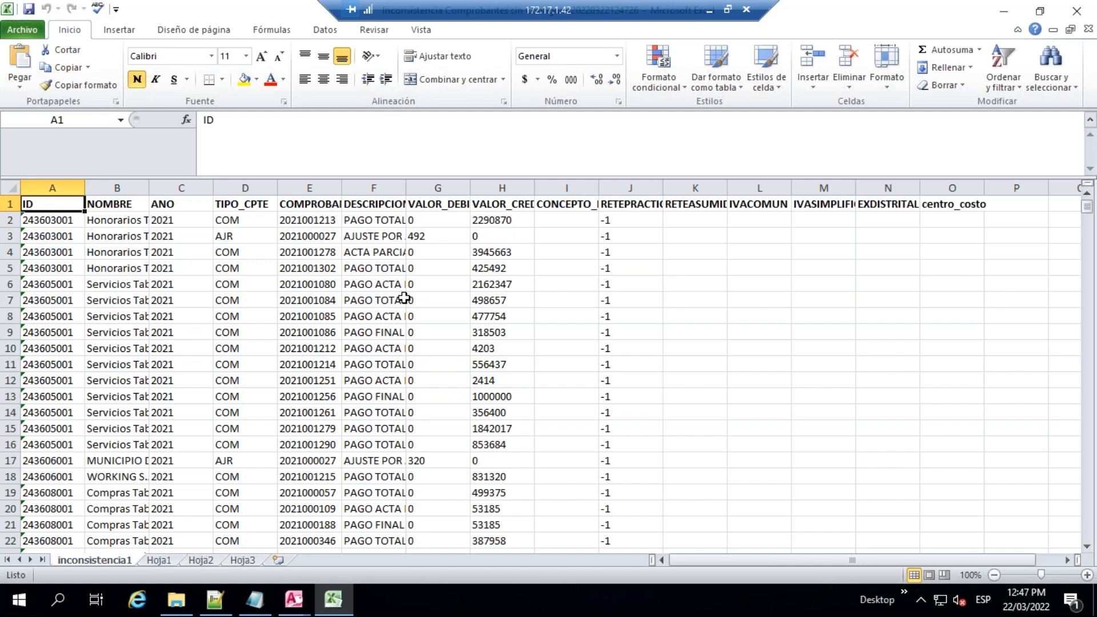
{"action": "left_click", "coordinate": [54, 284]}
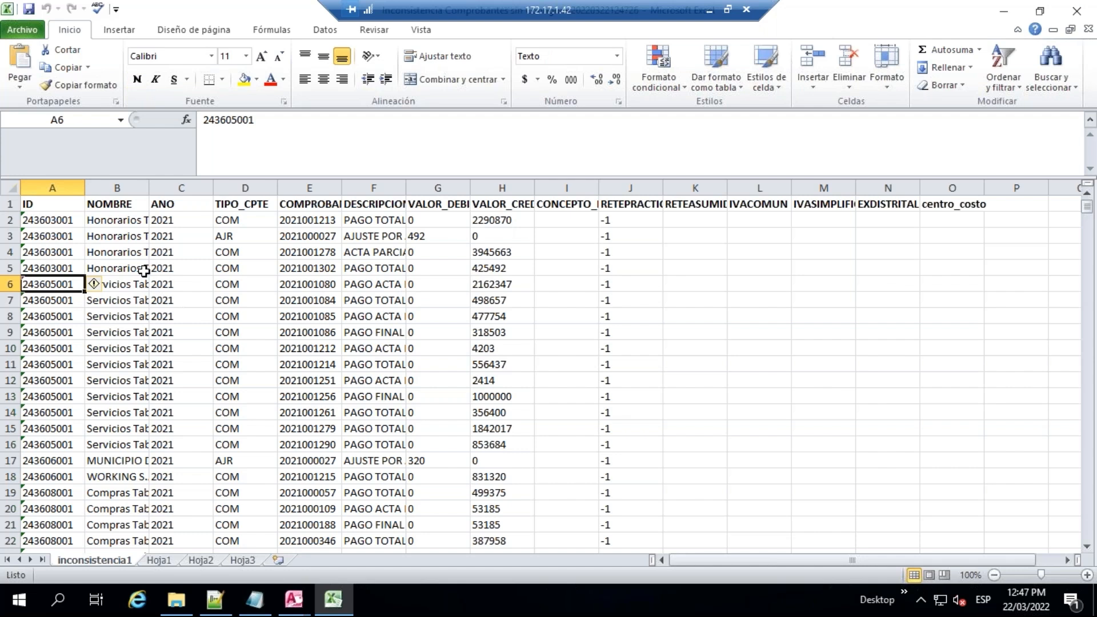
{"action": "left_click", "coordinate": [127, 273]}
{"action": "left_click", "coordinate": [164, 285]}
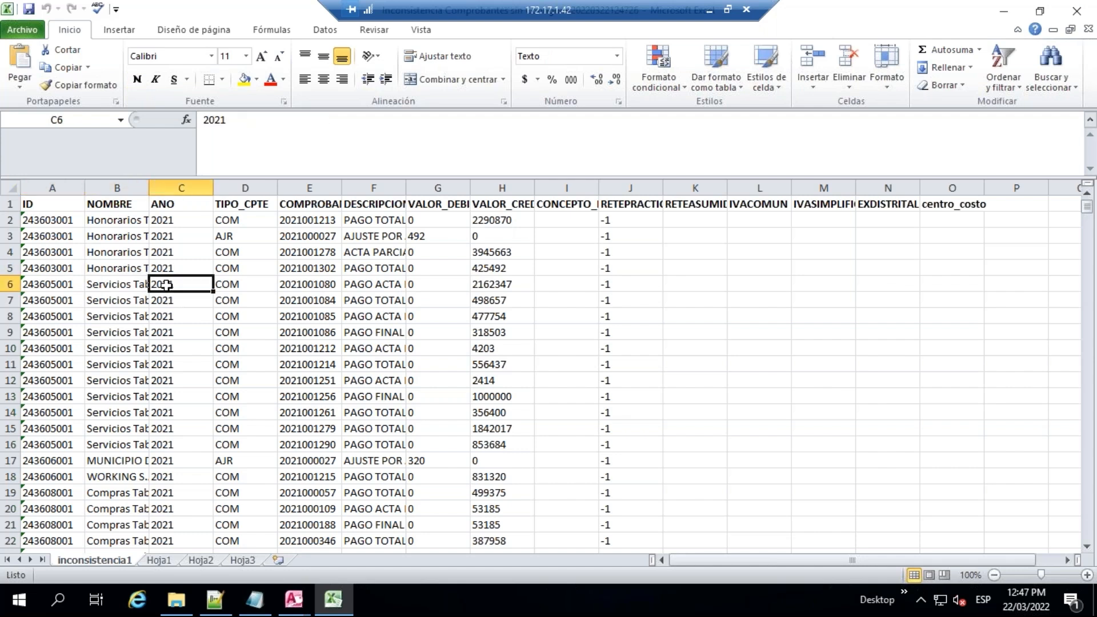
{"action": "left_click", "coordinate": [242, 311]}
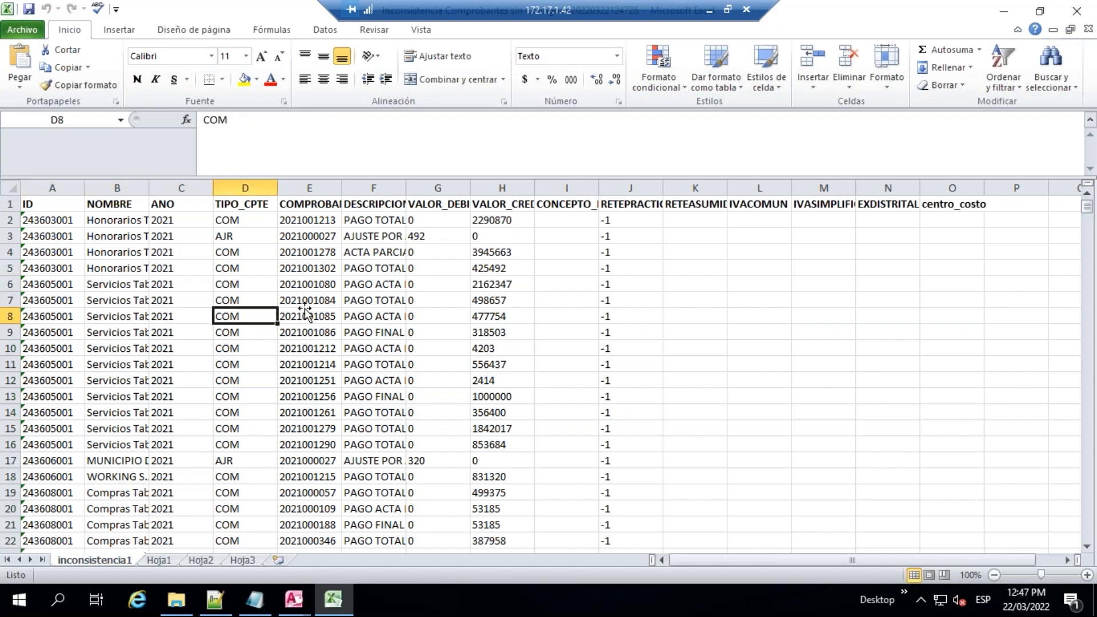
{"action": "left_click", "coordinate": [330, 304]}
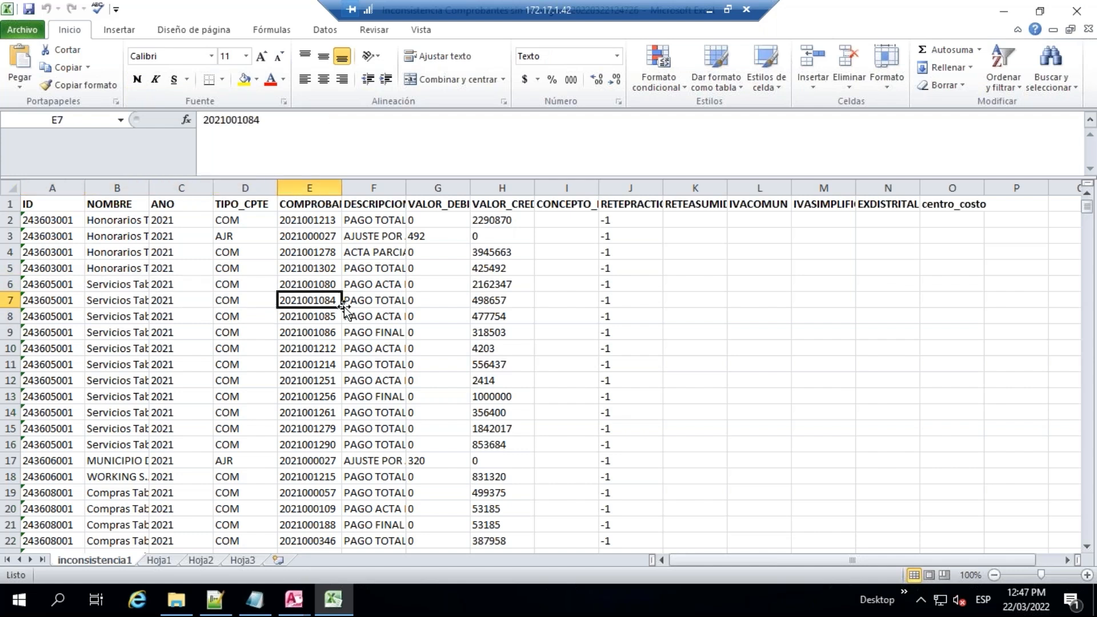
{"action": "left_click", "coordinate": [494, 297]}
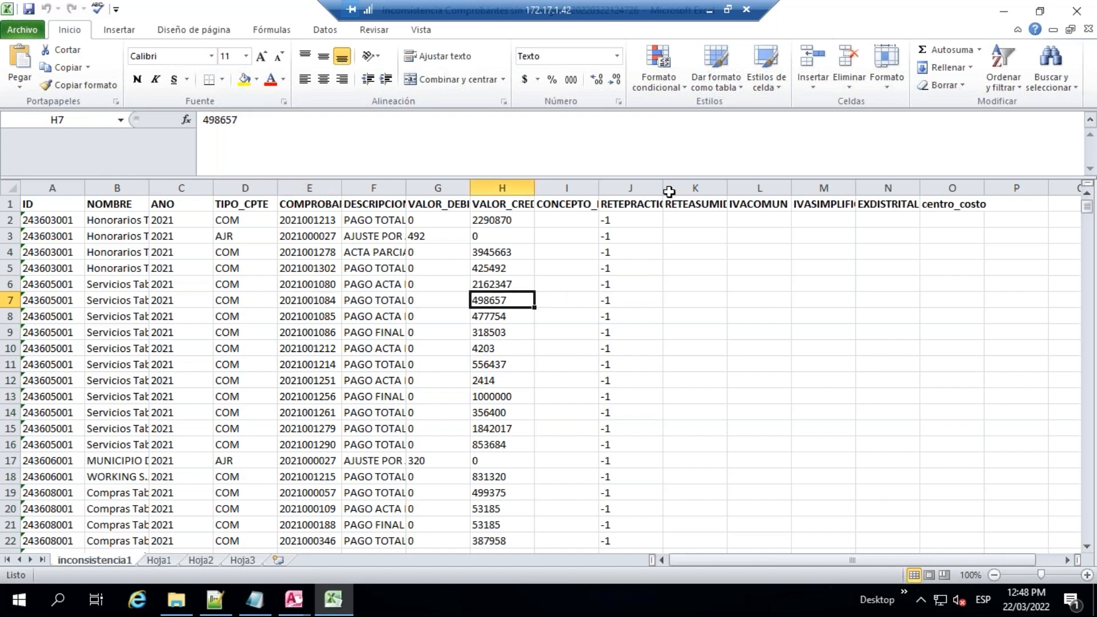
Widen column J to fit the RETEPRACTICADA heading and review the withholding and IVA rows flagged below it.
{"action": "left_click_drag", "start_coordinate": [662, 187], "coordinate": [698, 187]}
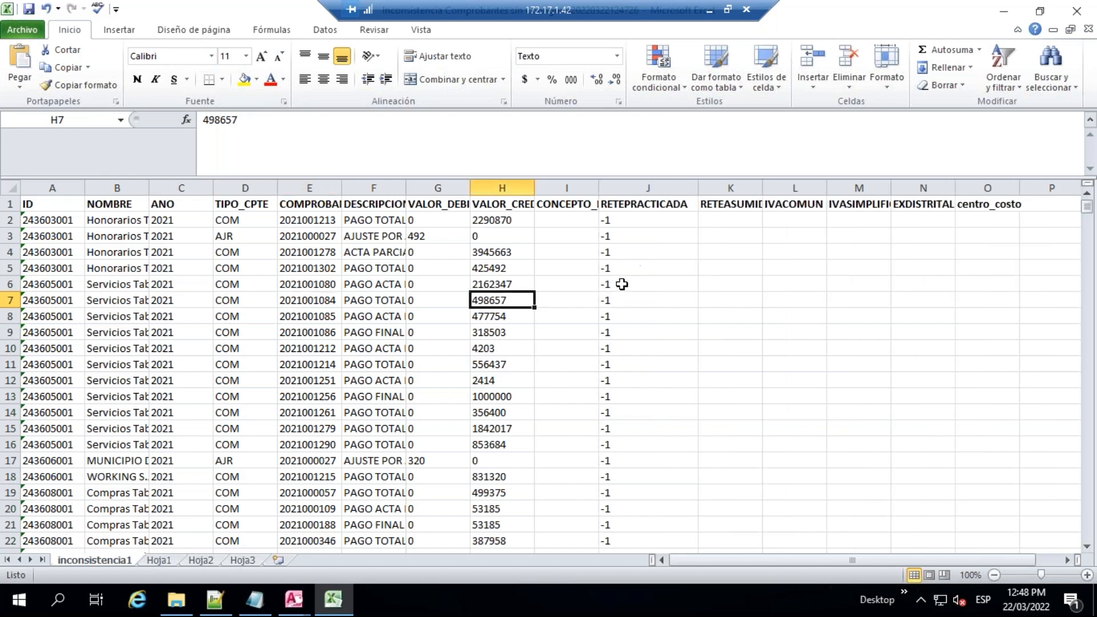
{"action": "scroll", "coordinate": [626, 385], "scroll_direction": "down", "scroll_amount": 10}
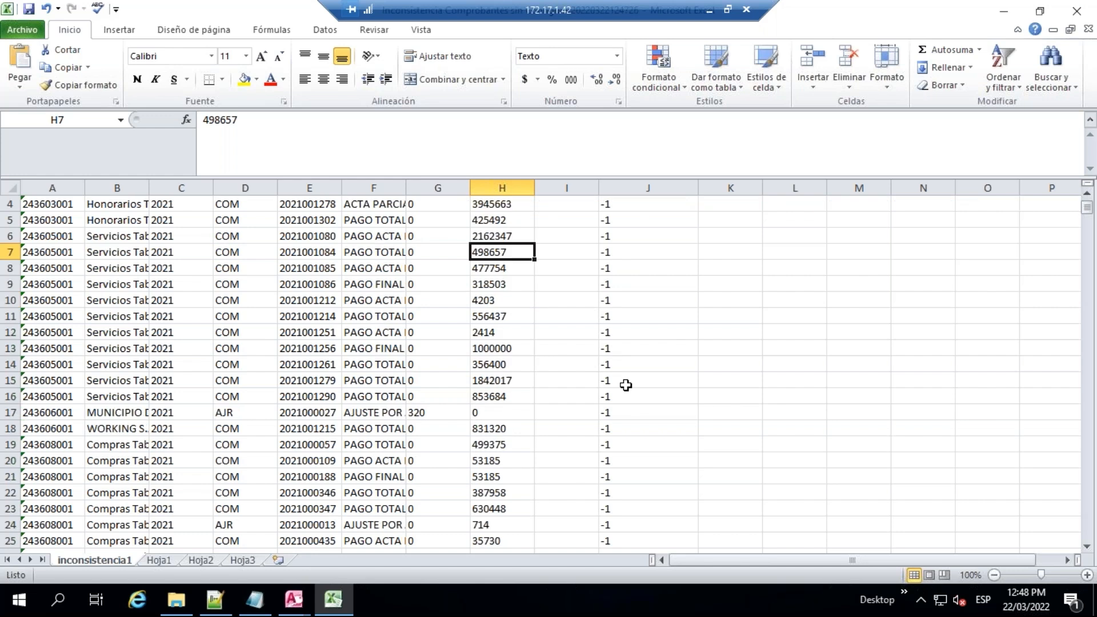
{"action": "scroll", "coordinate": [626, 385], "scroll_direction": "down", "scroll_amount": 15}
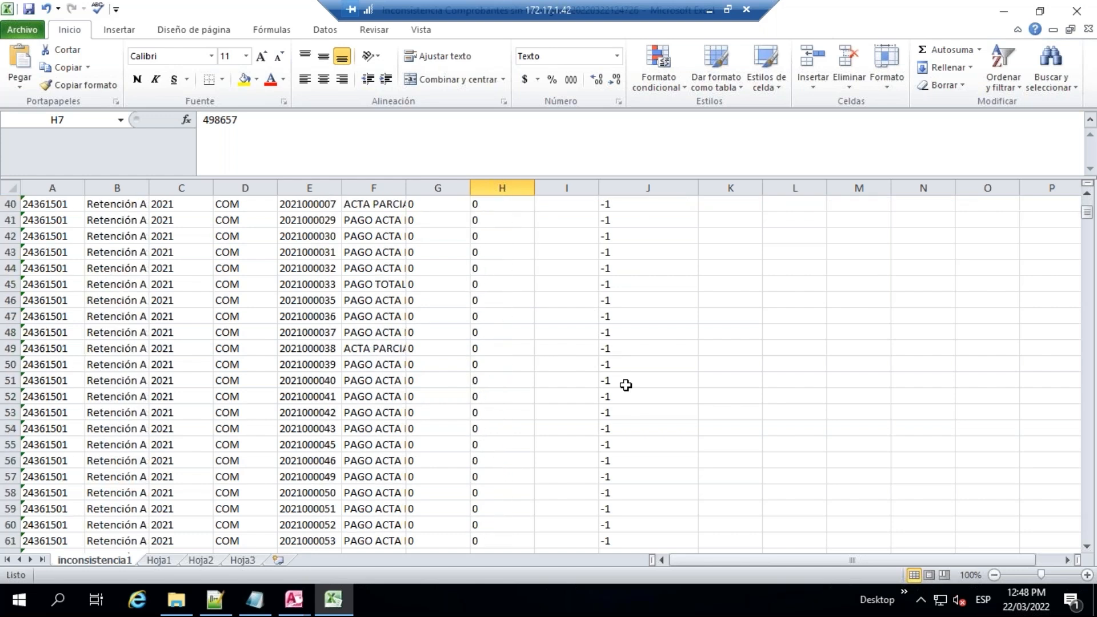
{"action": "scroll", "coordinate": [626, 385], "scroll_direction": "down", "scroll_amount": 20}
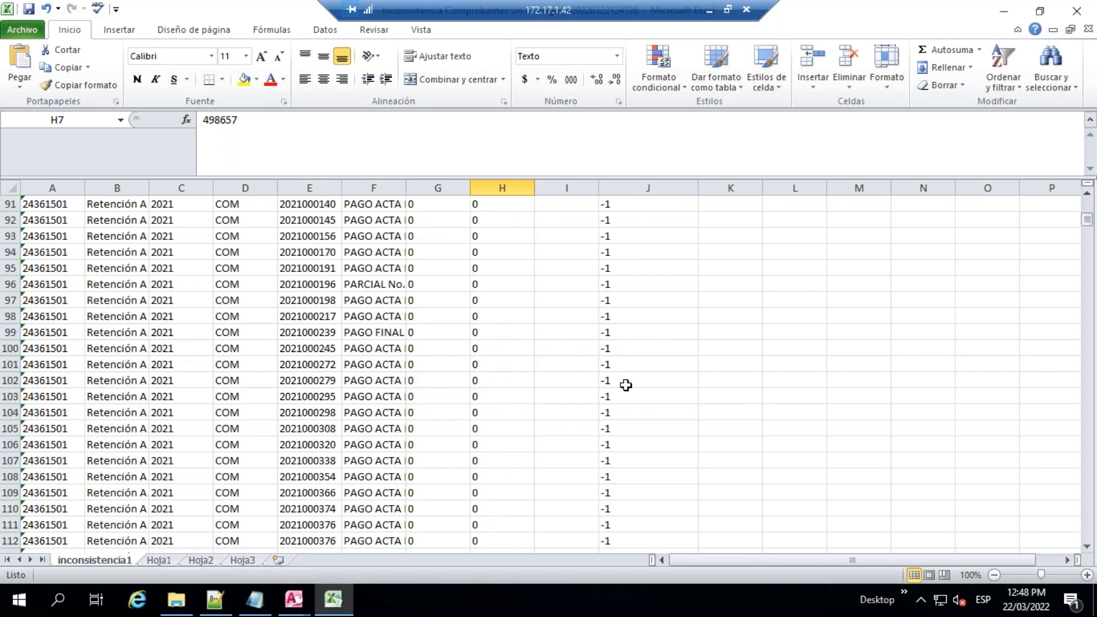
{"action": "scroll", "coordinate": [626, 385], "scroll_direction": "down", "scroll_amount": 13}
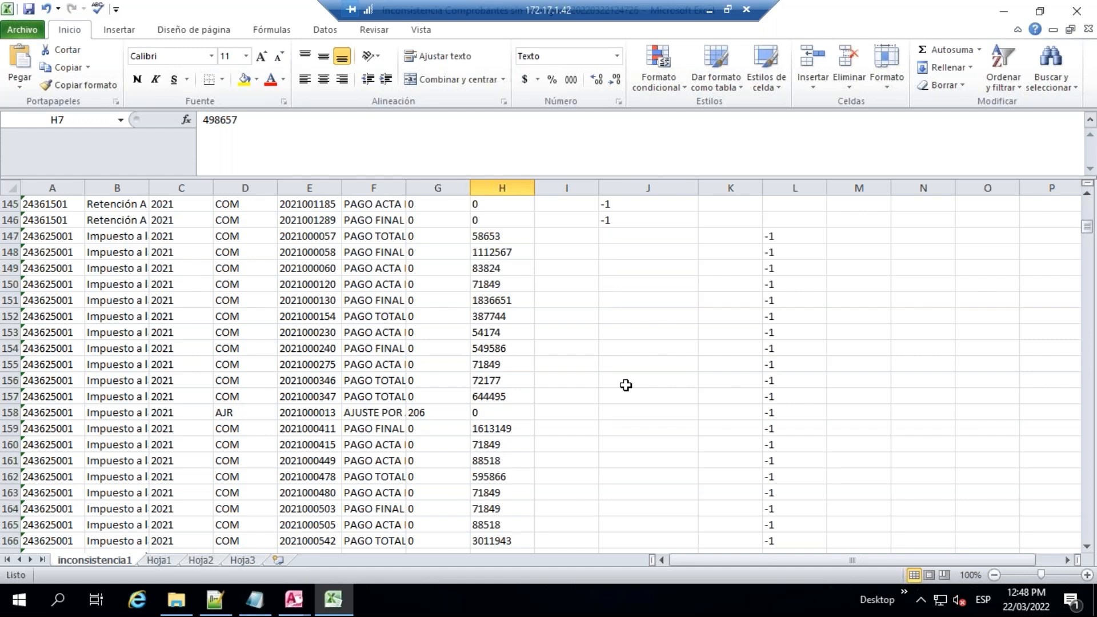
{"action": "scroll", "coordinate": [625, 385], "scroll_direction": "down", "scroll_amount": 9}
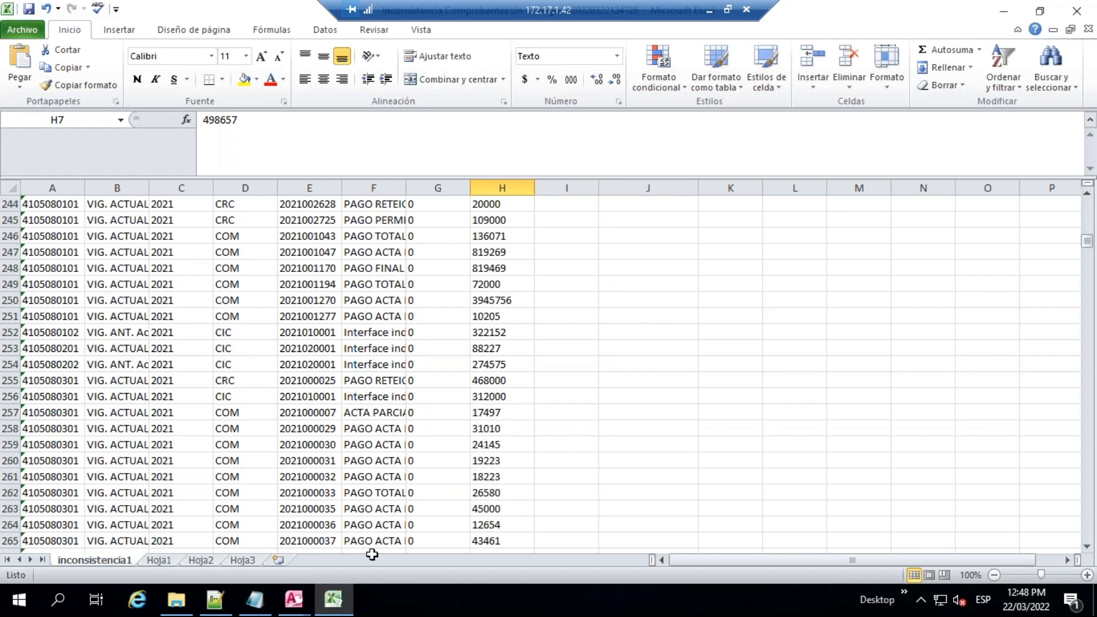
Widen column A around the account codes and check the concept cell of row 264.
{"action": "left_click", "coordinate": [52, 524]}
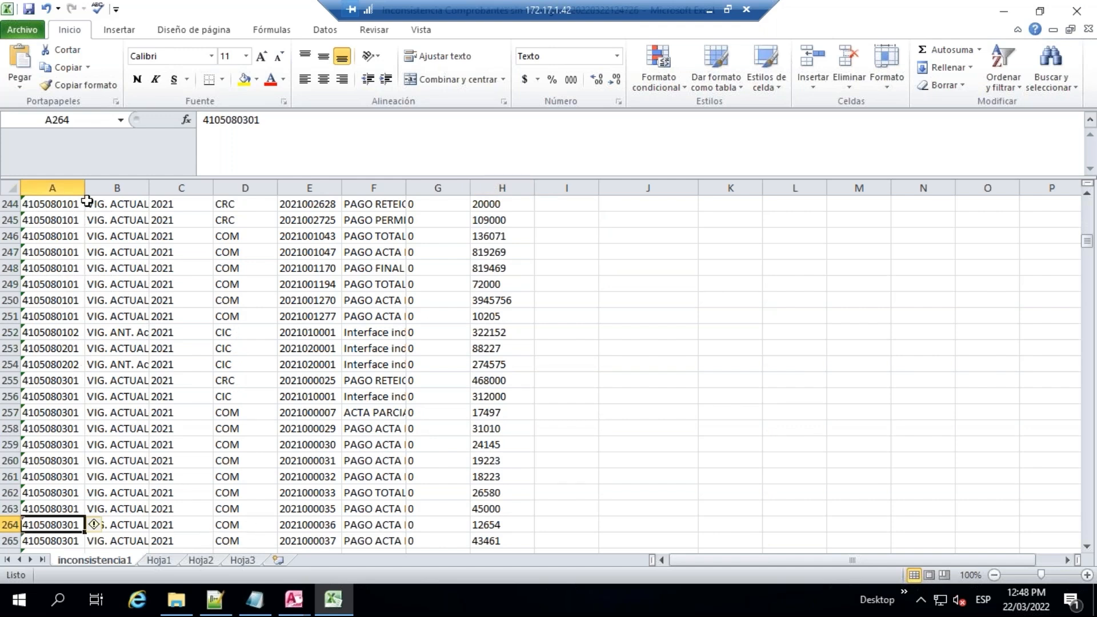
{"action": "left_click_drag", "start_coordinate": [85, 184], "coordinate": [105, 184]}
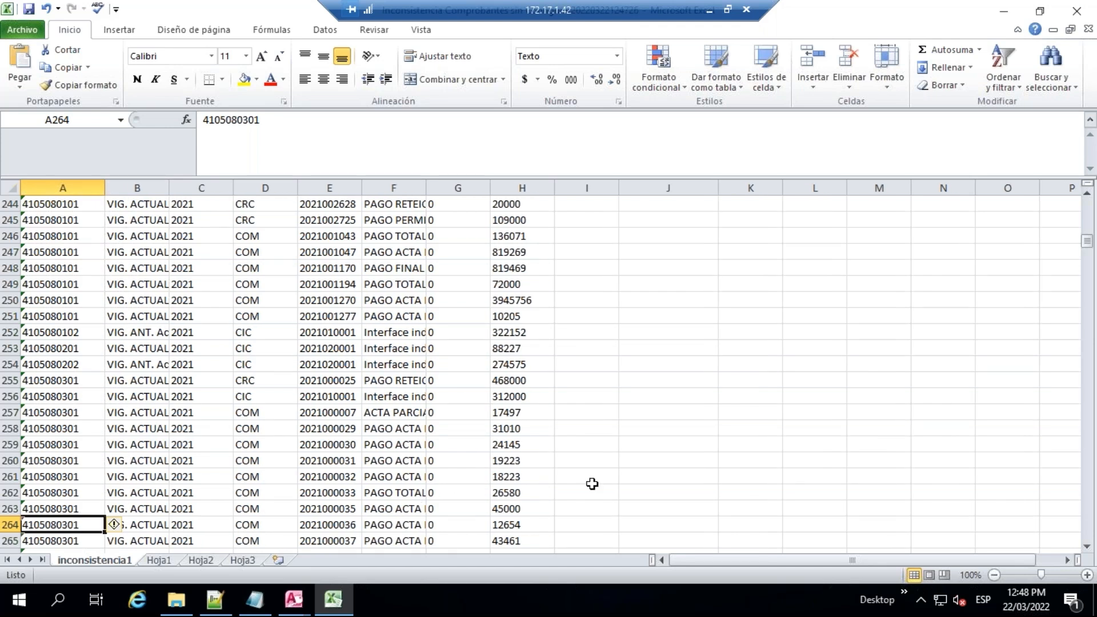
{"action": "left_click", "coordinate": [552, 519]}
{"action": "left_click", "coordinate": [594, 519]}
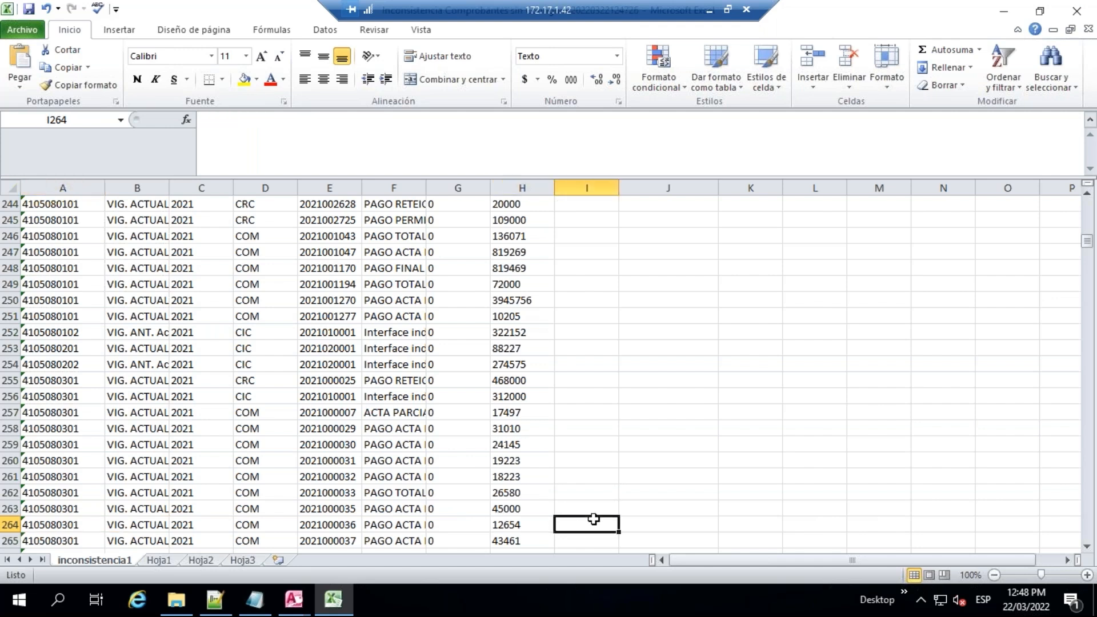
{"action": "scroll", "coordinate": [594, 518], "scroll_direction": "down", "scroll_amount": 6}
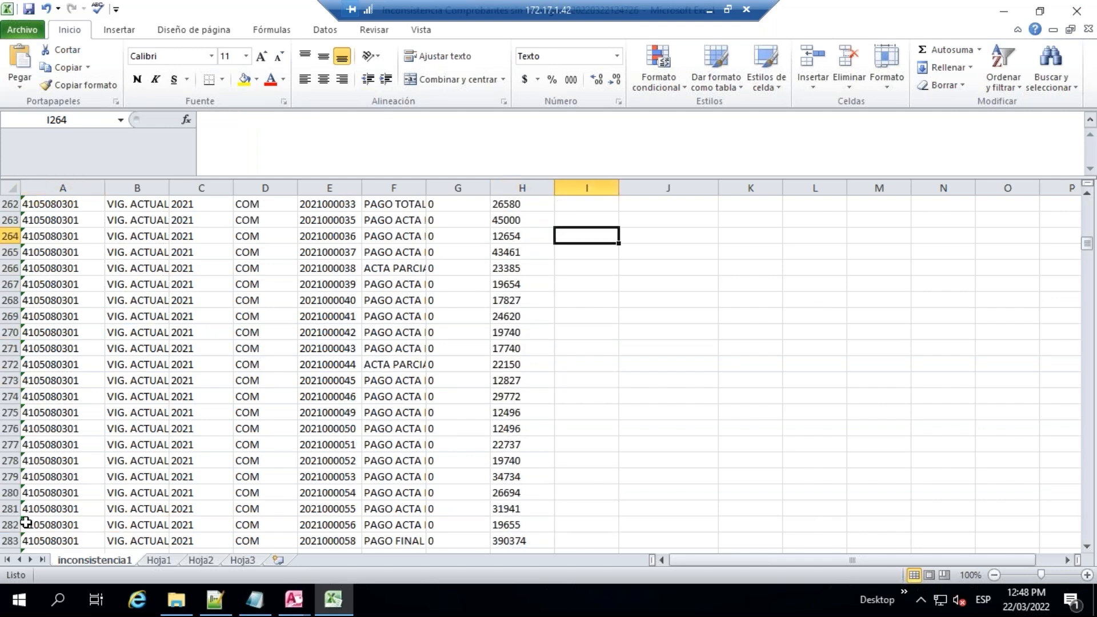
{"action": "left_click_drag", "start_coordinate": [35, 332], "coordinate": [60, 428]}
{"action": "left_click_drag", "start_coordinate": [69, 496], "coordinate": [67, 540]}
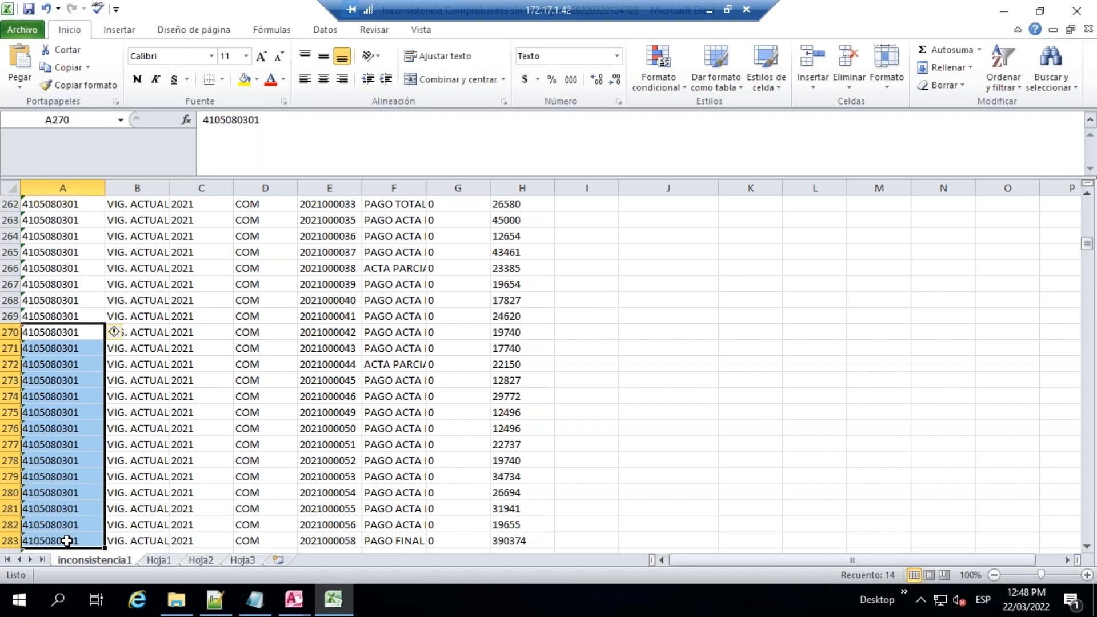
{"action": "left_click", "coordinate": [50, 337]}
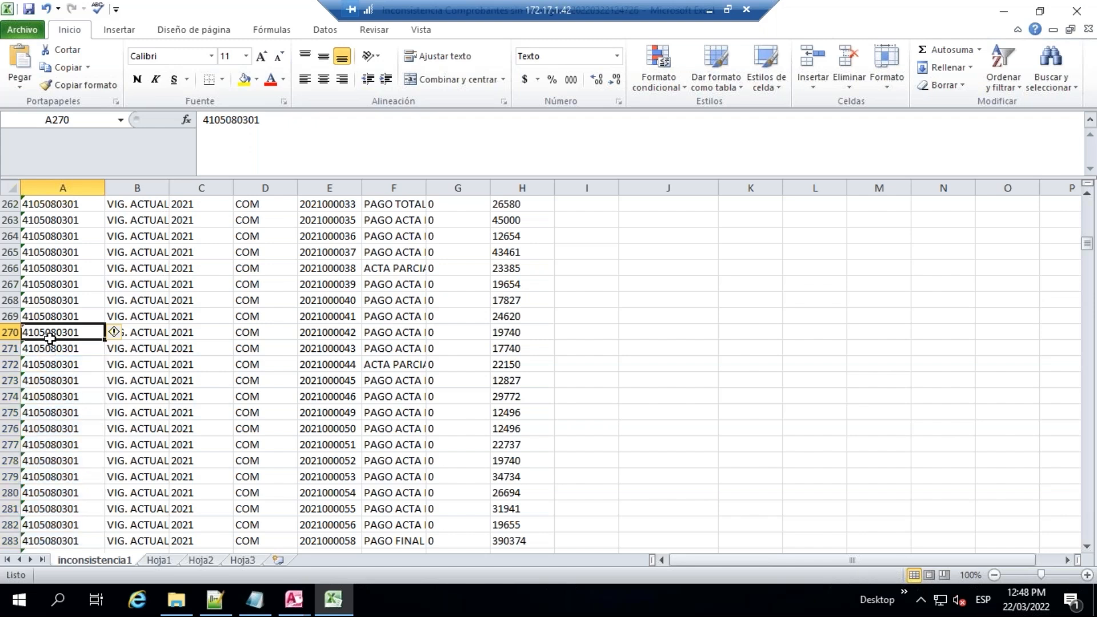
{"action": "left_click", "coordinate": [516, 381]}
{"action": "scroll", "coordinate": [515, 417], "scroll_direction": "down", "scroll_amount": 17}
{"action": "scroll", "coordinate": [120, 457], "scroll_direction": "down", "scroll_amount": 1}
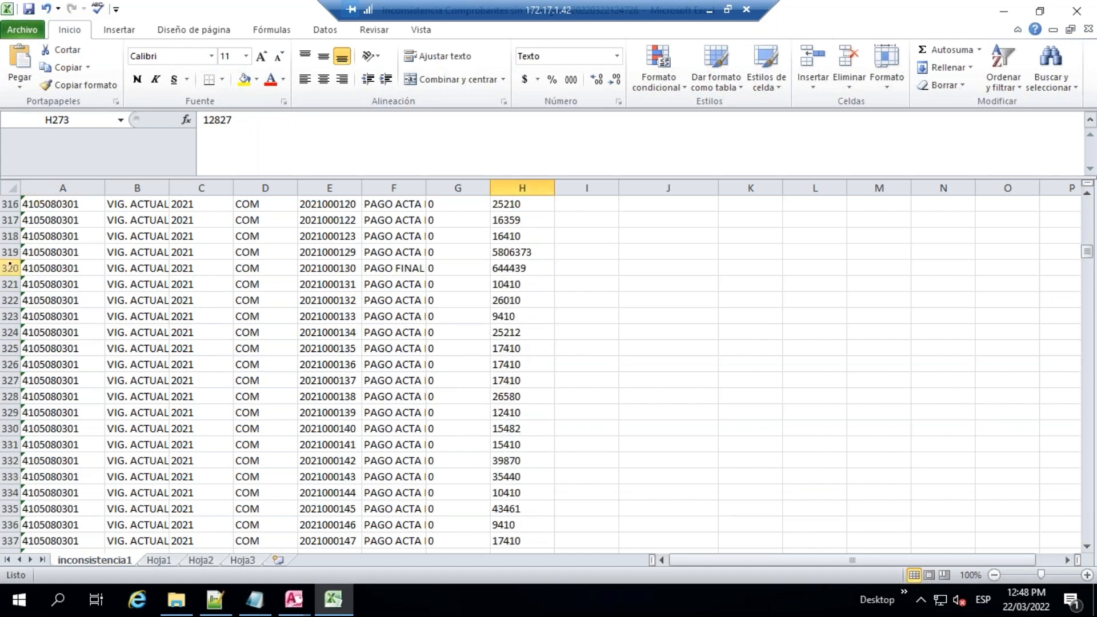
{"action": "left_click", "coordinate": [10, 252]}
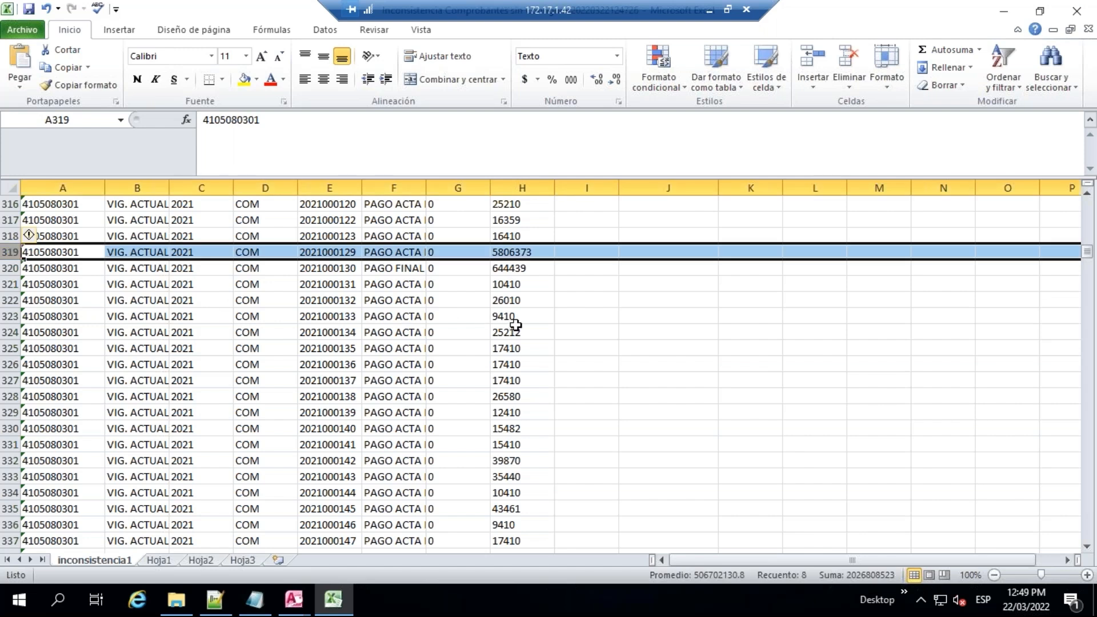
{"action": "scroll", "coordinate": [516, 325], "scroll_direction": "down", "scroll_amount": 20}
{"action": "scroll", "coordinate": [515, 337], "scroll_direction": "down", "scroll_amount": 20}
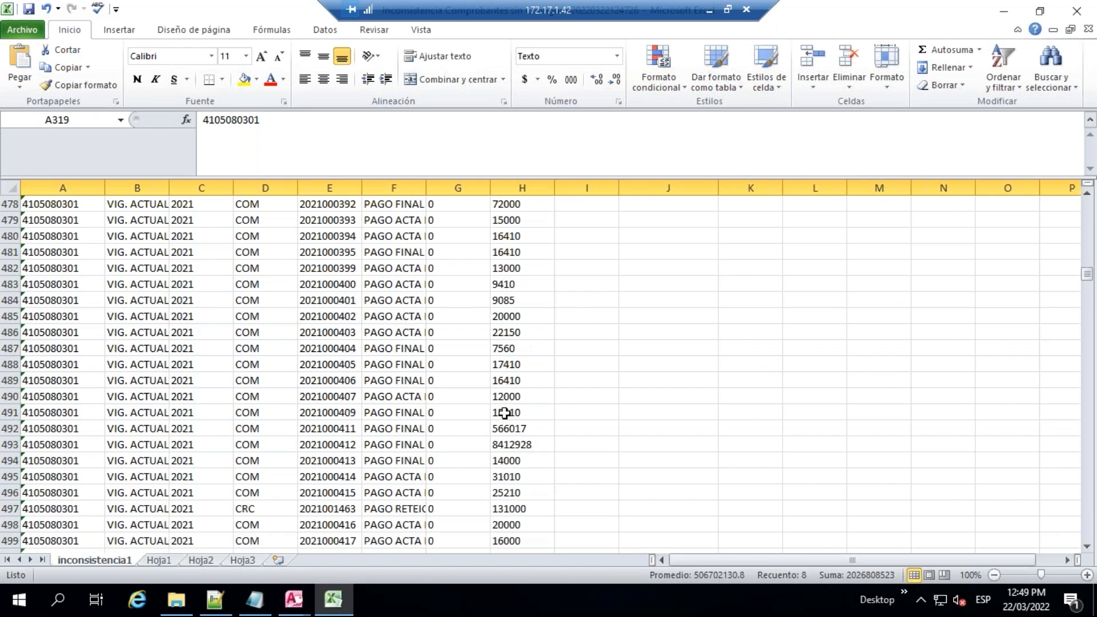
Examine the remaining inconsistency rows past row 2000, comparing voucher types, descriptions and debit and credit values.
{"action": "scroll", "coordinate": [501, 428], "scroll_direction": "down", "scroll_amount": 16}
{"action": "scroll", "coordinate": [501, 428], "scroll_direction": "down", "scroll_amount": 20}
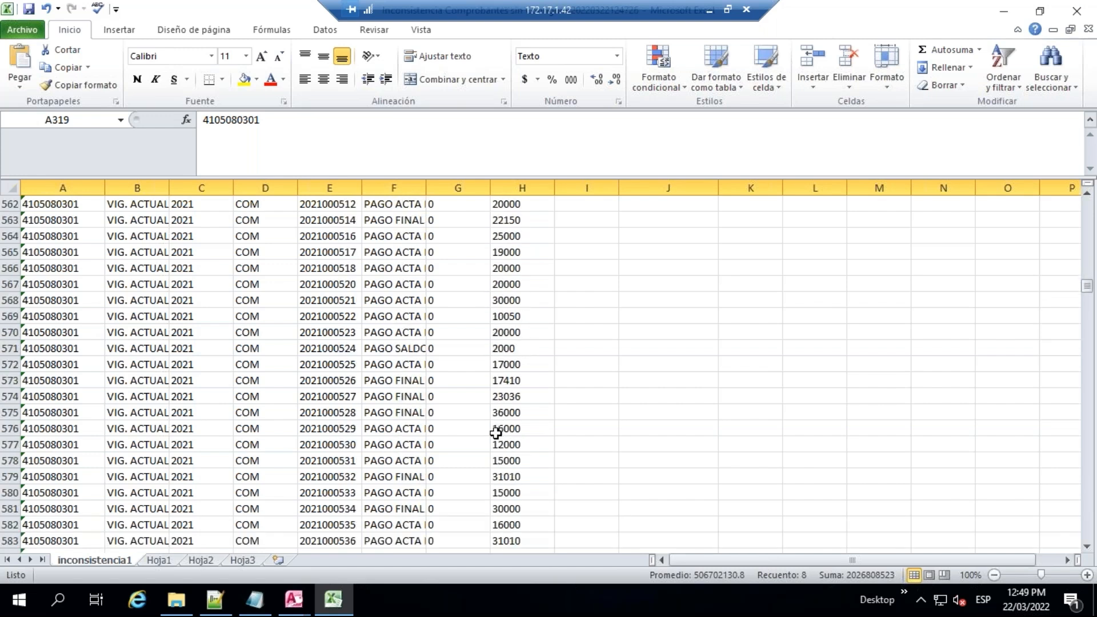
{"action": "scroll", "coordinate": [497, 400], "scroll_direction": "down", "scroll_amount": 7}
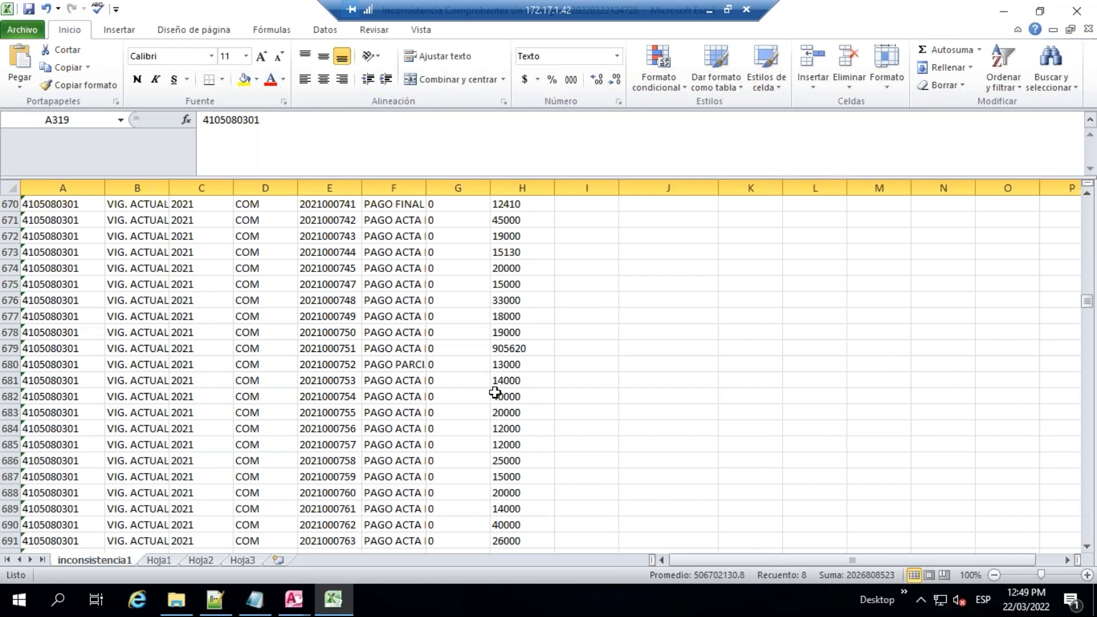
{"action": "scroll", "coordinate": [501, 388], "scroll_direction": "down", "scroll_amount": 4}
{"action": "scroll", "coordinate": [501, 388], "scroll_direction": "down", "scroll_amount": 17}
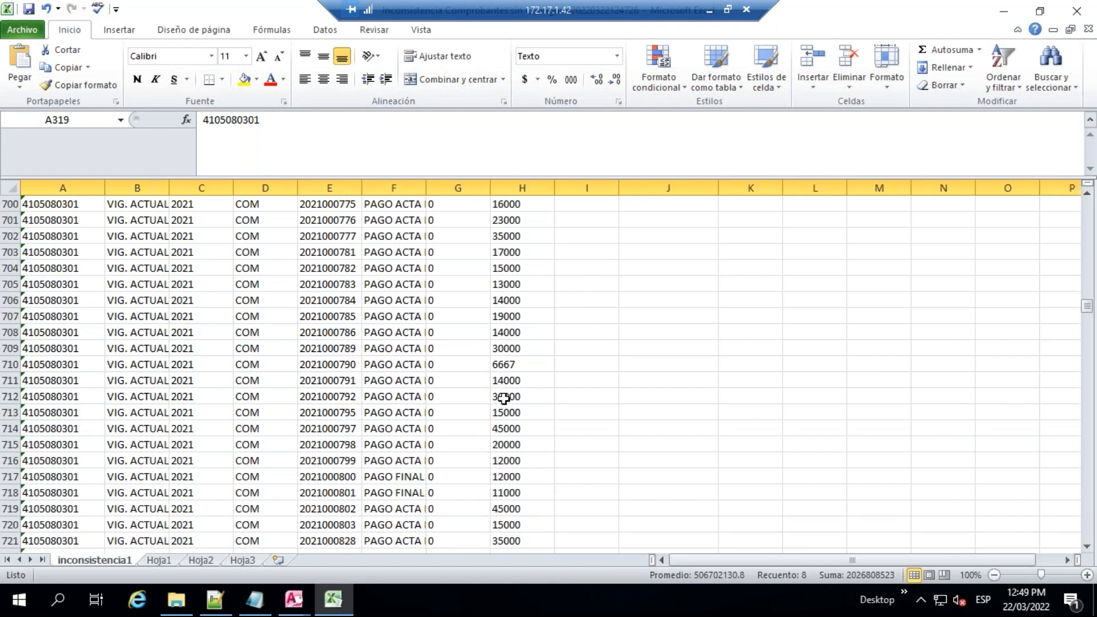
{"action": "left_click_drag", "start_coordinate": [1078, 304], "coordinate": [1082, 501]}
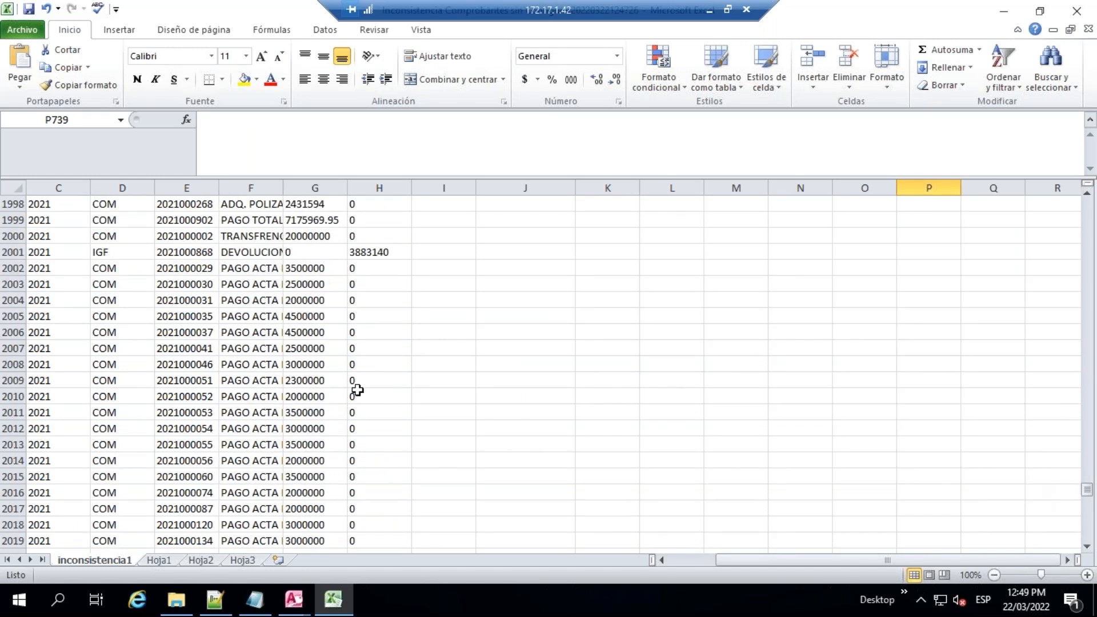
{"action": "scroll", "coordinate": [215, 361], "scroll_direction": "up", "scroll_amount": 2}
{"action": "scroll", "coordinate": [215, 361], "scroll_direction": "up", "scroll_amount": 20}
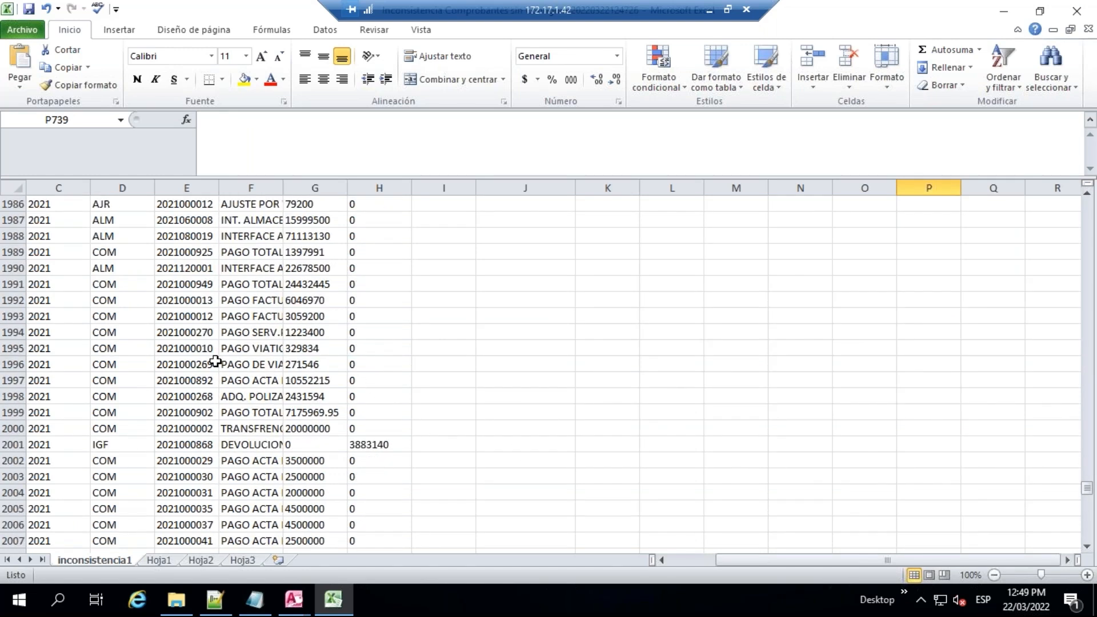
{"action": "scroll", "coordinate": [214, 361], "scroll_direction": "up", "scroll_amount": 15}
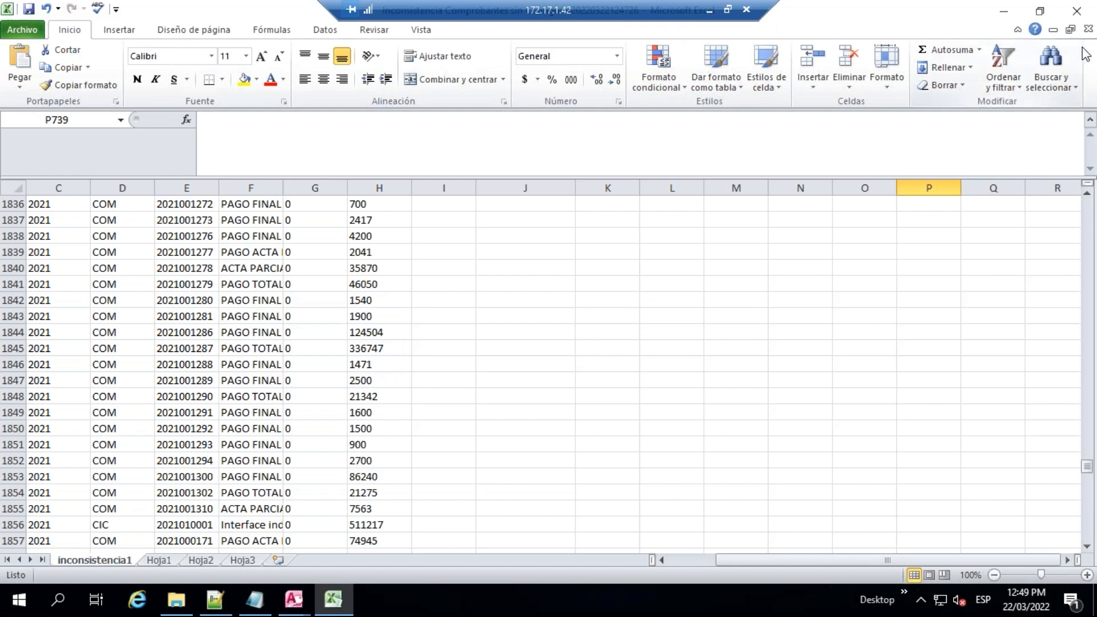
Close the inconsistency workbook without saving and dismiss Sysman's notice about unconfigured vouchers for format 1001.
{"action": "left_click", "coordinate": [1079, 12]}
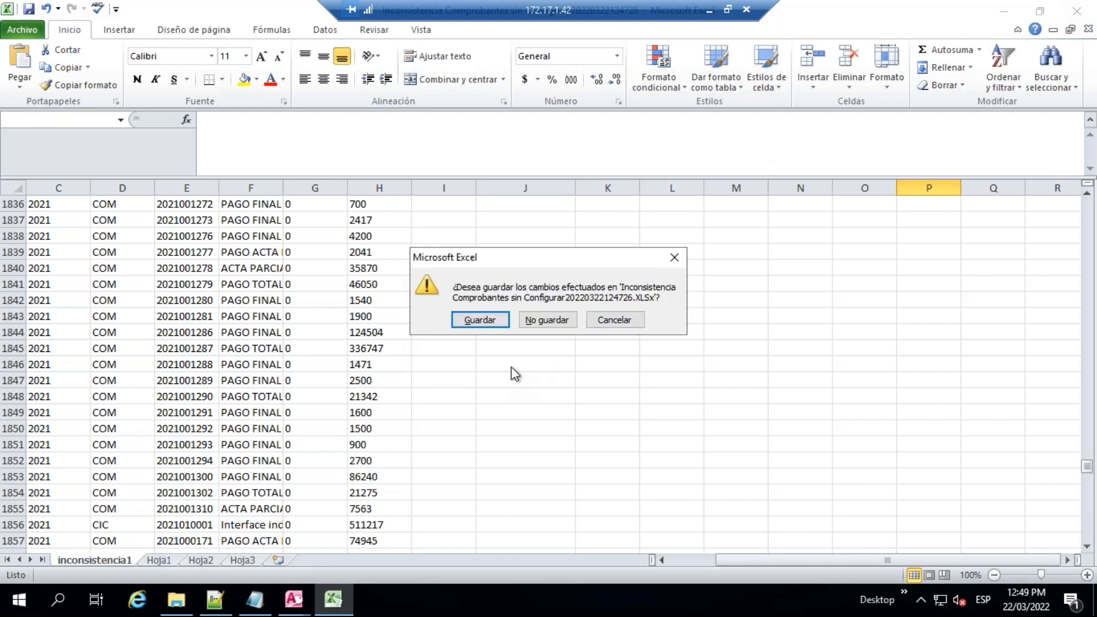
{"action": "left_click", "coordinate": [557, 317]}
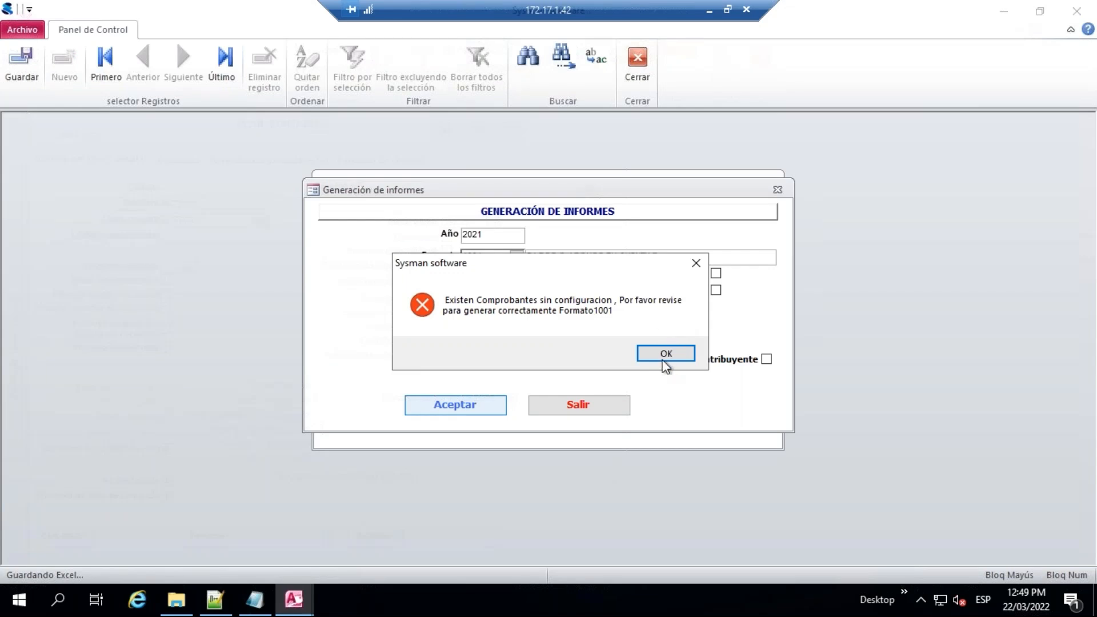
{"action": "left_click", "coordinate": [664, 355]}
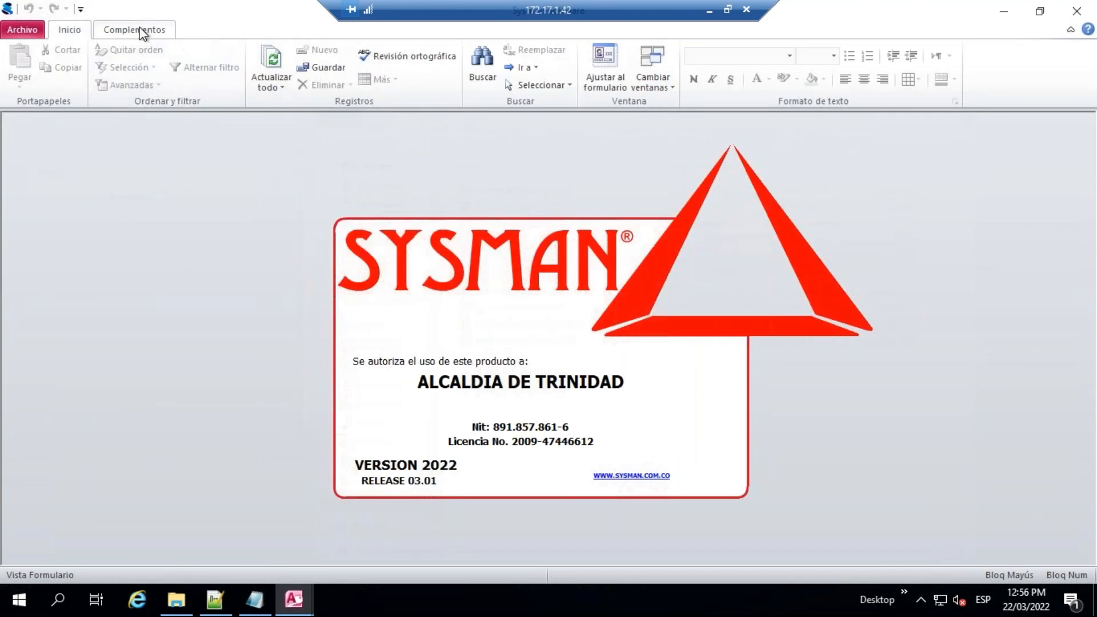
Open the Generar Informe form of the Exógenas application and choose format 1001, PAGOS O ABONOS EN CUENTAS.
{"action": "left_click", "coordinate": [137, 32]}
{"action": "left_click", "coordinate": [51, 49]}
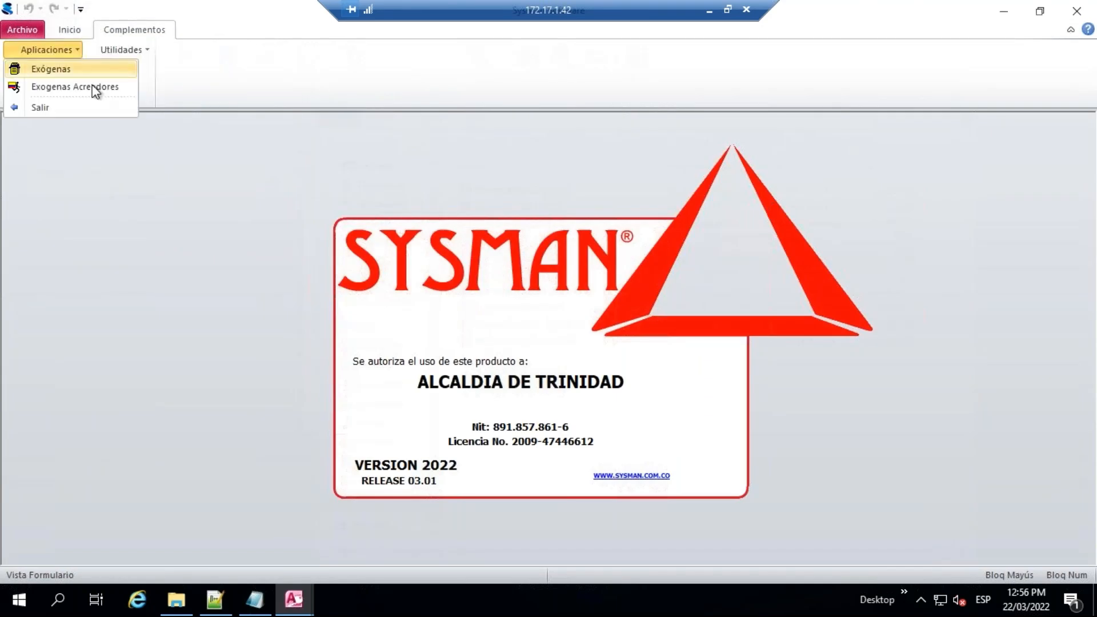
{"action": "left_click", "coordinate": [67, 70]}
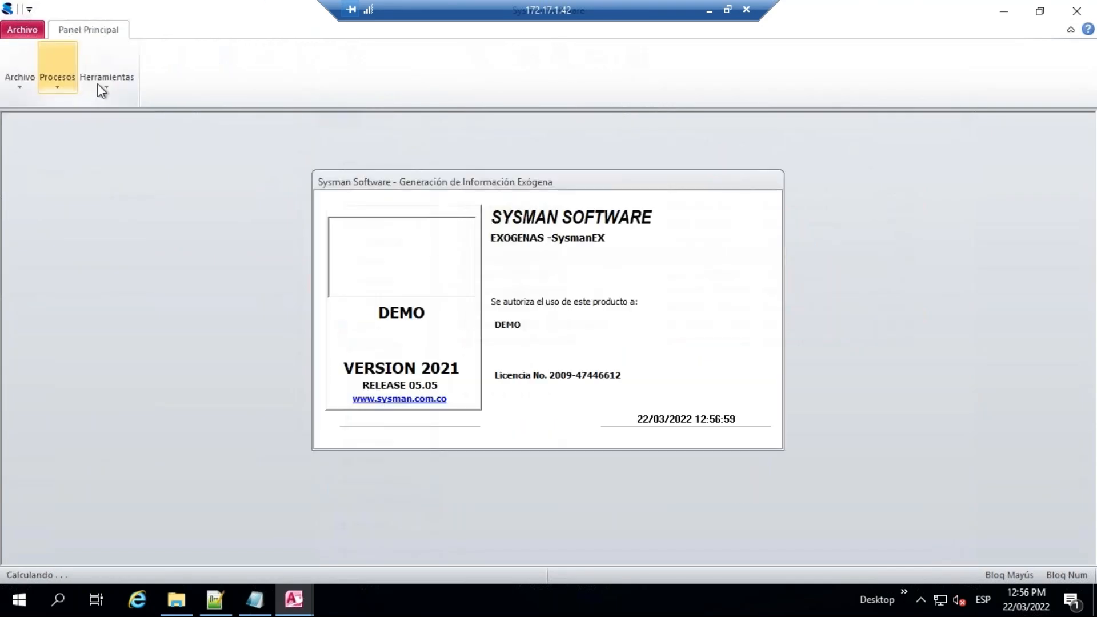
{"action": "left_click", "coordinate": [58, 73]}
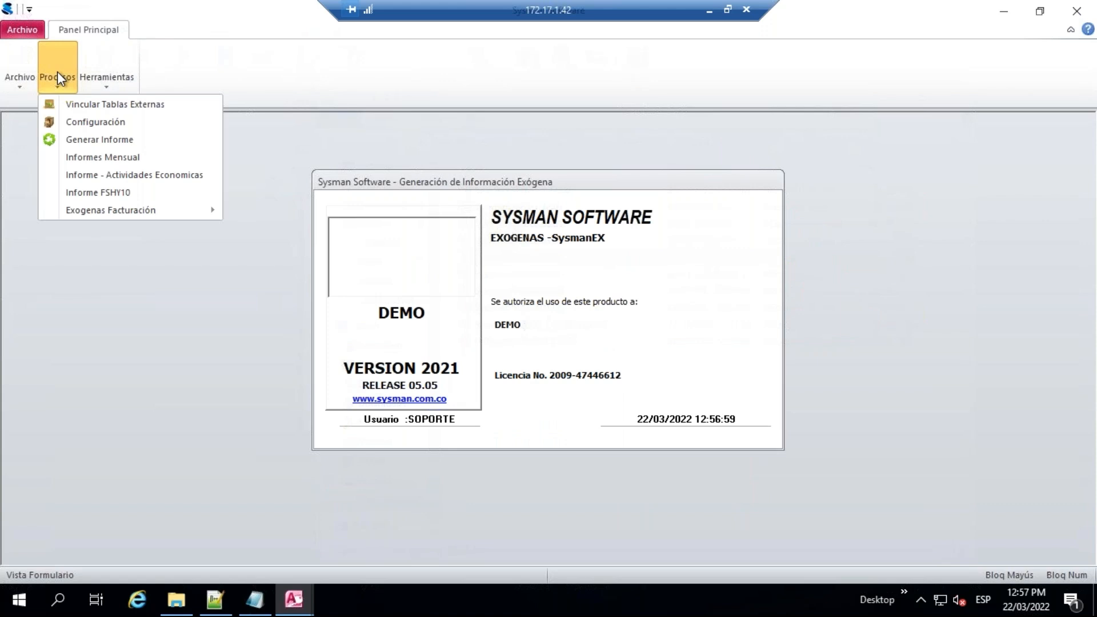
{"action": "left_click", "coordinate": [105, 139]}
{"action": "left_click", "coordinate": [516, 257]}
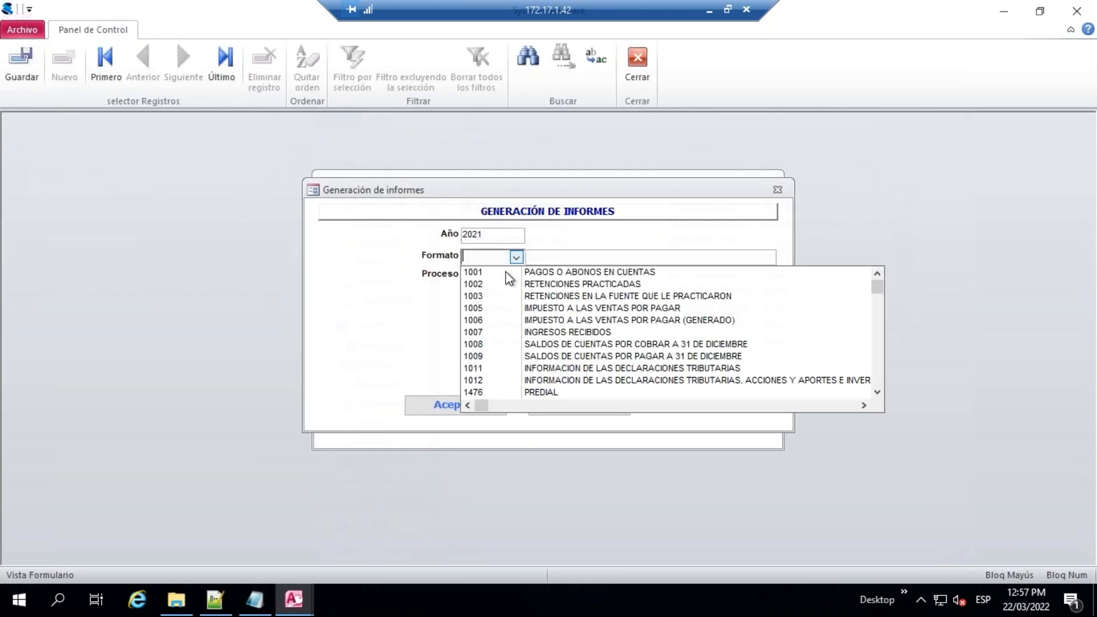
{"action": "left_click", "coordinate": [503, 276]}
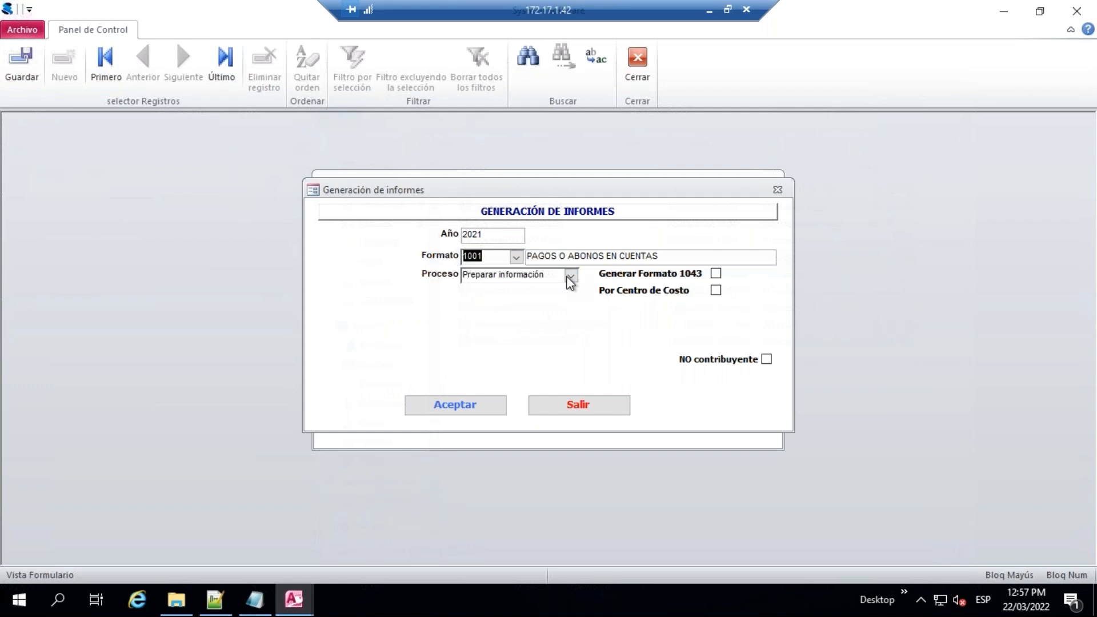
Set the process to Generar informe and check the Excel y Xml output setting.
{"action": "left_click", "coordinate": [571, 276]}
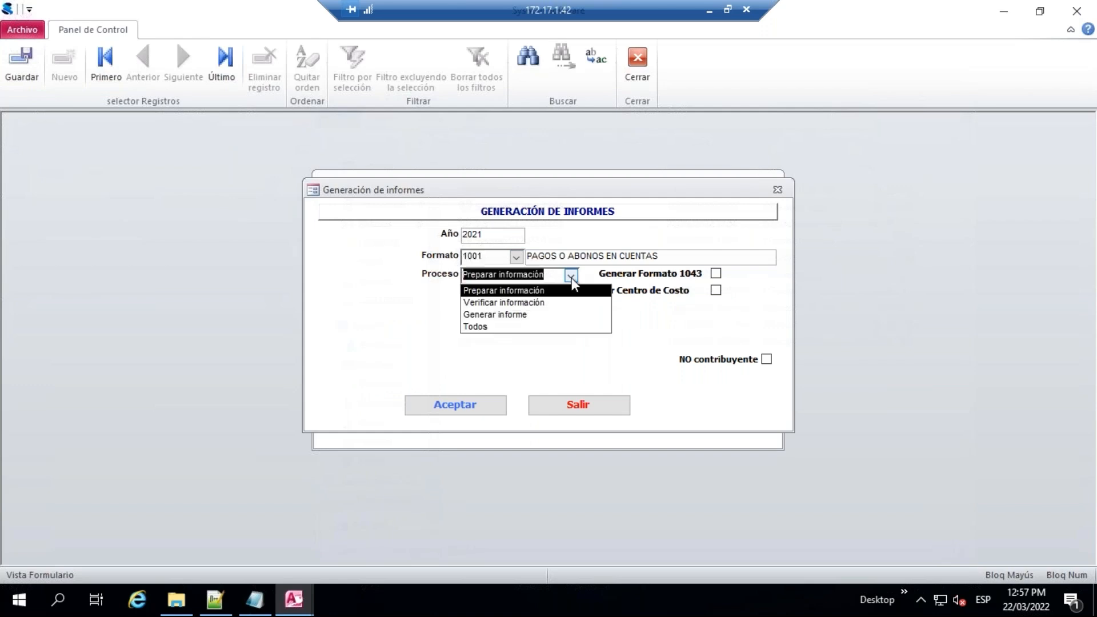
{"action": "left_click", "coordinate": [571, 277]}
{"action": "left_click", "coordinate": [570, 277]}
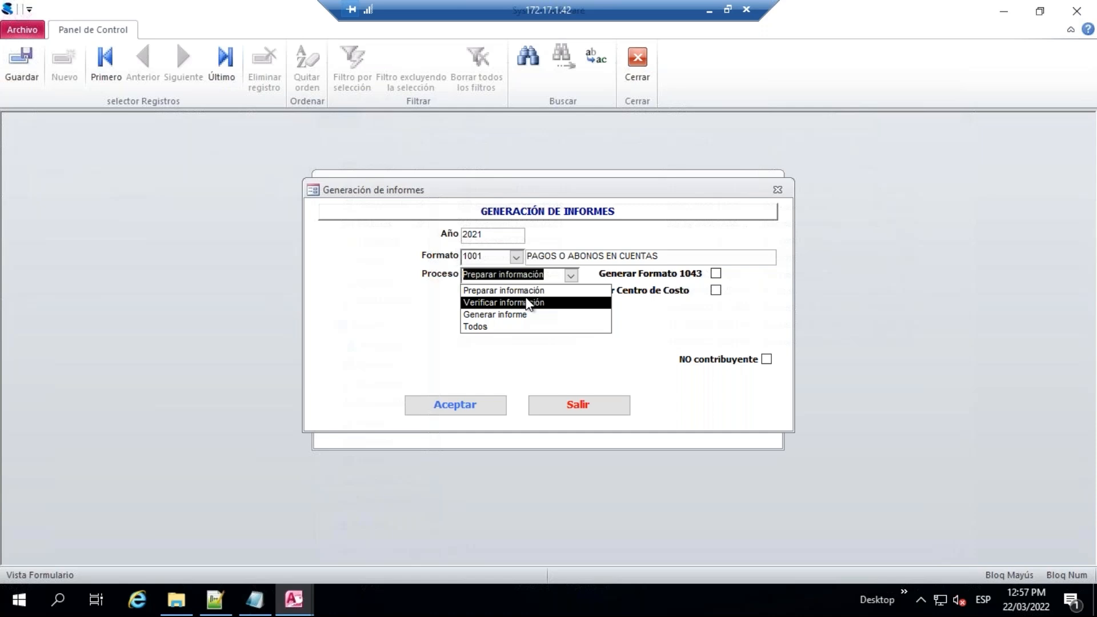
{"action": "left_click", "coordinate": [497, 315]}
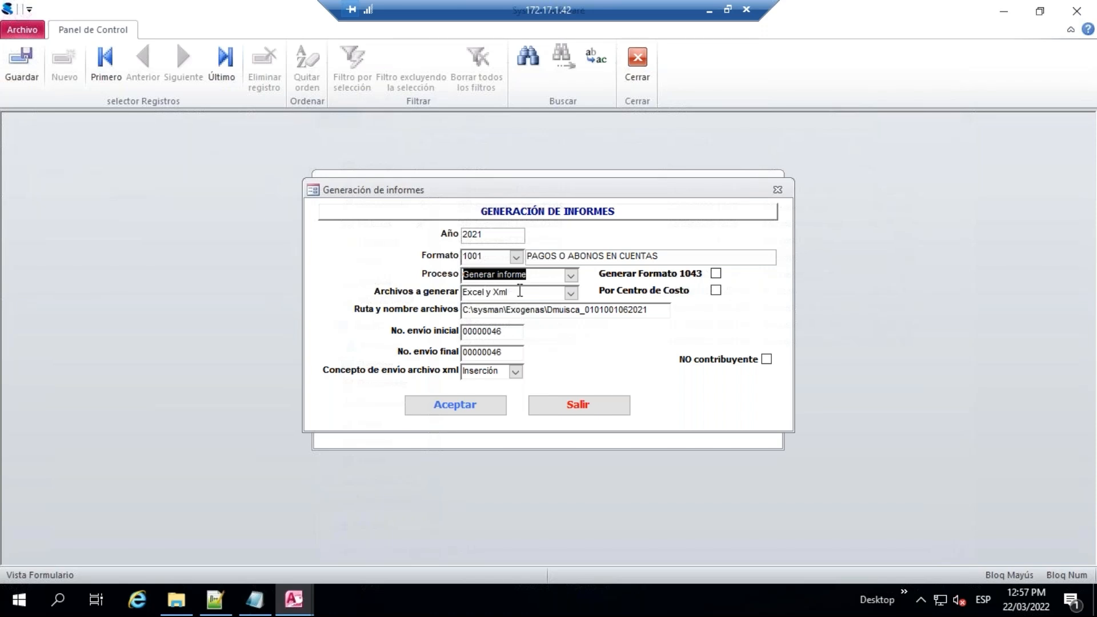
{"action": "left_click", "coordinate": [517, 291]}
{"action": "double_click", "coordinate": [500, 291]}
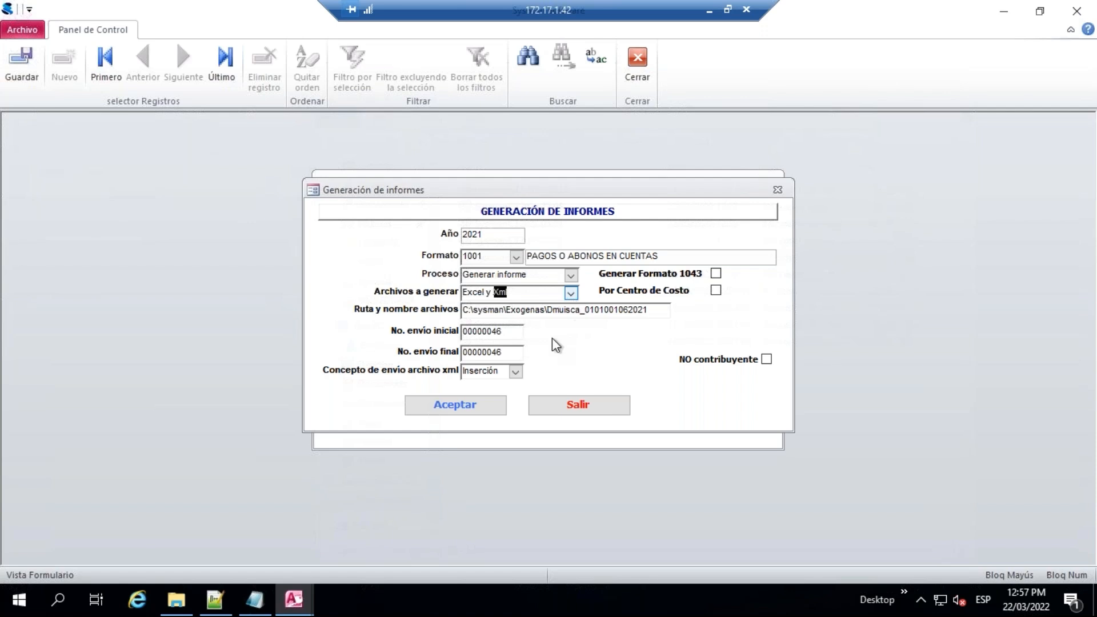
Keep format 1001 with the Generar informe process and run the 2021 report.
{"action": "left_click", "coordinate": [516, 257]}
{"action": "left_click", "coordinate": [516, 257]}
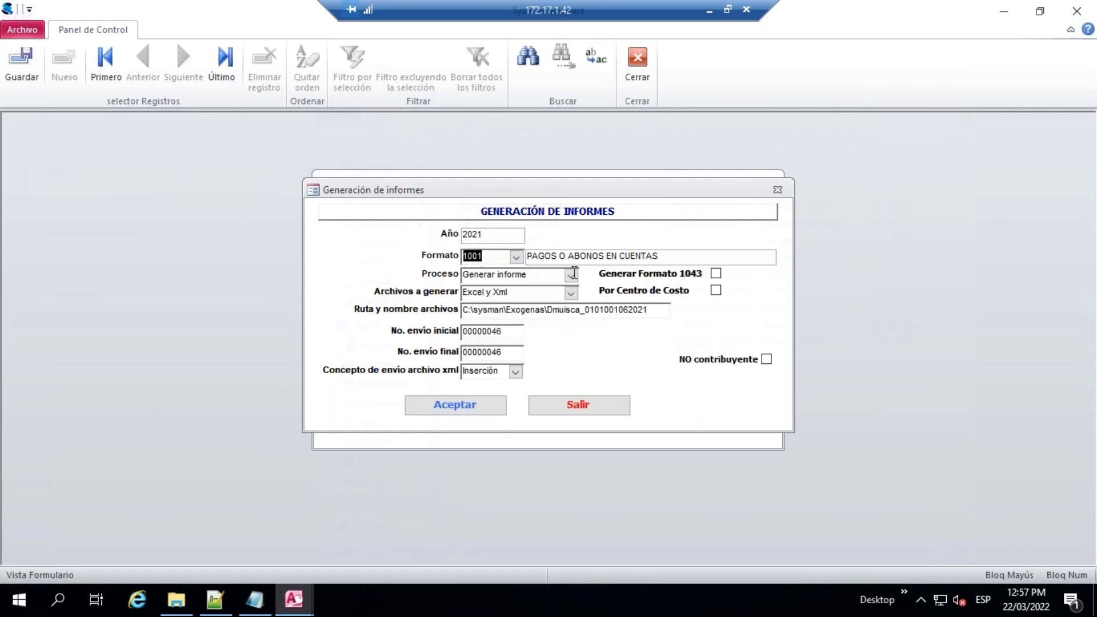
{"action": "left_click", "coordinate": [571, 276]}
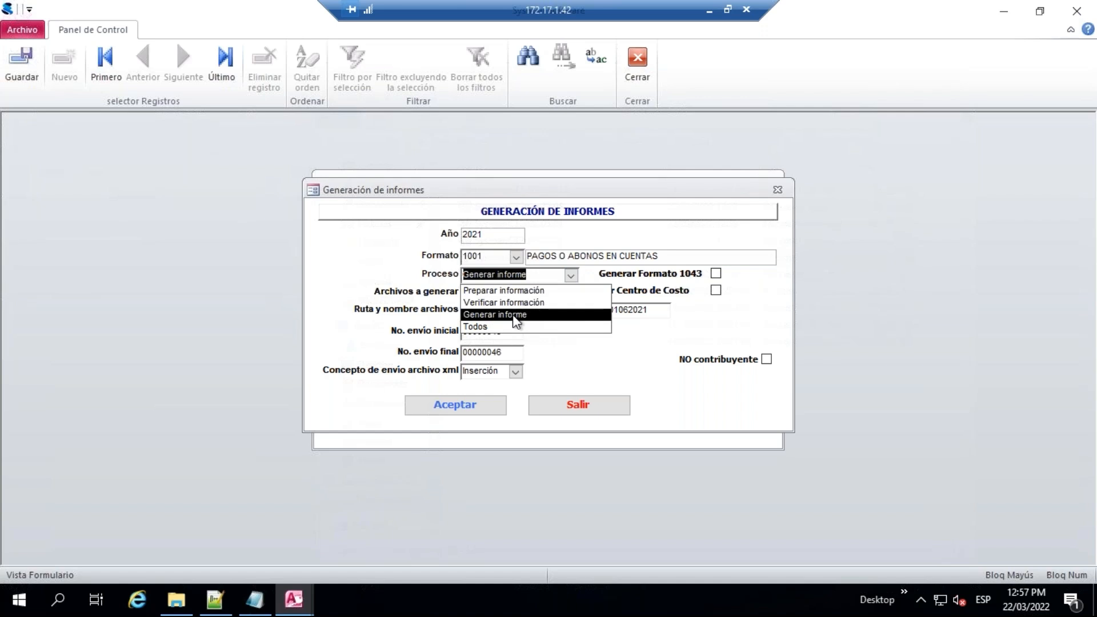
{"action": "left_click", "coordinate": [514, 314]}
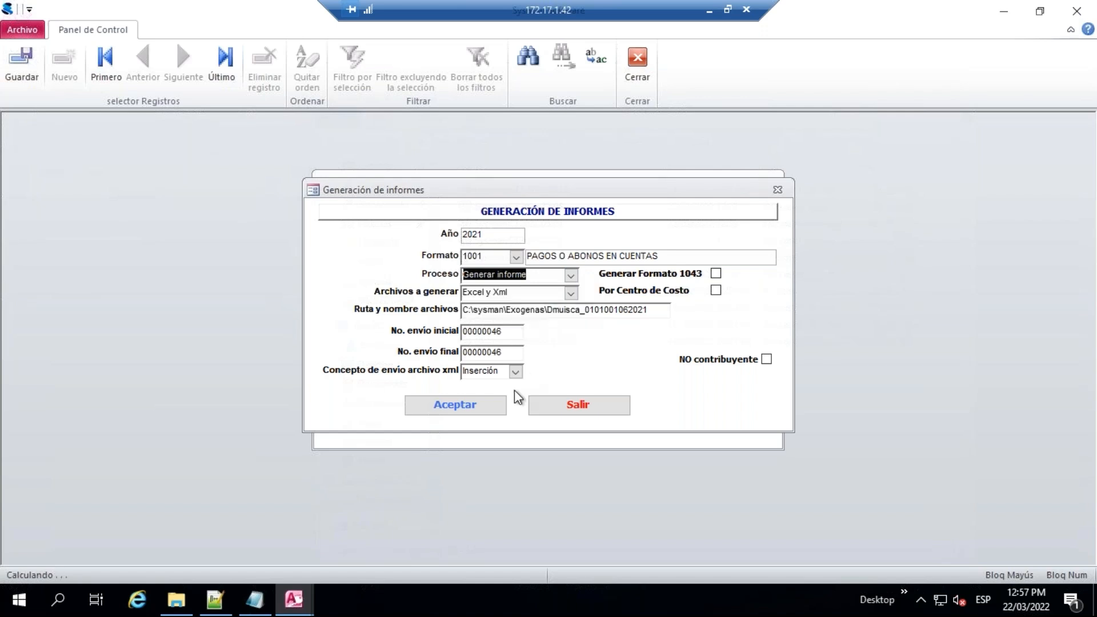
{"action": "left_click", "coordinate": [468, 412]}
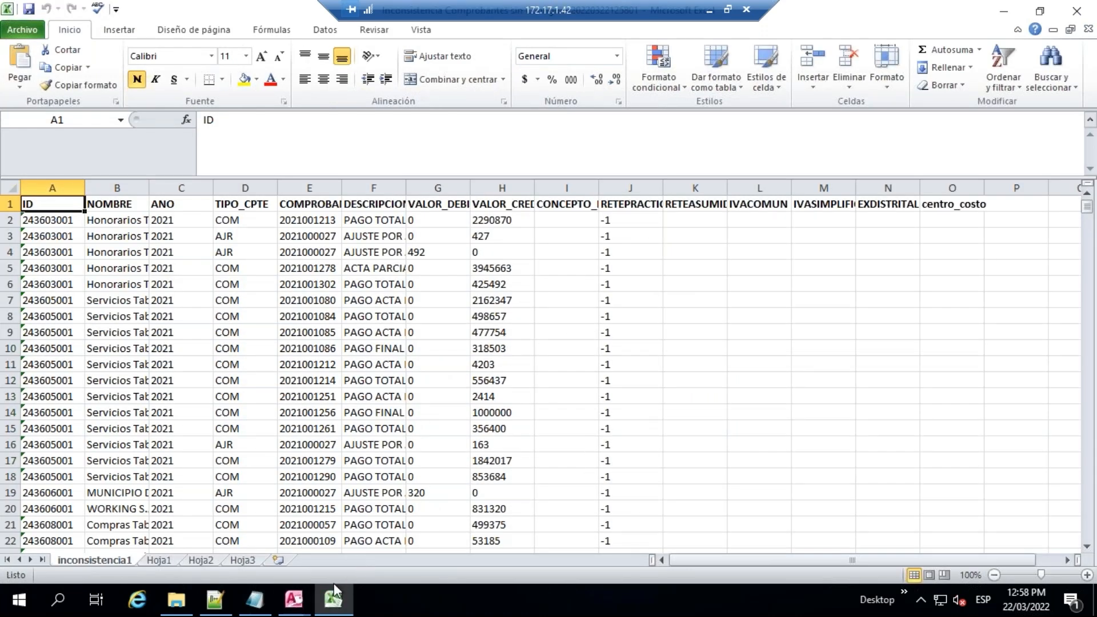
Return to the Sysman report window and dismiss its message to bring up the generated format 1001 workbook.
{"action": "mouse_move", "coordinate": [299, 597]}
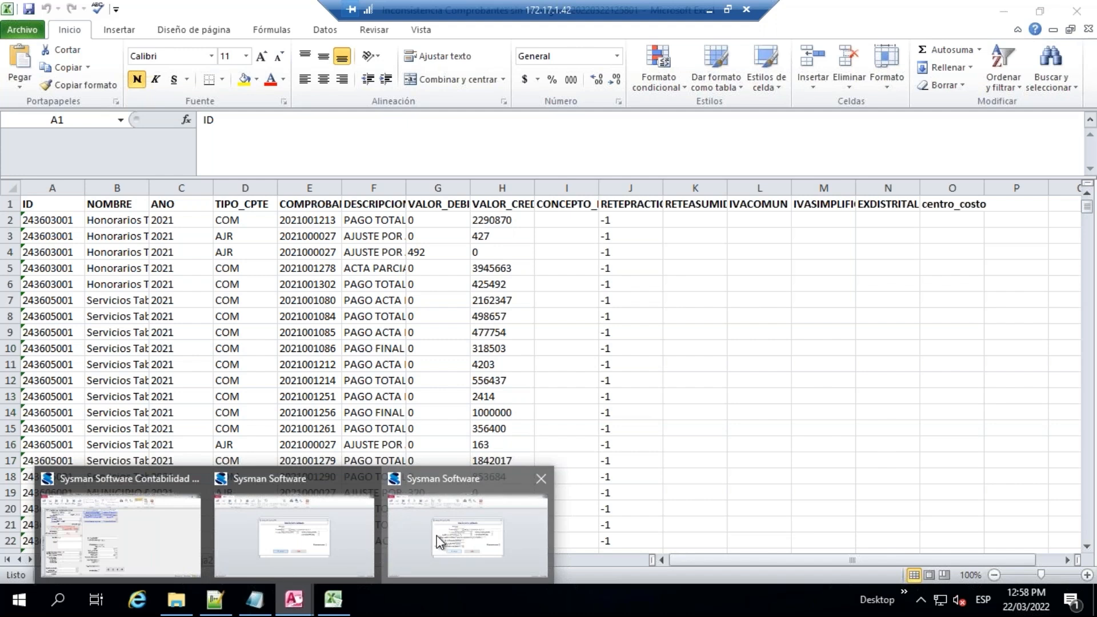
{"action": "left_click", "coordinate": [426, 543]}
{"action": "left_click", "coordinate": [680, 374]}
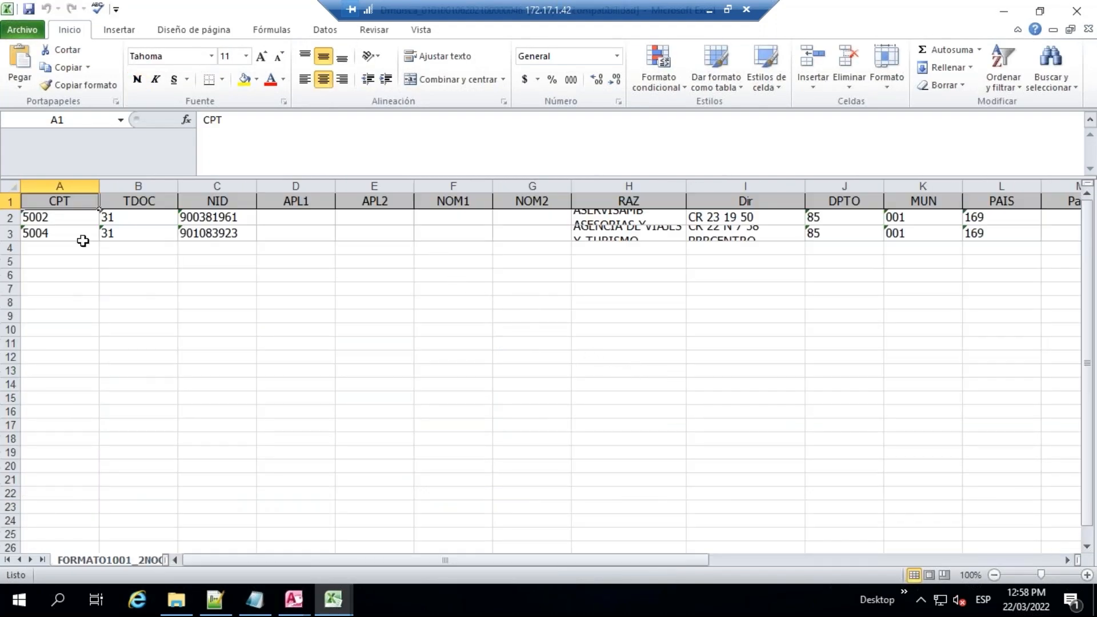
Increase the height of rows 2 and 3 and check the full company name in the RAZ cell of row 2.
{"action": "left_click_drag", "start_coordinate": [11, 224], "coordinate": [49, 249]}
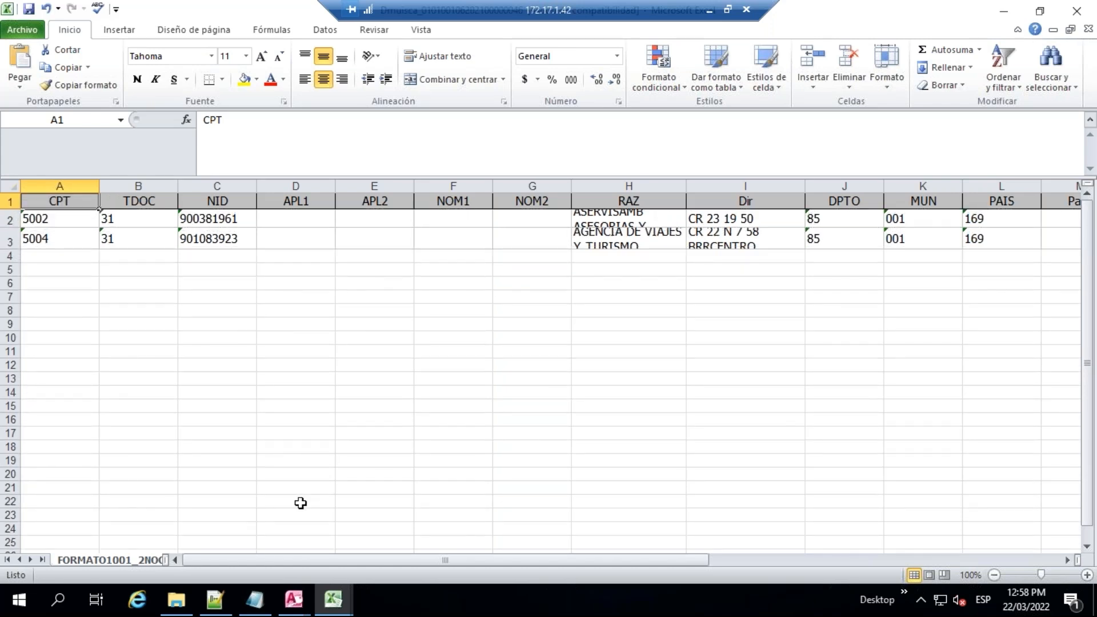
{"action": "left_click", "coordinate": [254, 609]}
{"action": "left_click", "coordinate": [255, 609]}
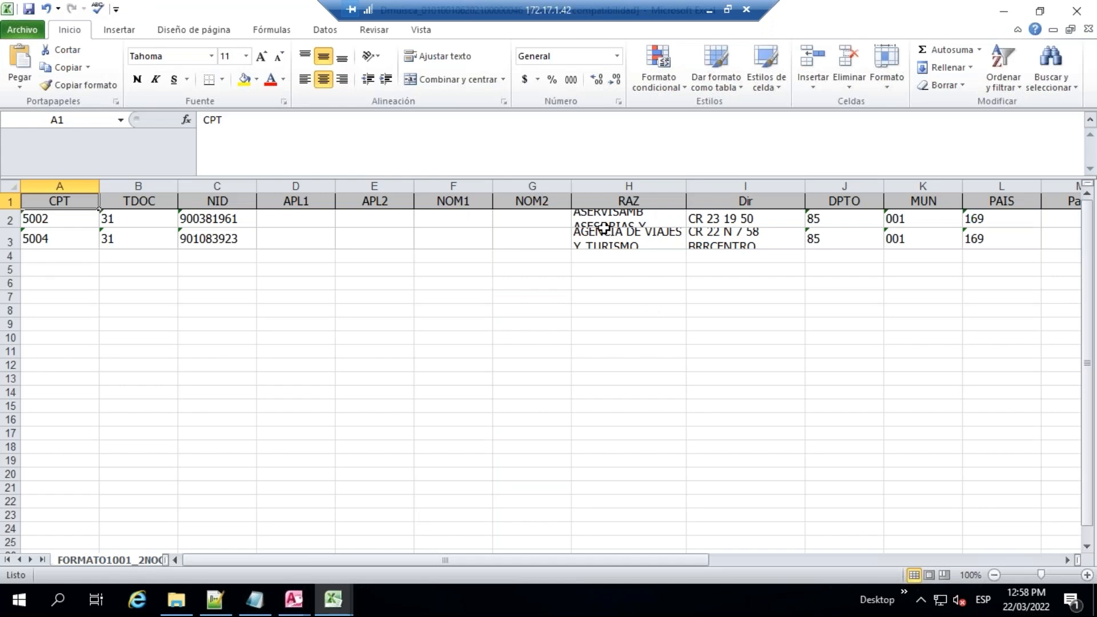
{"action": "left_click", "coordinate": [590, 217]}
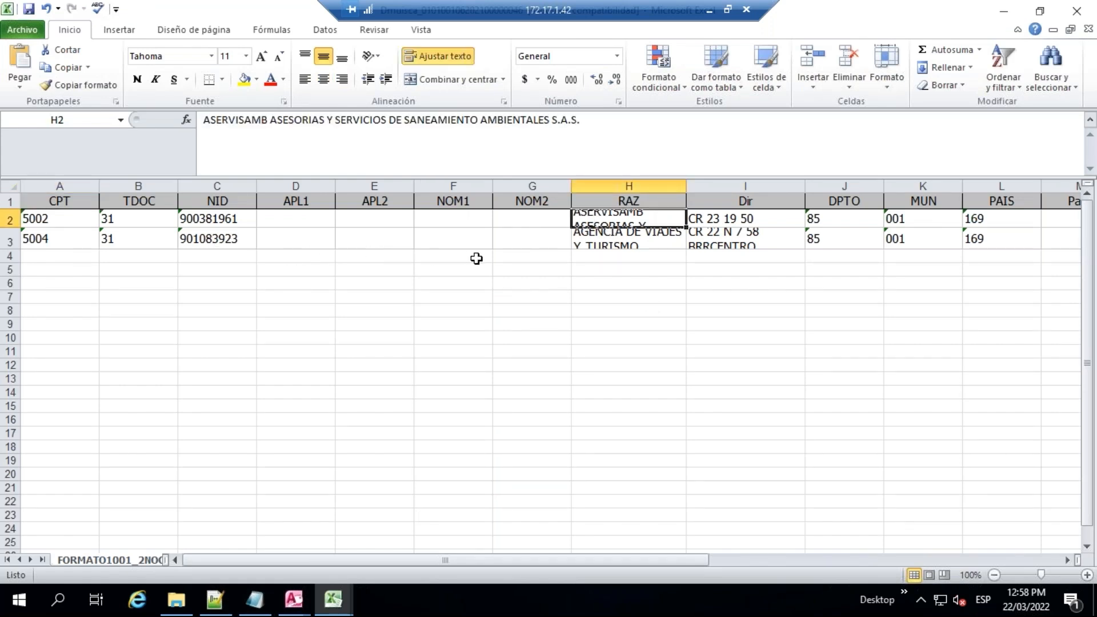
{"action": "left_click_drag", "start_coordinate": [21, 228], "coordinate": [12, 267]}
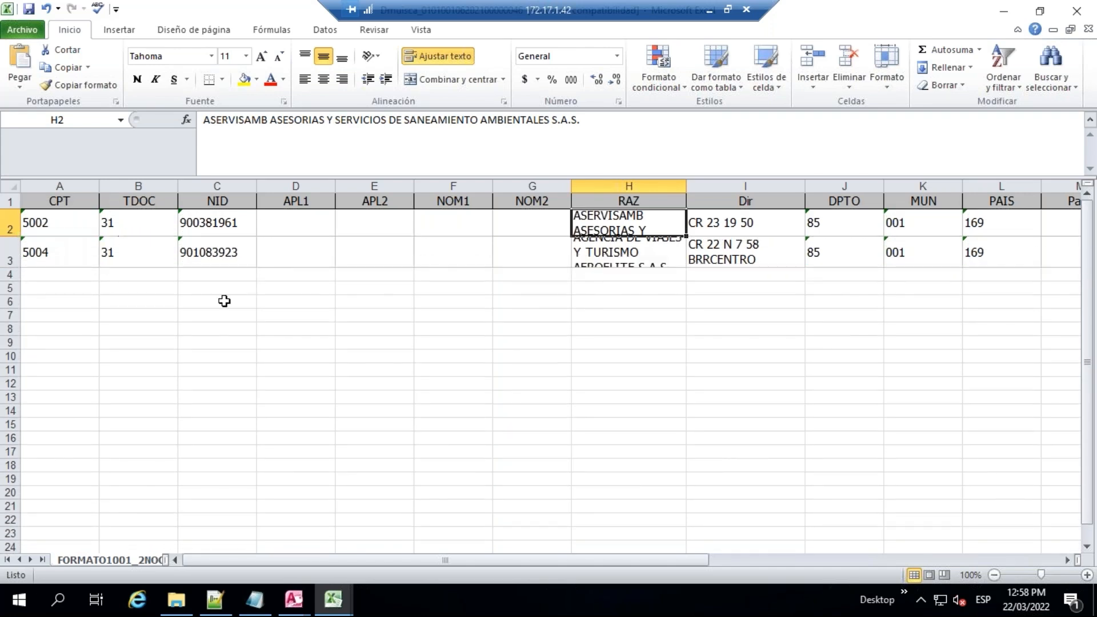
Review row 2's concept, document type, tax ID, name, address and location columns from CPT onward.
{"action": "left_click", "coordinate": [67, 224]}
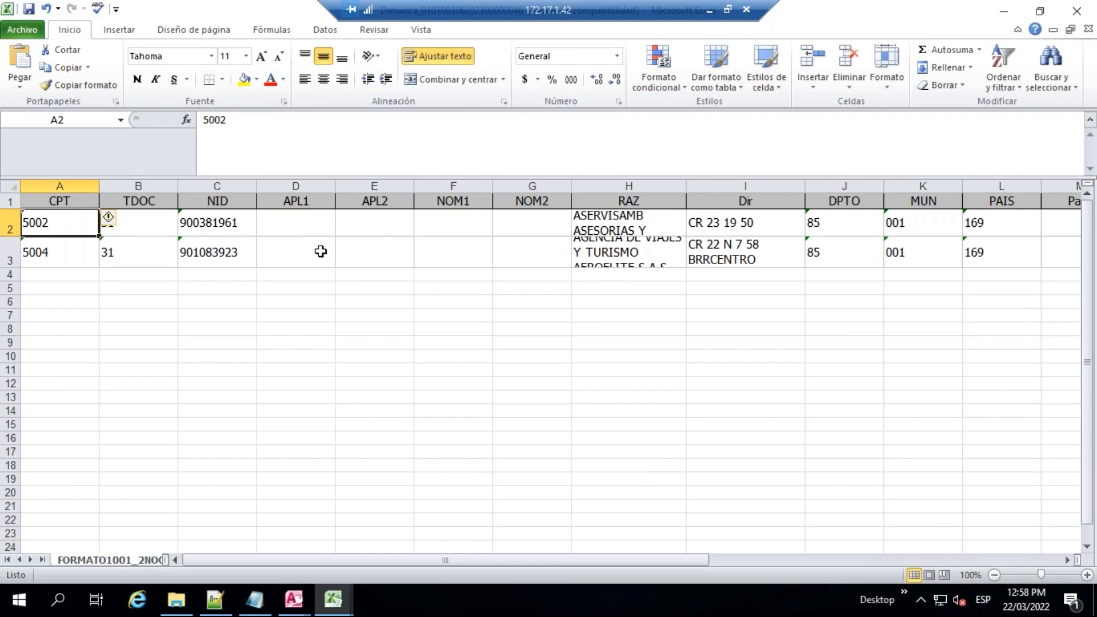
{"action": "key", "text": "Right"}
{"action": "key", "text": "Right"}
{"action": "key", "text": "Right"}
{"action": "key", "text": "Right"}
{"action": "key", "text": "Right"}
{"action": "key", "text": "Right"}
{"action": "key", "text": "Right"}
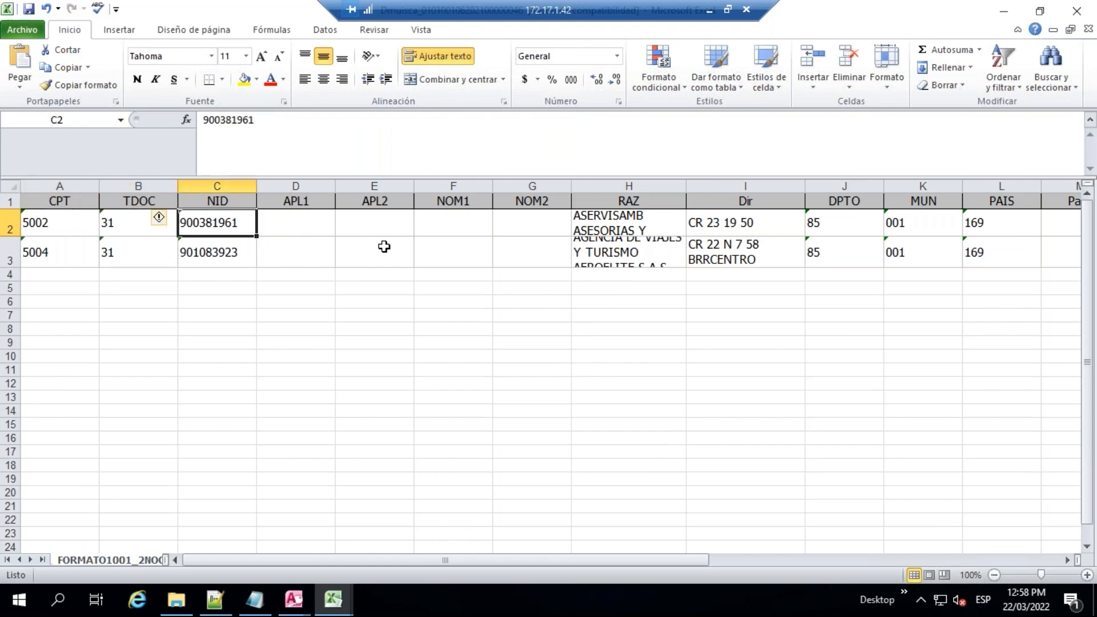
{"action": "key", "text": "Right"}
{"action": "key", "text": "Right"}
{"action": "key", "text": "Right"}
{"action": "key", "text": "Right"}
{"action": "key", "text": "Right"}
{"action": "key", "text": "Right"}
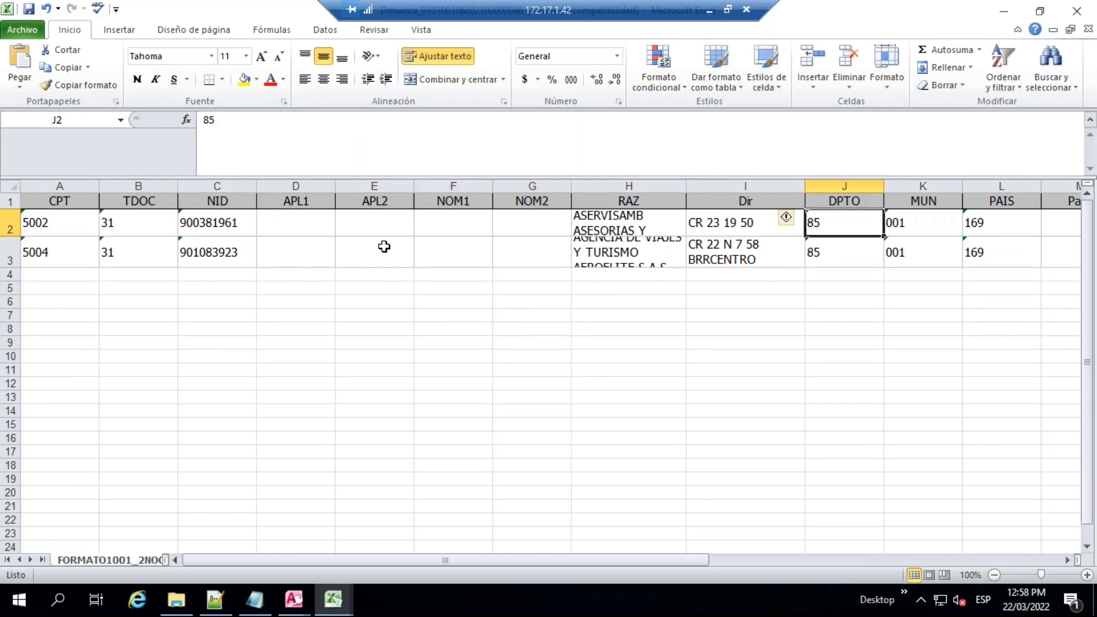
{"action": "key", "text": "Right"}
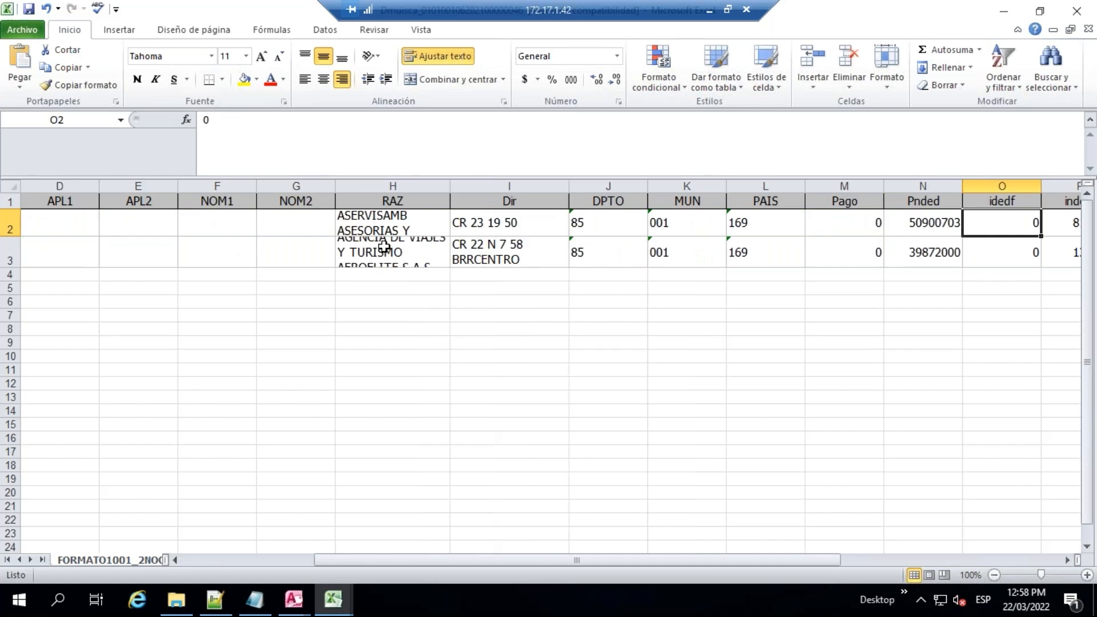
Review row 2's VAT and withholding amount columns through ndomf, returning to the first columns of the sheet.
{"action": "key", "text": "Right"}
{"action": "key", "text": "Right"}
{"action": "key", "text": "Right"}
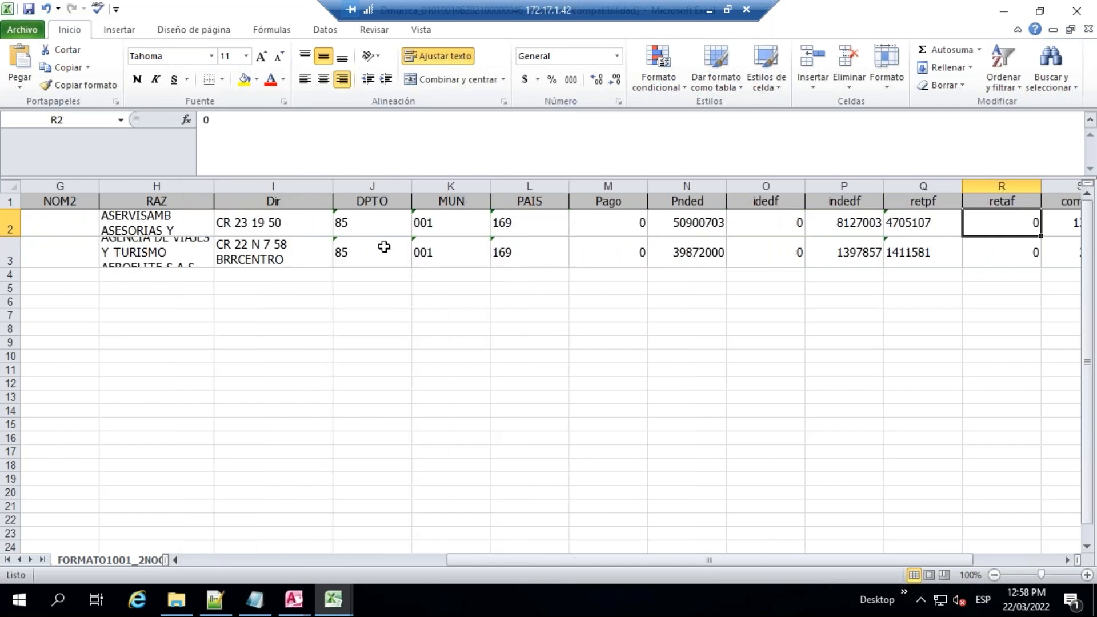
{"action": "key", "text": "Right"}
{"action": "key", "text": "Right"}
{"action": "key", "text": "Right"}
{"action": "key", "text": "Right"}
{"action": "key", "text": "Right"}
{"action": "key", "text": "Right"}
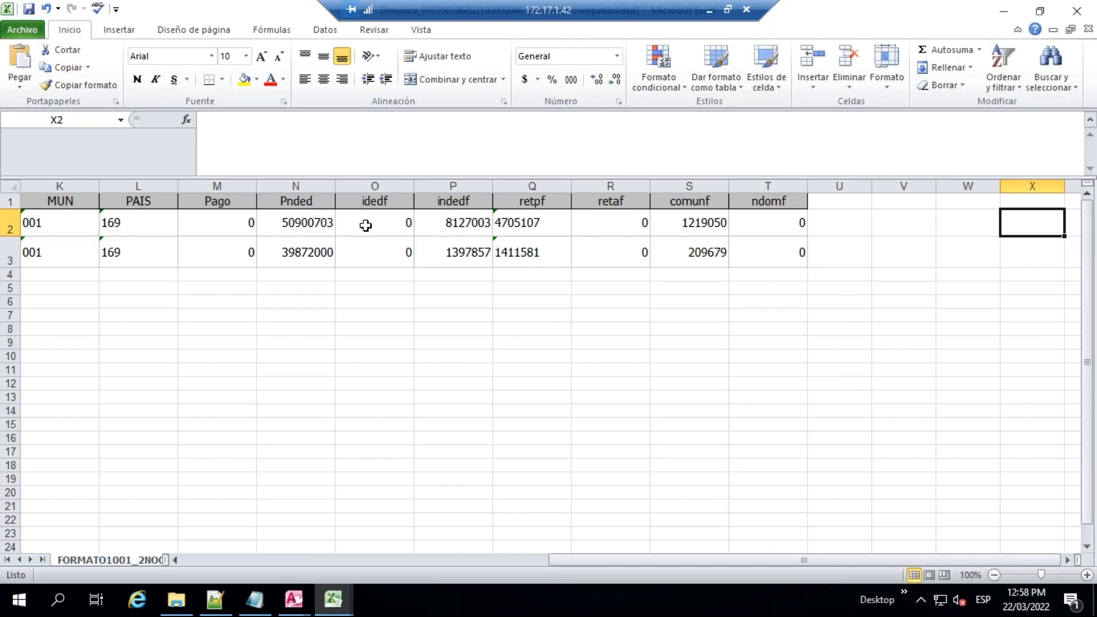
{"action": "left_click_drag", "start_coordinate": [582, 566], "coordinate": [183, 566]}
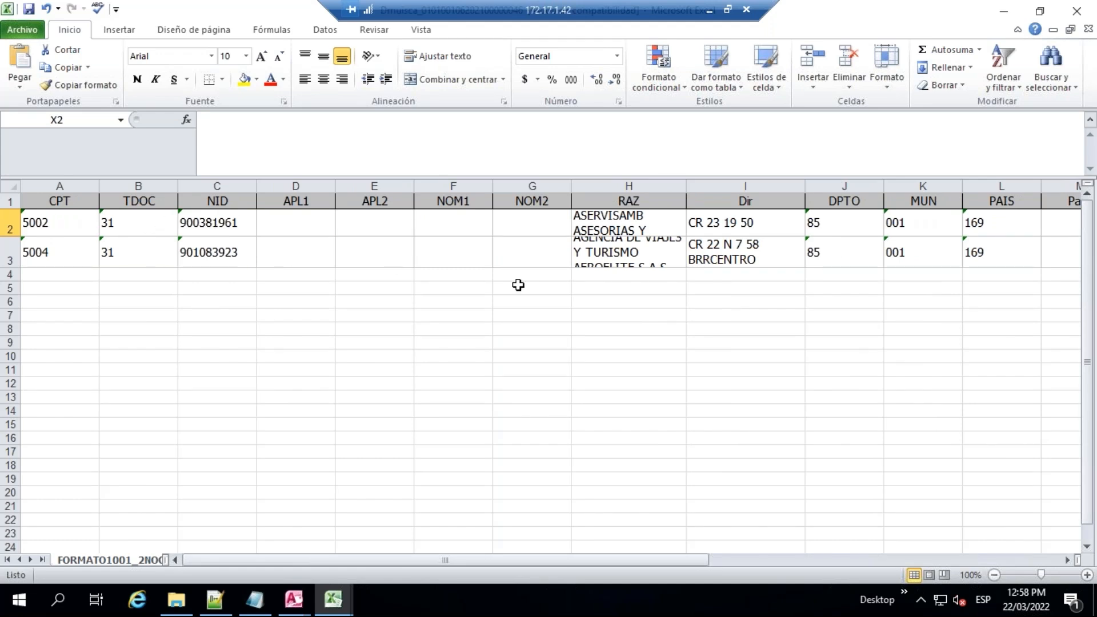
Check row 2's RAZ, Dir, DPTO, MUN and PAIS cells and look over the amount columns from Pago to ndomf.
{"action": "left_click", "coordinate": [631, 223]}
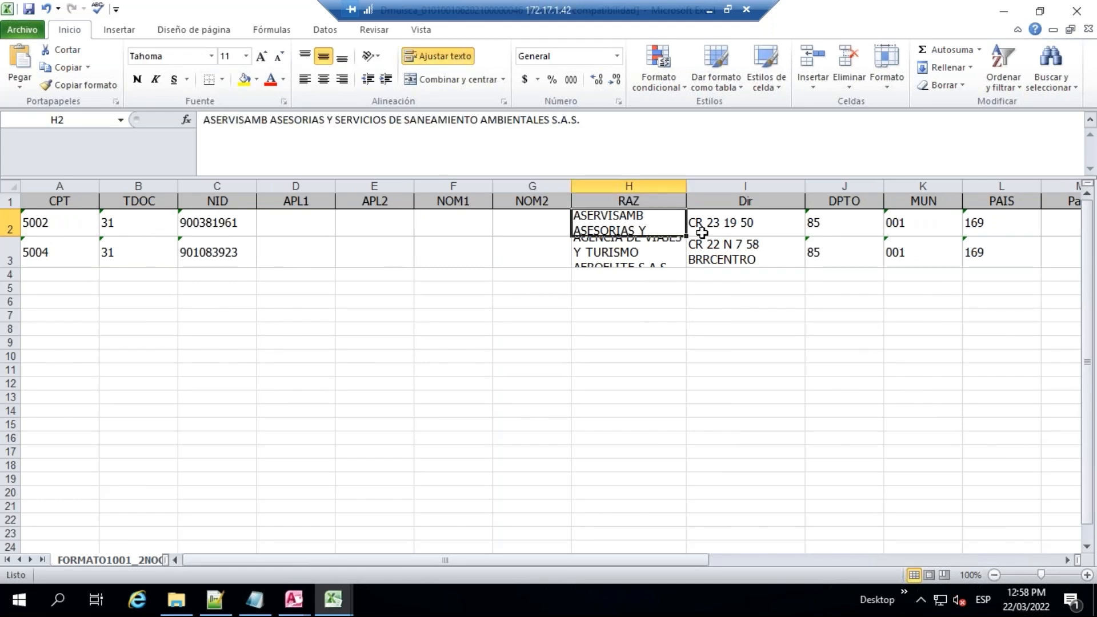
{"action": "left_click", "coordinate": [761, 220]}
{"action": "left_click", "coordinate": [840, 226]}
{"action": "left_click", "coordinate": [935, 225]}
{"action": "left_click", "coordinate": [1002, 228]}
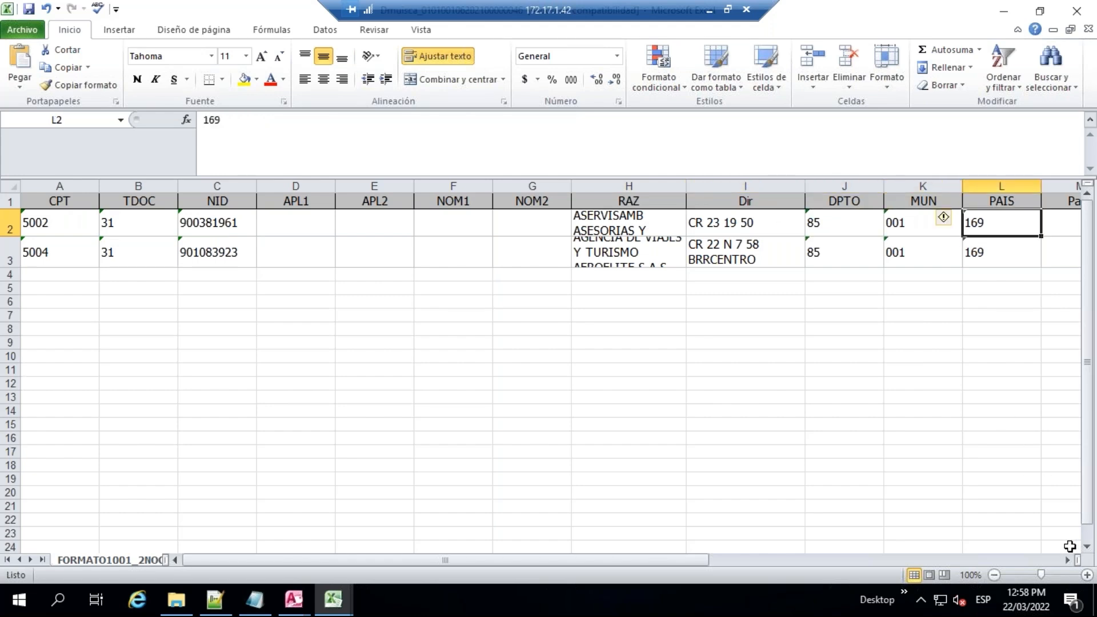
{"action": "left_click", "coordinate": [1067, 561]}
{"action": "left_click", "coordinate": [1067, 561]}
{"action": "left_click", "coordinate": [1067, 561]}
{"action": "left_click", "coordinate": [1067, 561]}
{"action": "left_click", "coordinate": [1067, 561]}
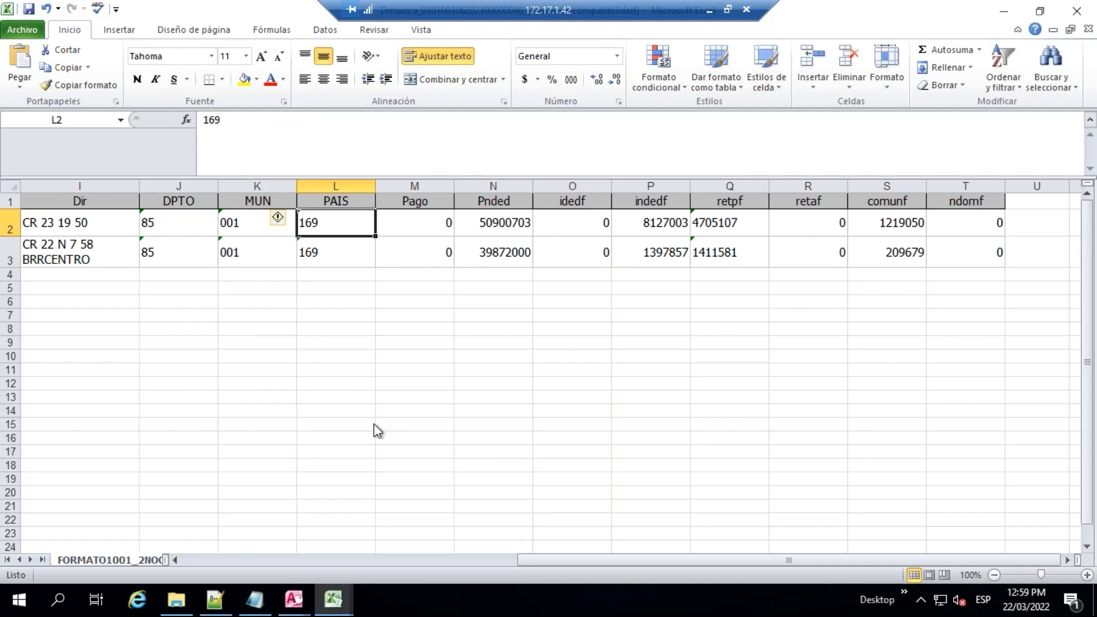
{"action": "left_click_drag", "start_coordinate": [636, 561], "coordinate": [234, 556]}
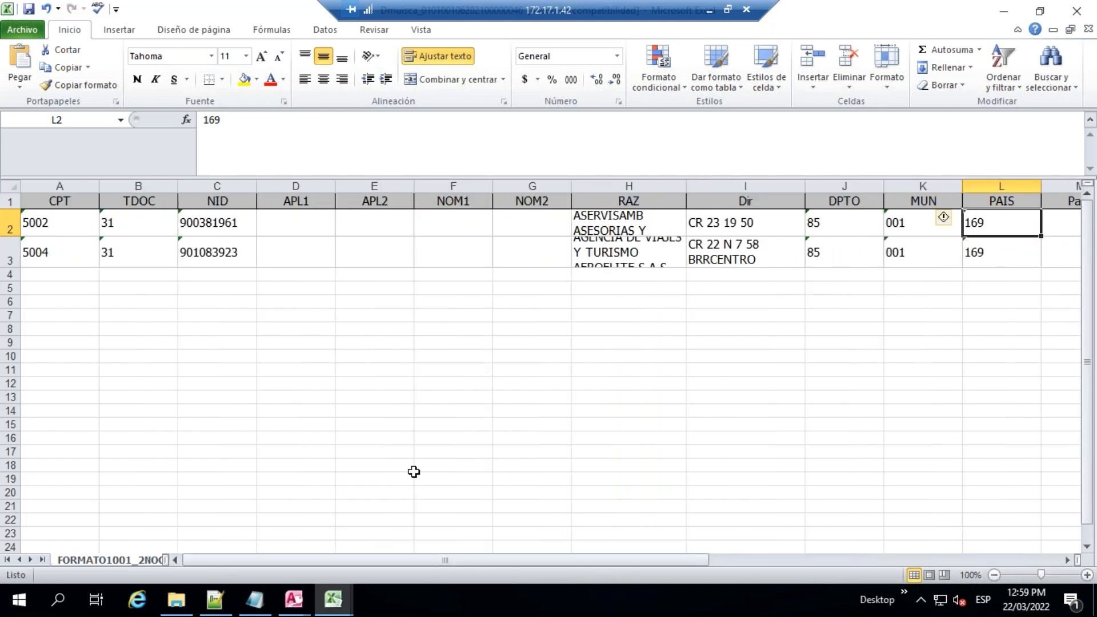